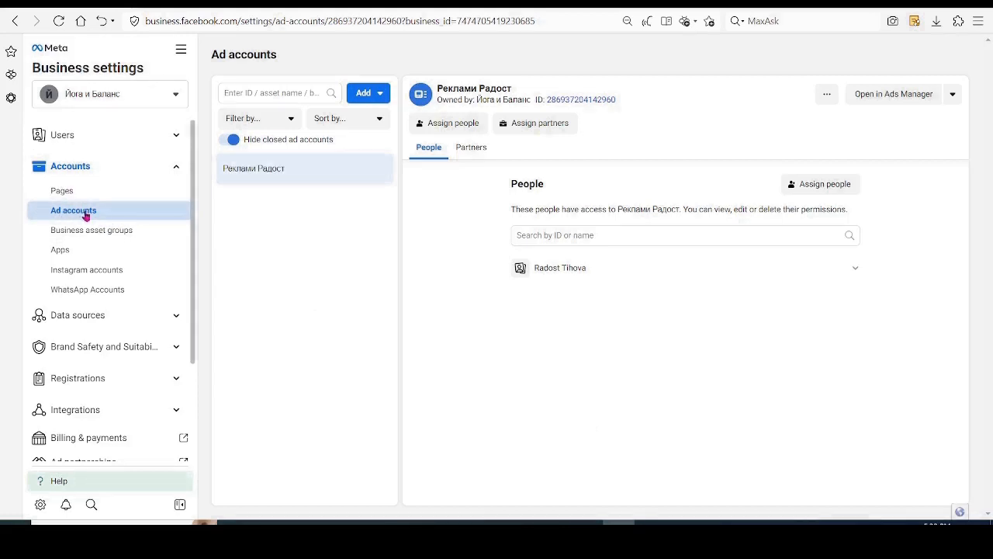
Open the selected ad account in Ads Manager from the business settings and switch to the Meta accounts diagram.
click(899, 97)
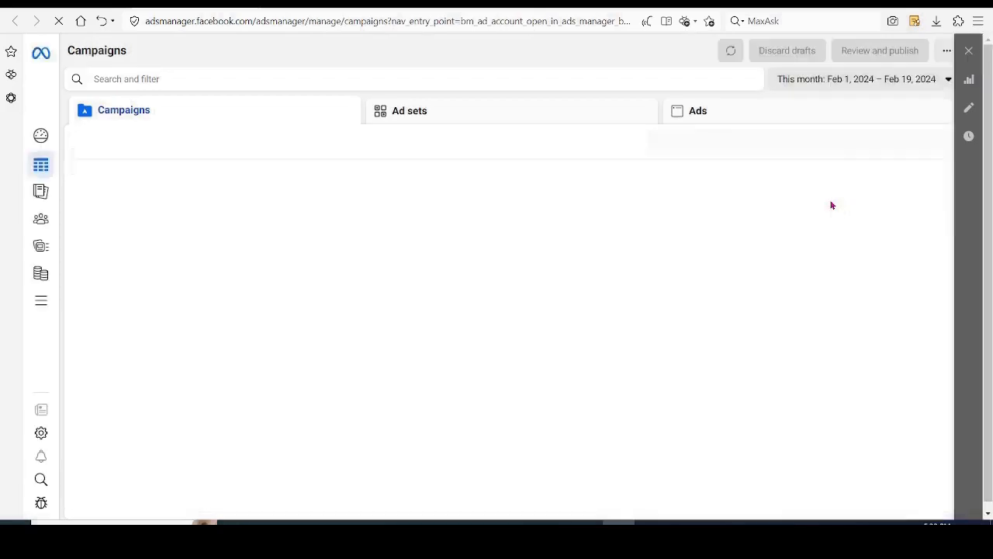
key(alt+Tab)
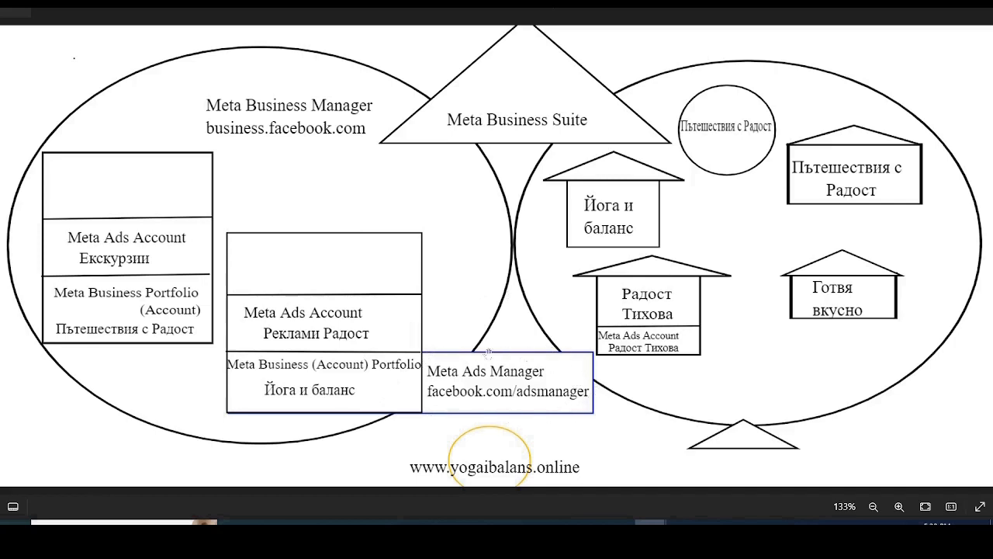
Load adsmanager.facebook.com, copied from the online notepad, in a new browser tab and dismiss the payment method notice.
key(alt+Tab)
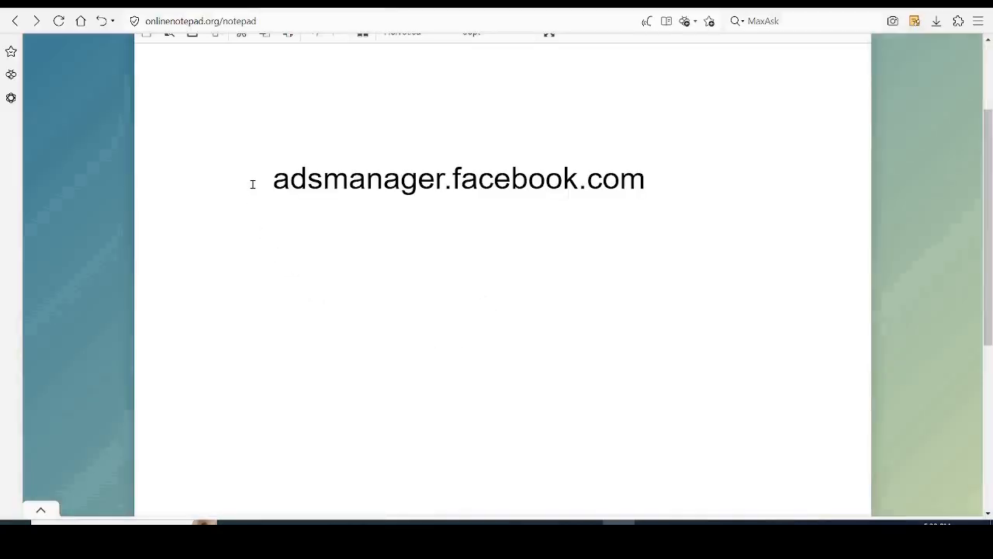
drag(255, 179, 657, 193)
key(ctrl+c)
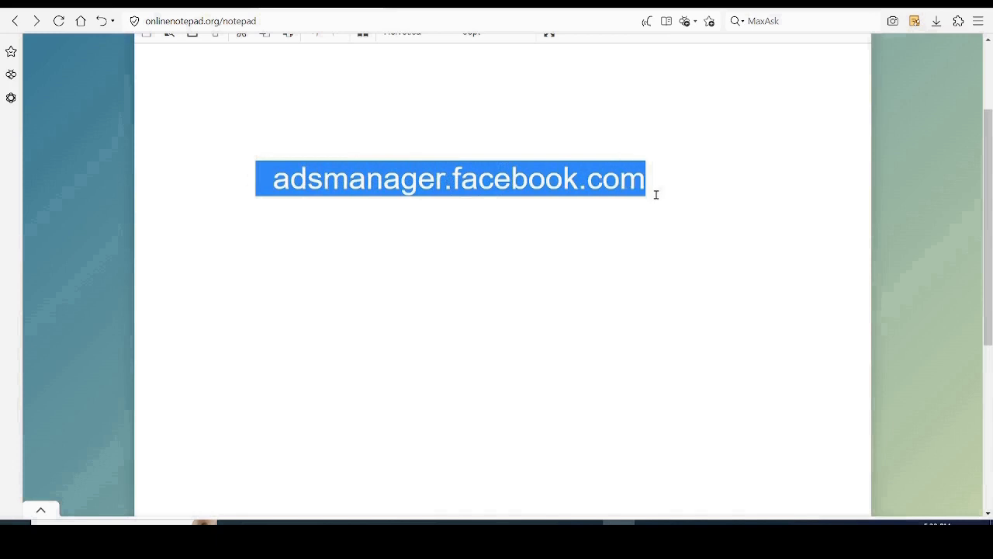
click(644, 236)
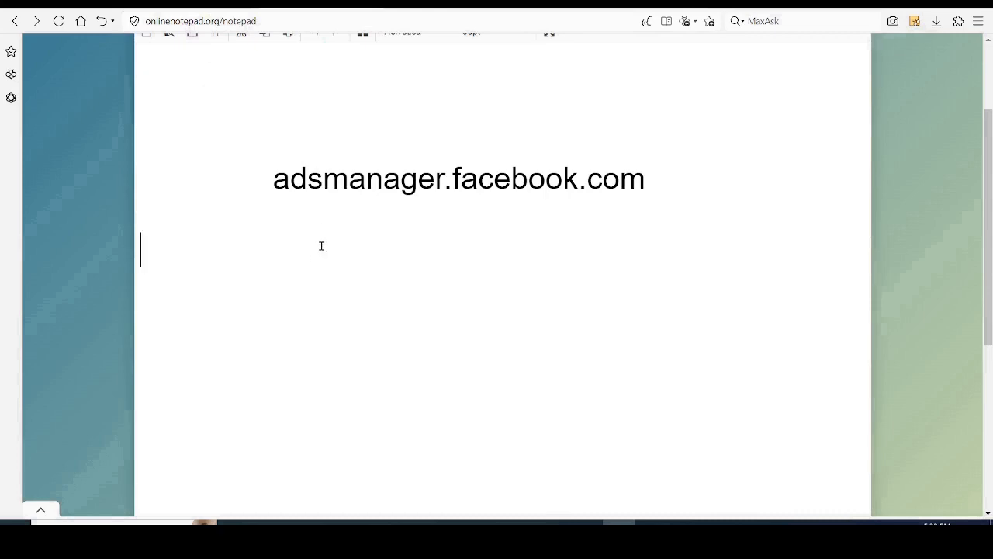
click(423, 9)
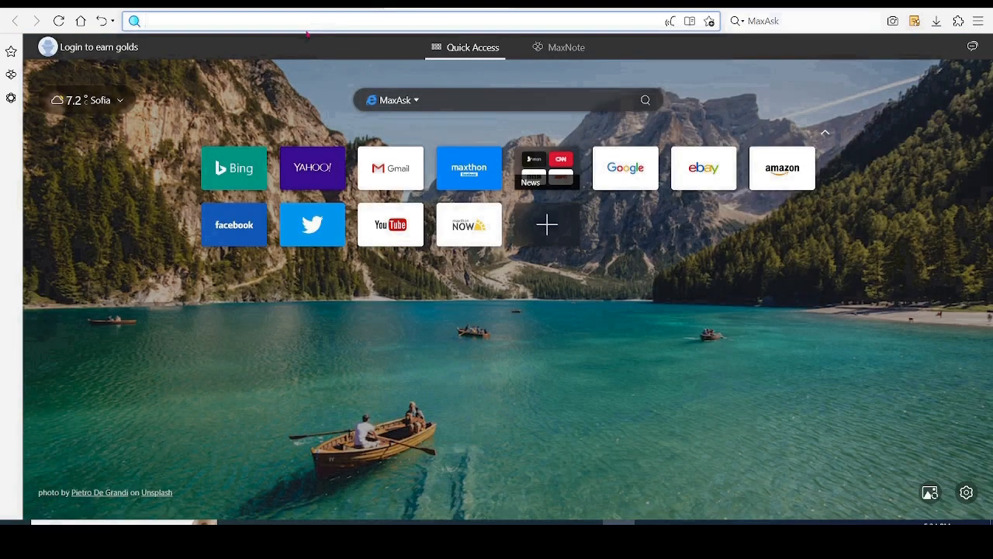
key(ctrl+v)
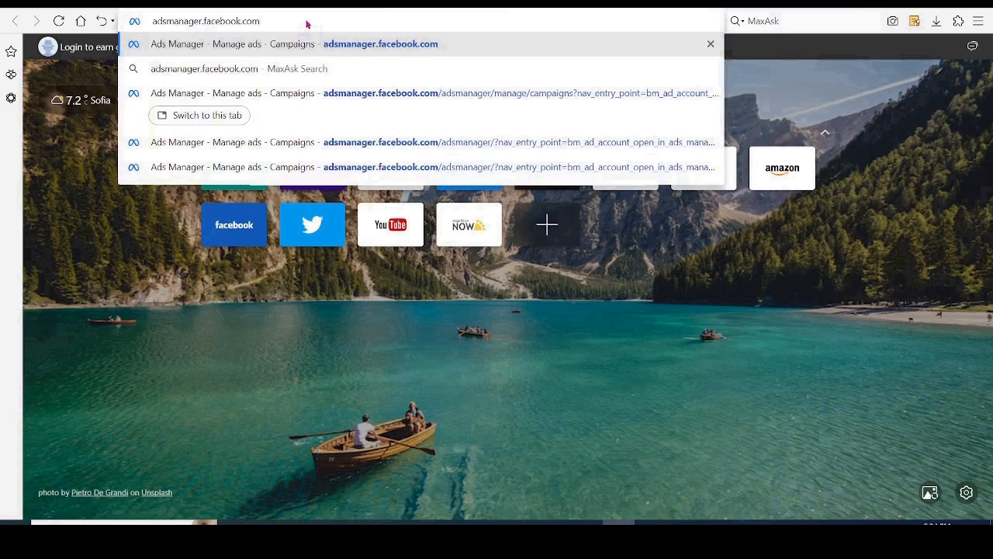
key(Return)
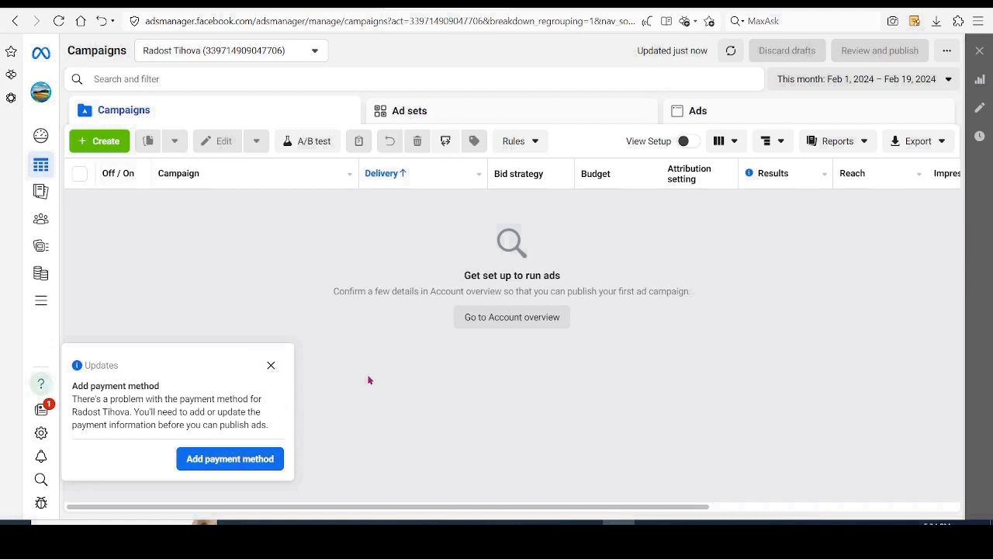
click(271, 366)
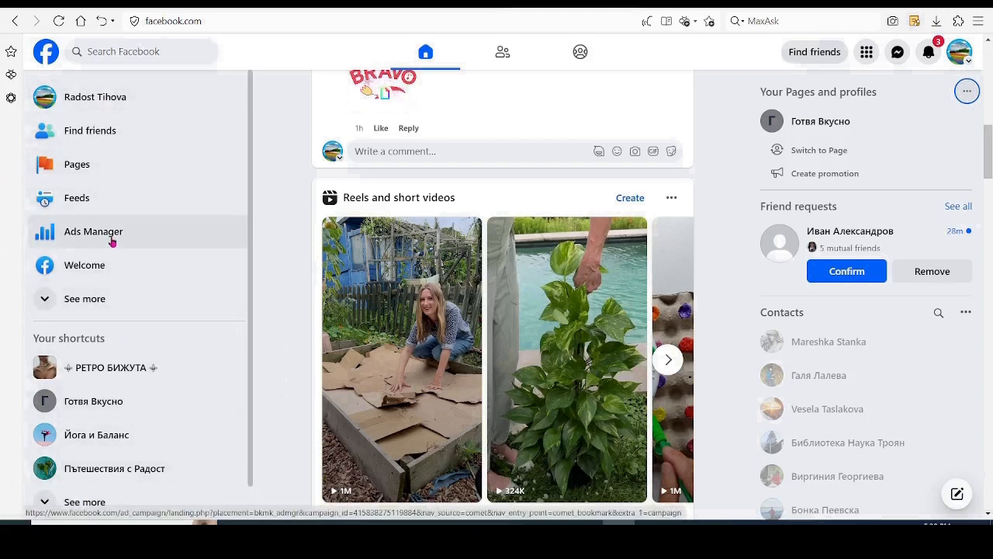
Open Ads Manager from the Facebook home page and look through all ad accounts in the account selector, comparing them with the diagram.
click(80, 232)
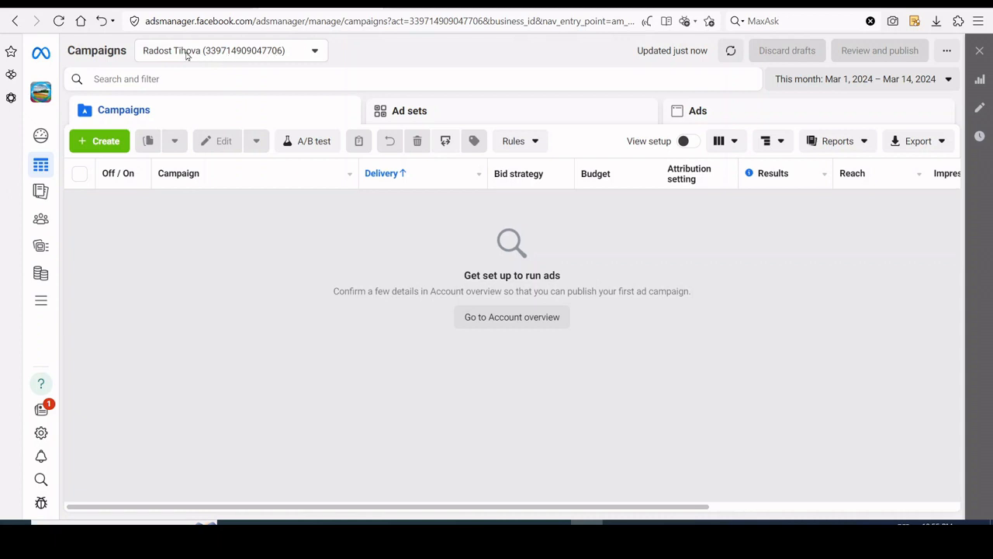
click(315, 52)
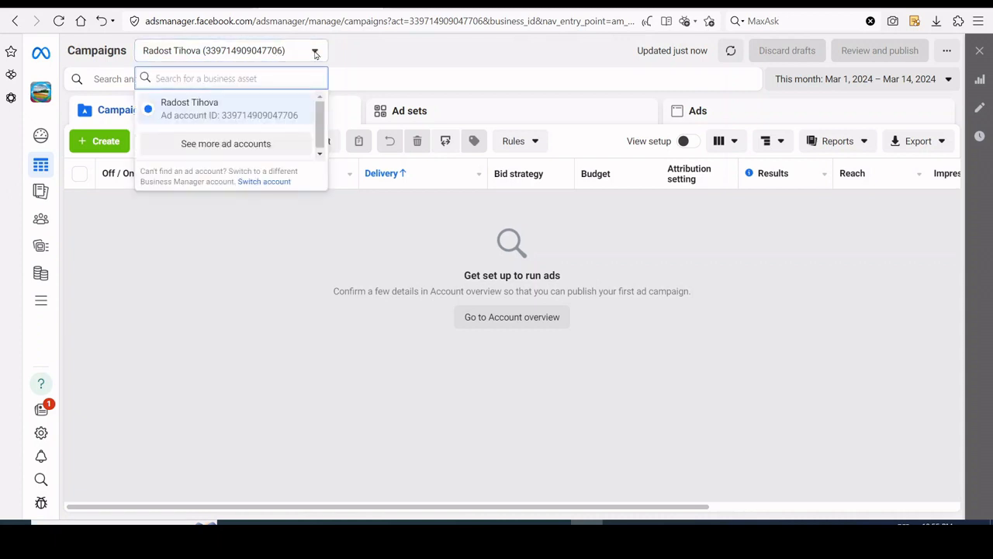
click(241, 146)
drag(317, 115, 320, 141)
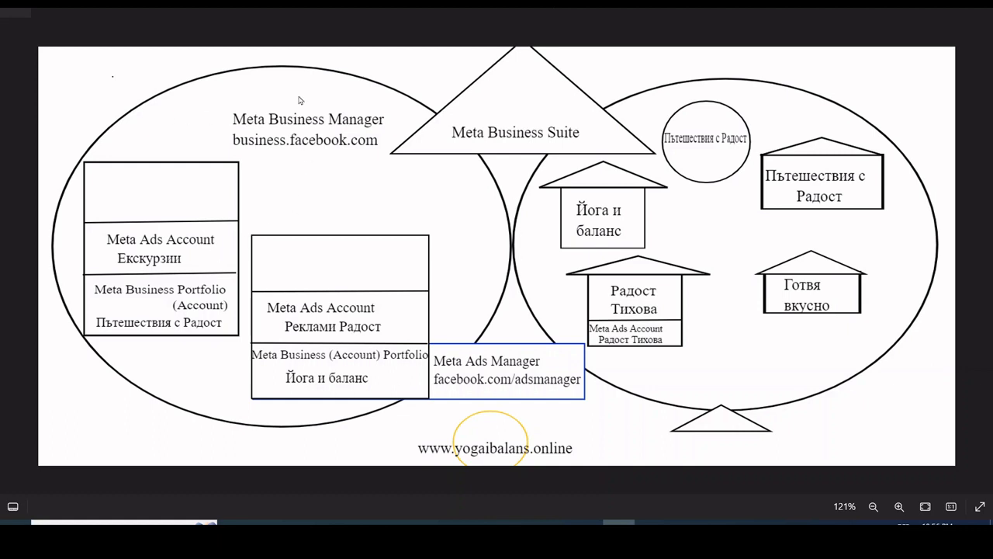
click(587, 524)
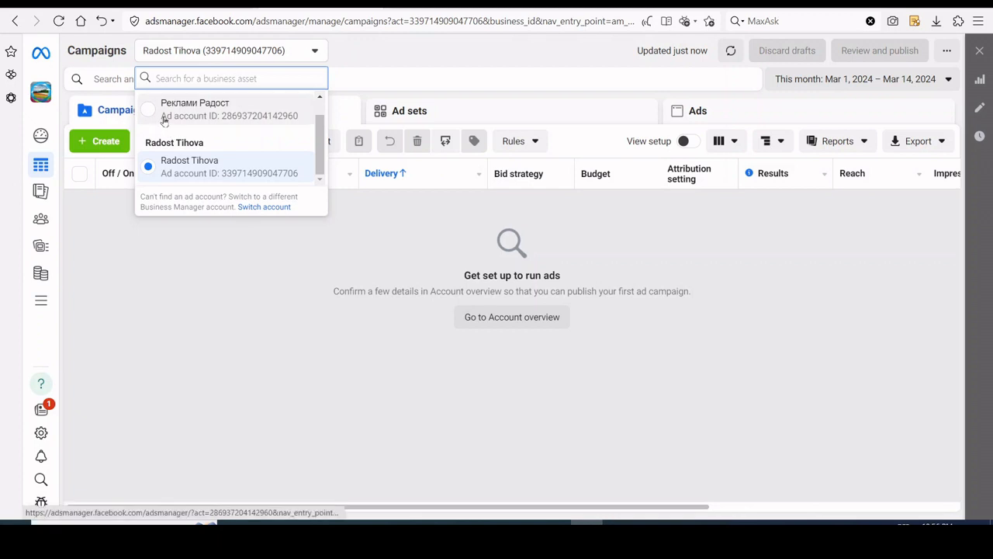
click(99, 245)
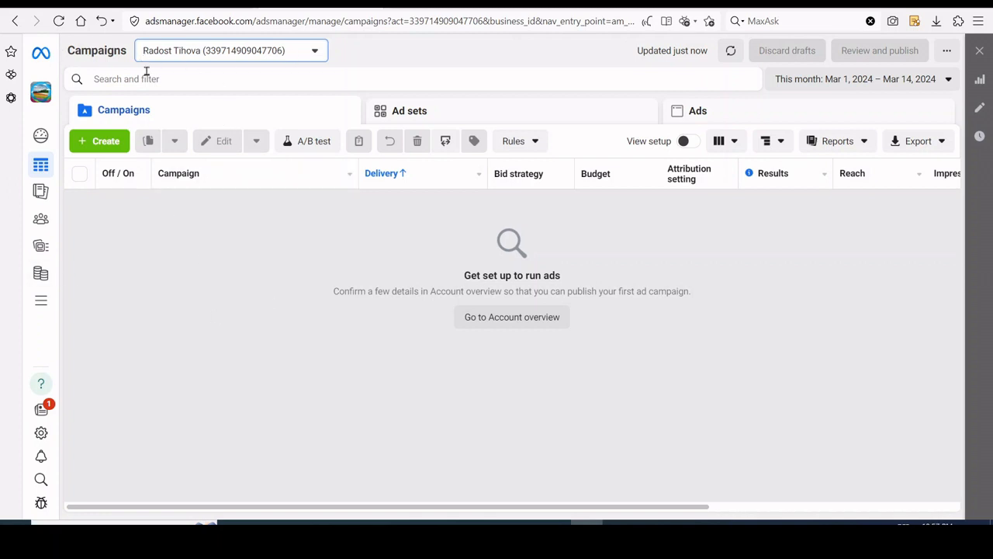
Review the complete ad account list once more and bring up the campaign, ad set and ad structure diagram in the image viewer.
click(319, 51)
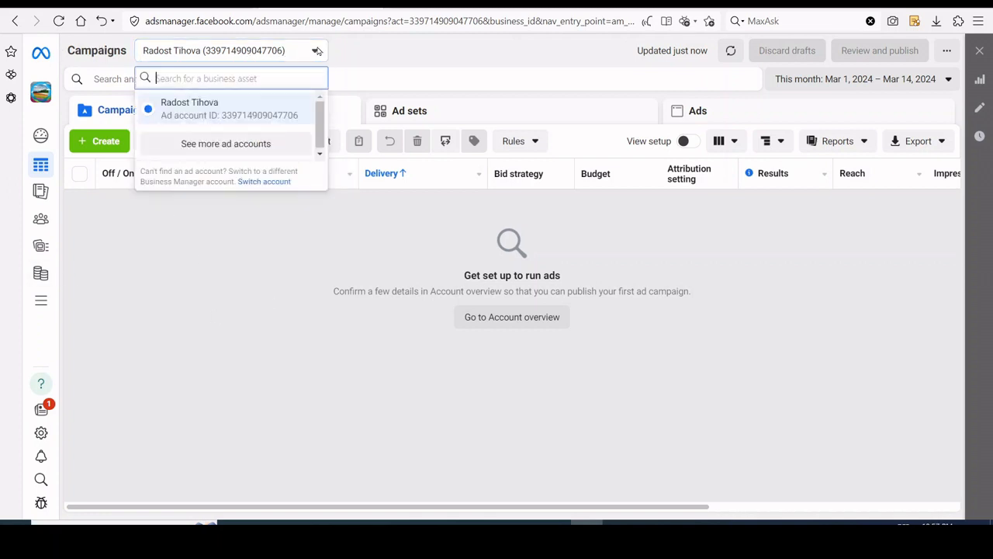
click(225, 143)
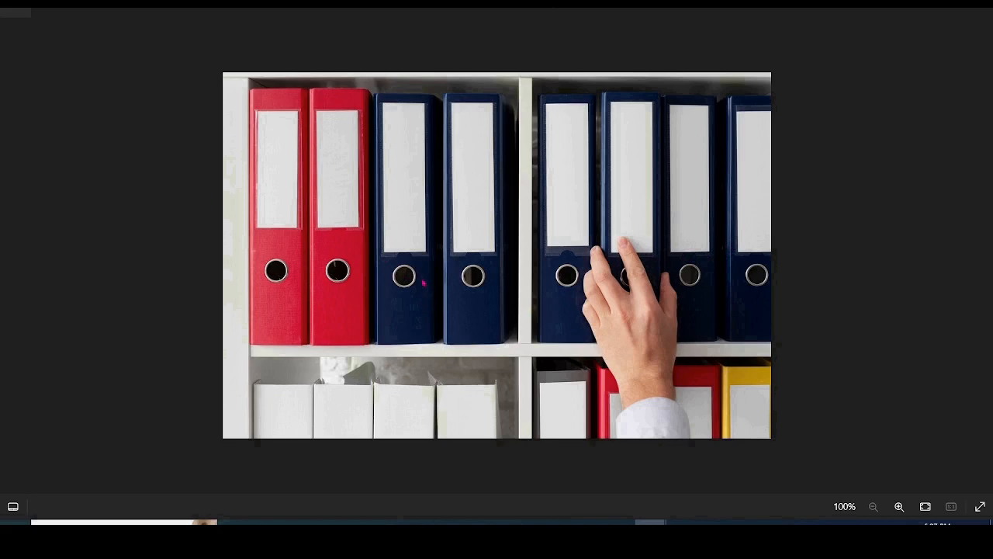
key(Right)
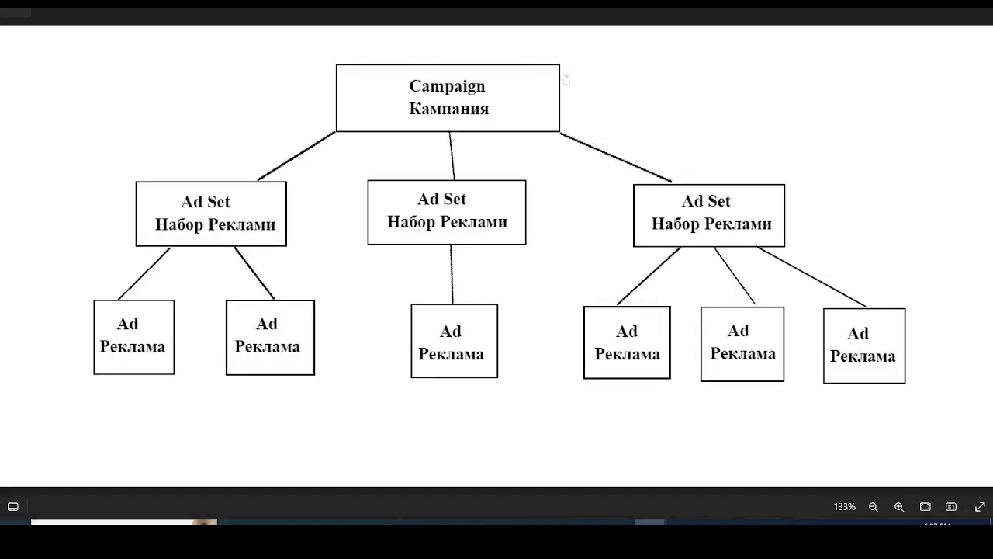
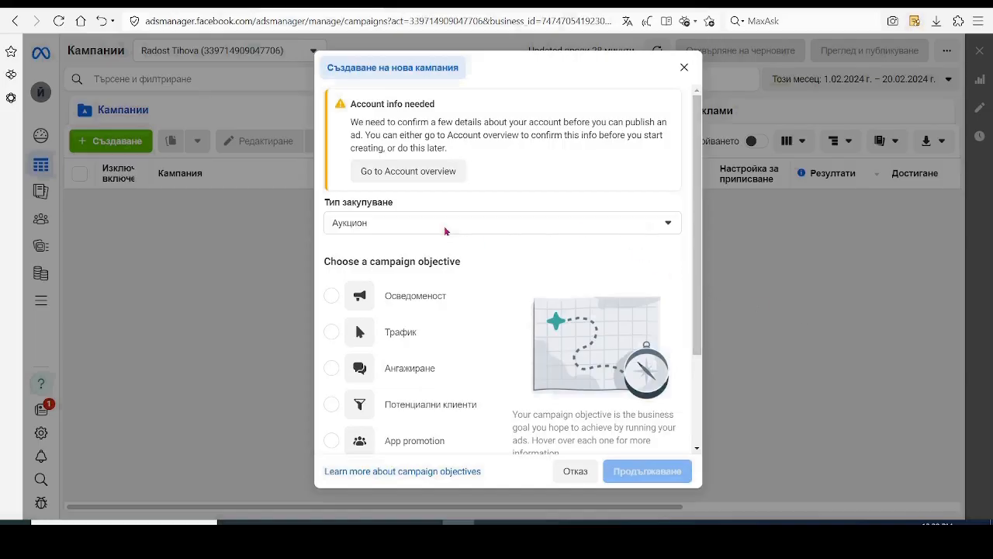
Examine the buying type options for the new campaign and leave Аукцион selected.
click(666, 226)
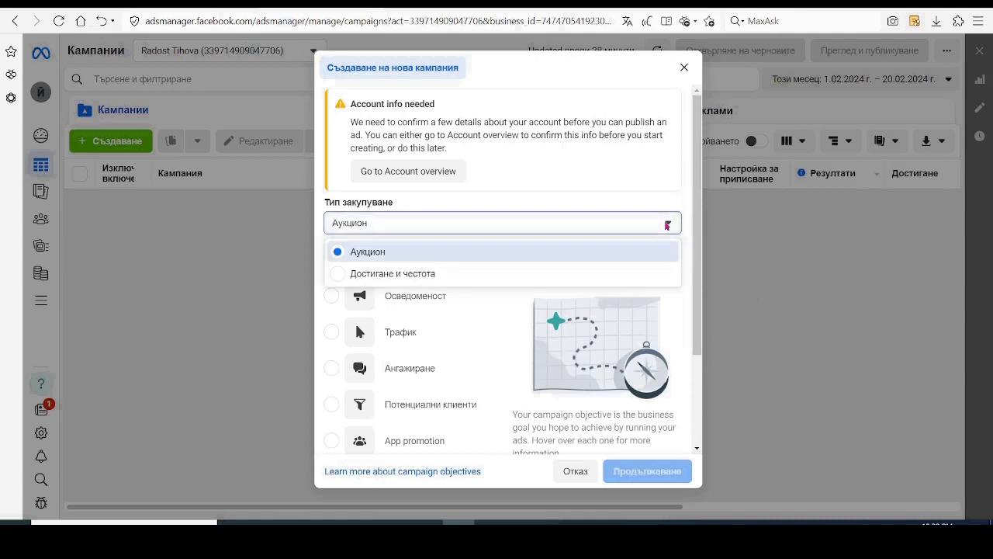
click(533, 206)
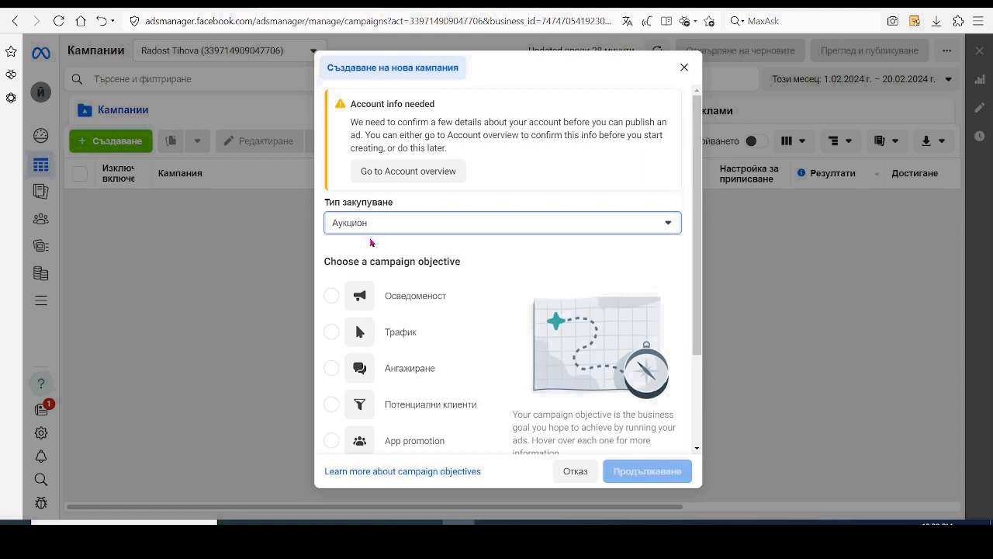
click(670, 223)
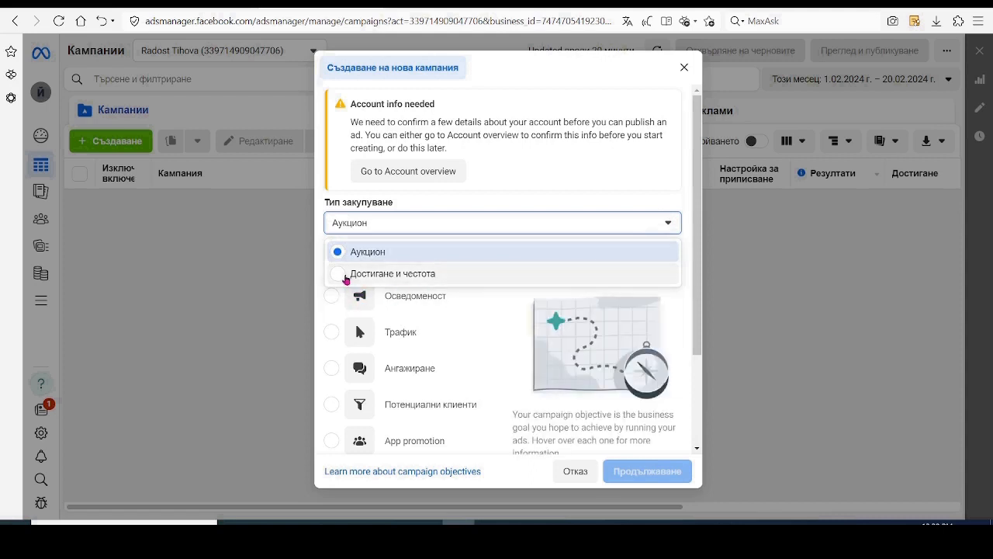
click(540, 186)
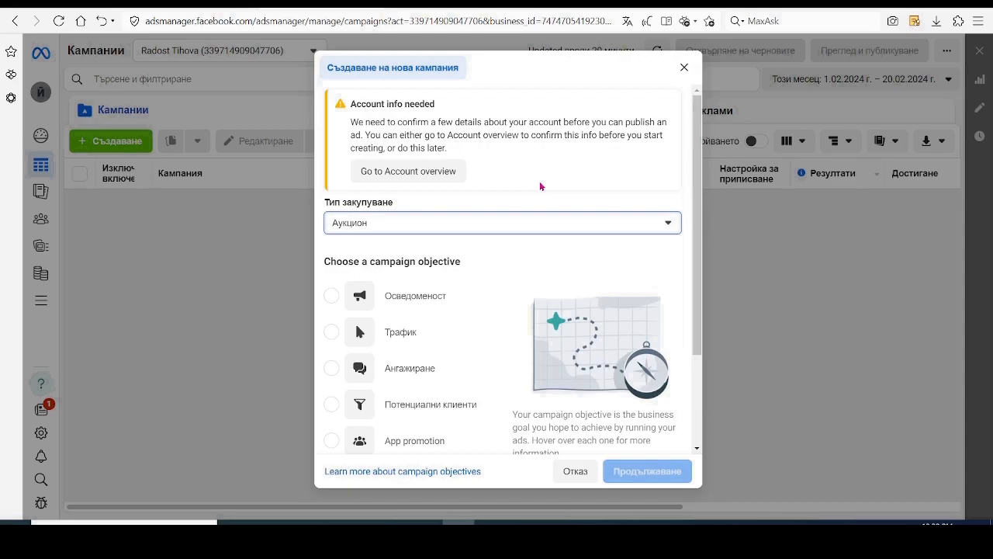
Review the campaign objectives, choose Продажби for the new campaign and continue.
scroll(540, 186, down, 1)
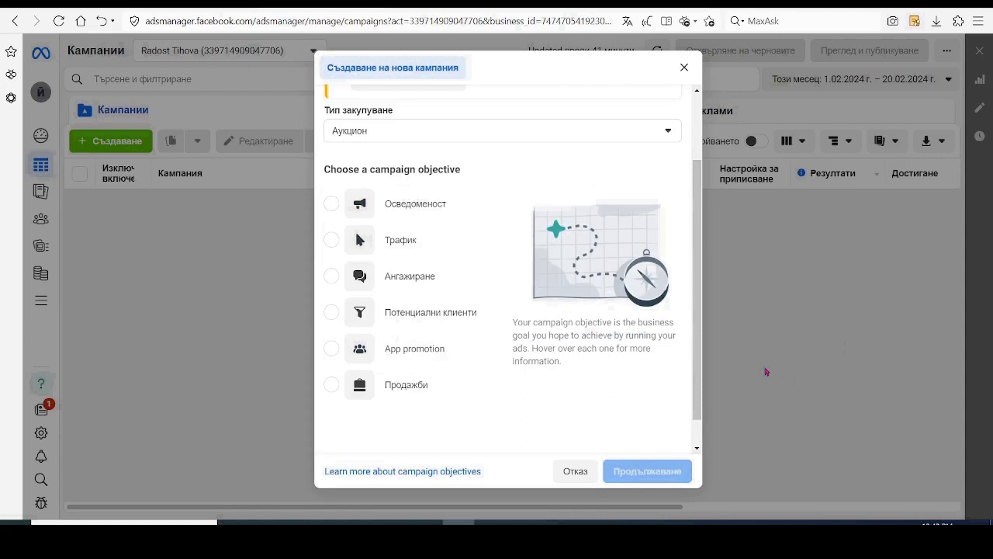
mouse_move(331, 204)
mouse_move(395, 388)
mouse_move(403, 320)
mouse_move(373, 396)
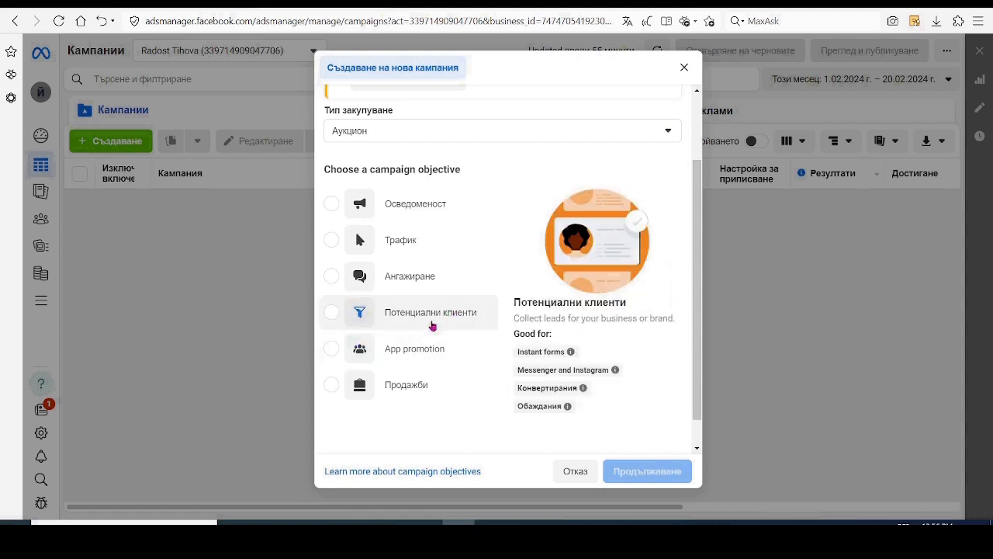
mouse_move(349, 351)
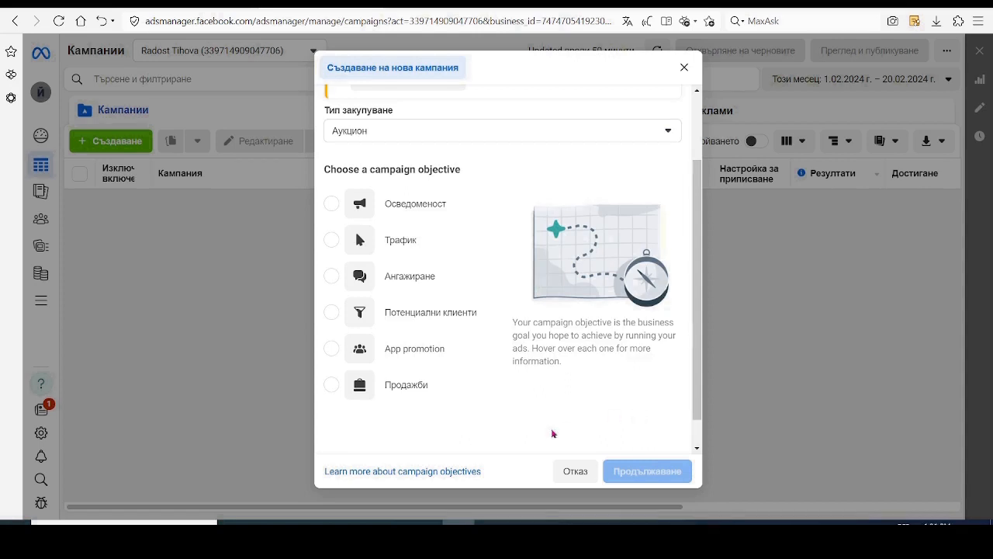
click(331, 386)
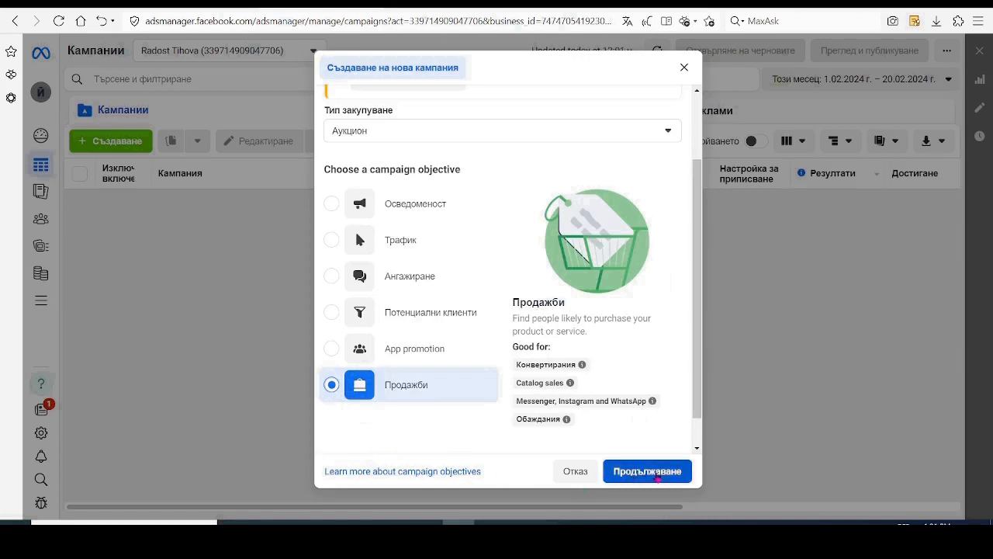
click(647, 471)
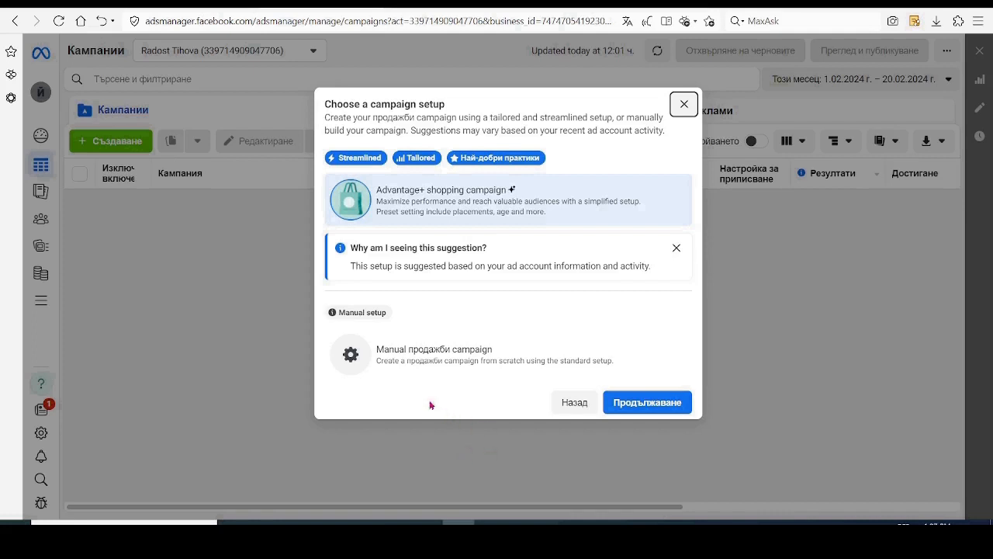
Choose the manual Продажби campaign setup instead of Advantage+ shopping and continue to the campaign editor.
click(413, 362)
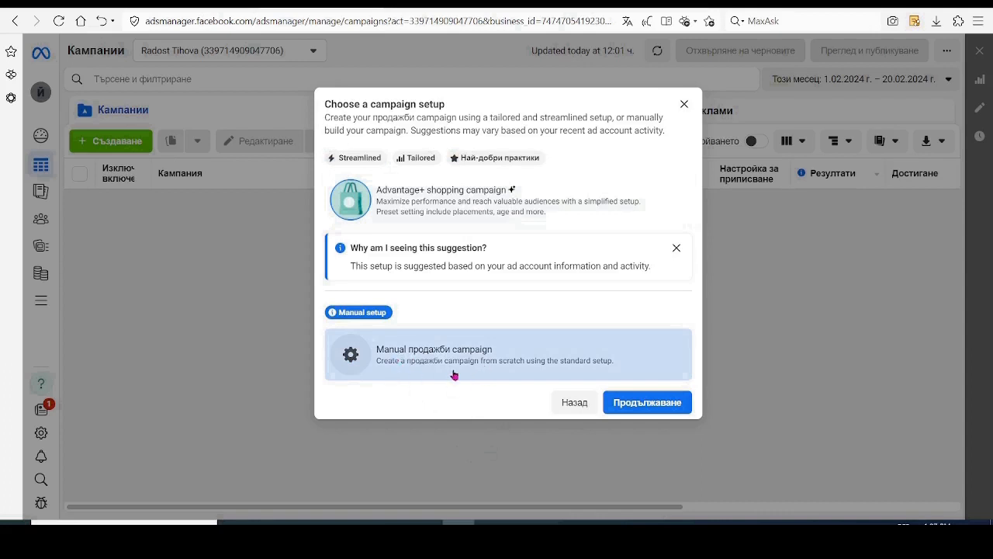
click(433, 374)
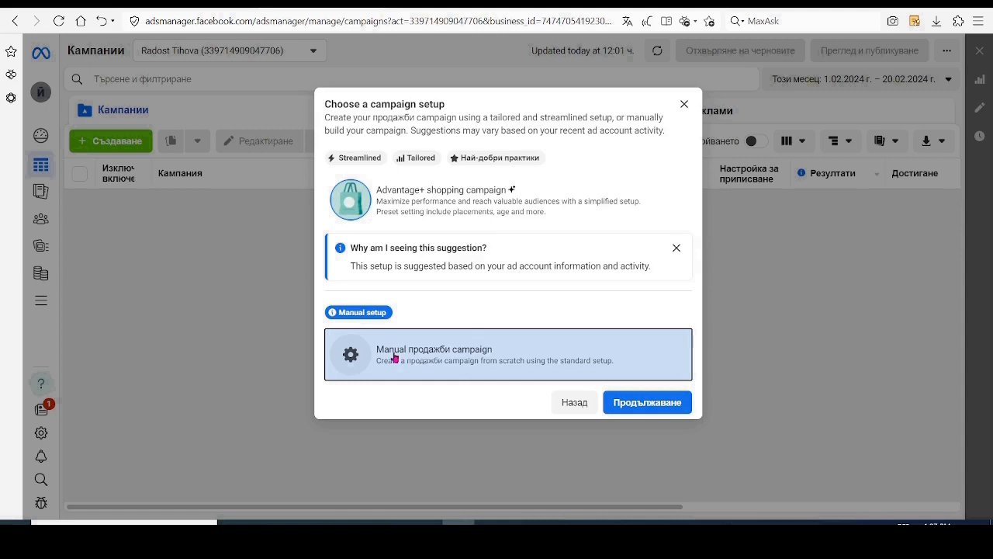
click(646, 405)
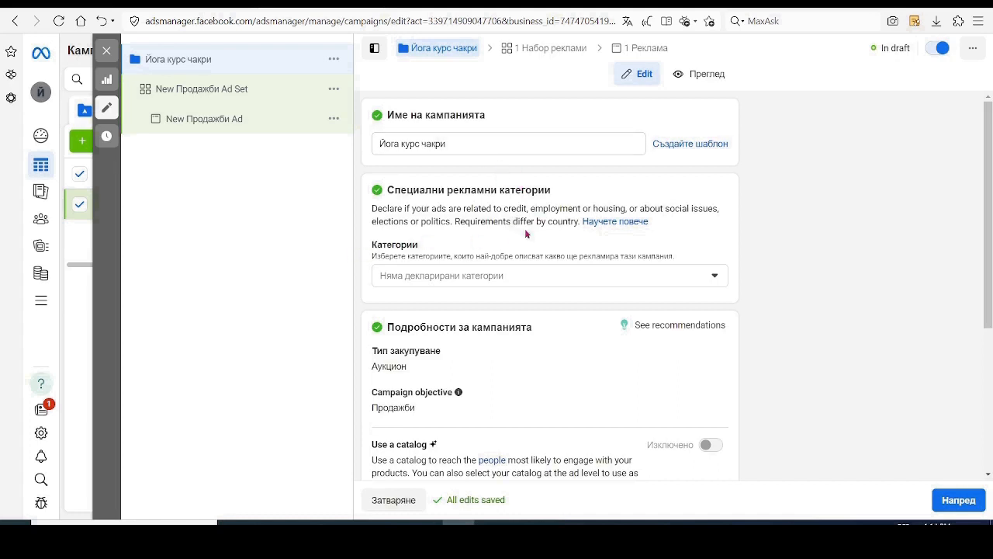
Examine the special ad categories and the campaign's catalog, A/B test and Advantage campaign budget settings without changing them.
click(715, 278)
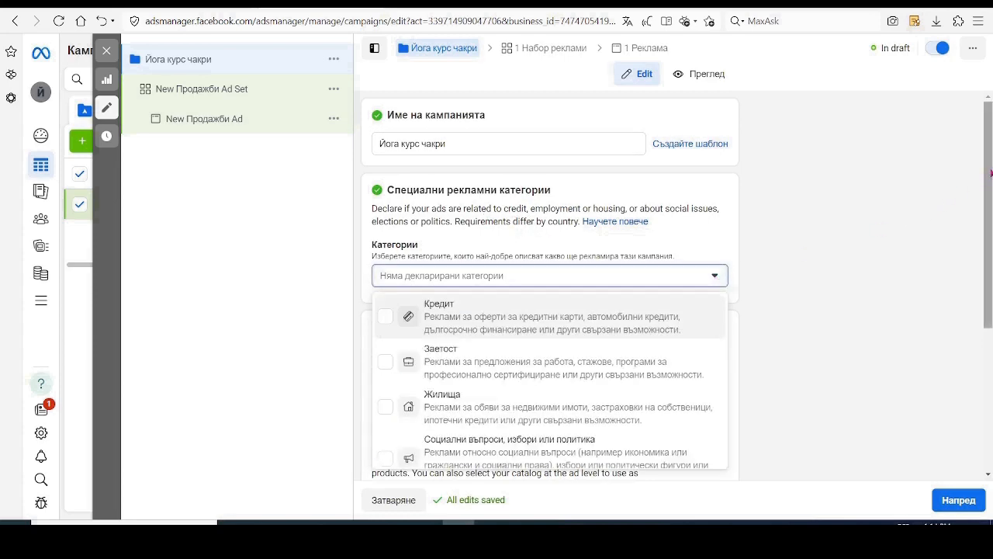
scroll(937, 210, down, 1)
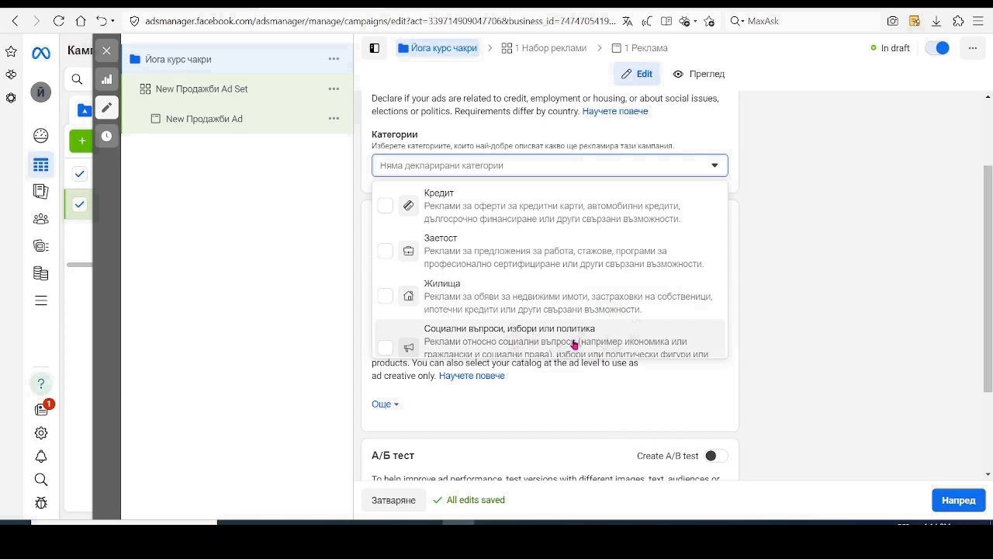
click(764, 263)
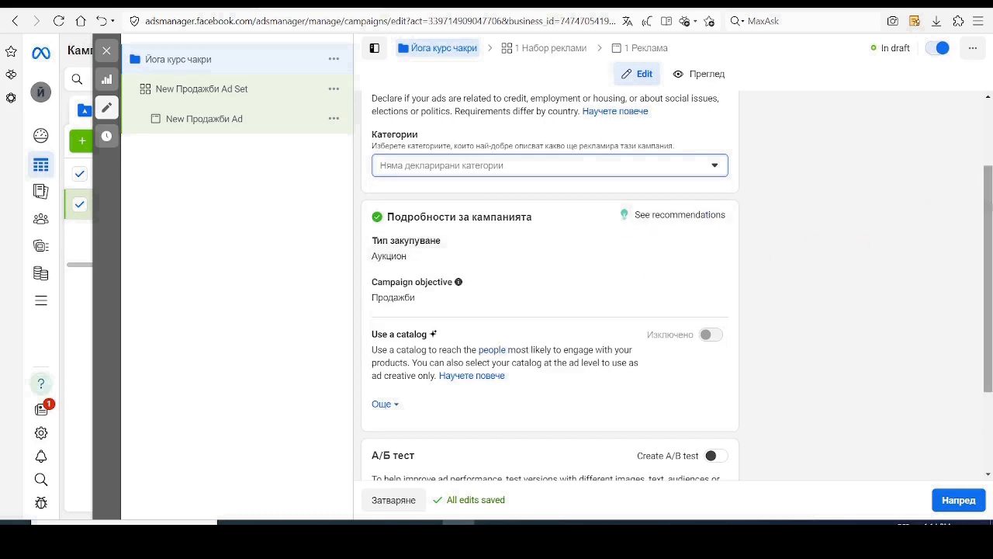
scroll(986, 264, down, 2)
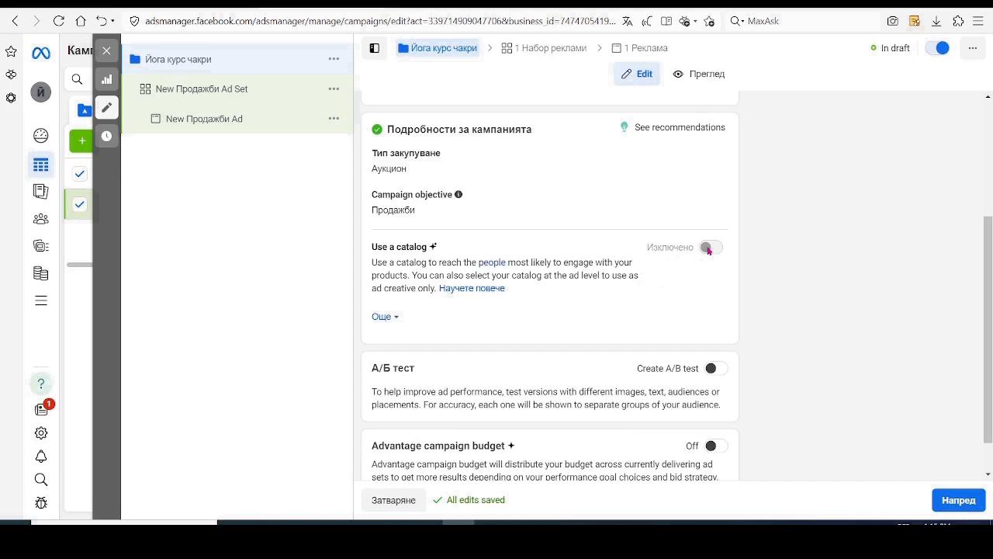
mouse_move(708, 251)
scroll(562, 308, down, 1)
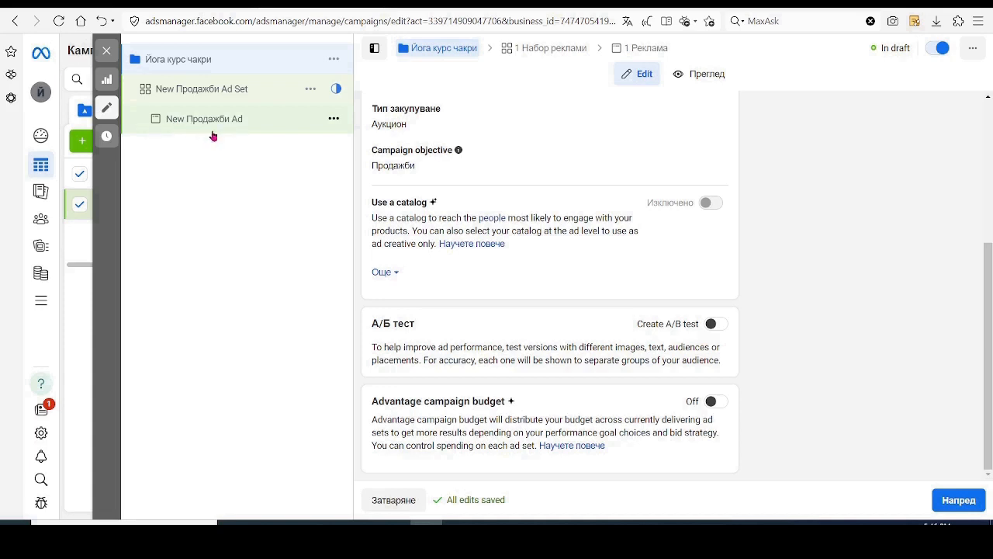
Review the CBO and ABO budget optimization notes and the folder illustration, and return to the campaign editor.
key(alt+Tab)
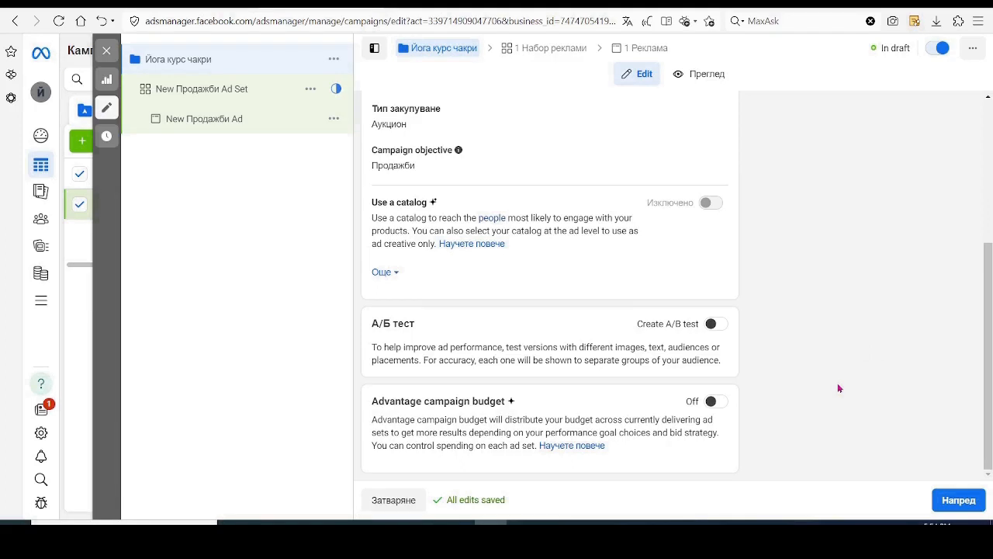
key(ctrl+Tab)
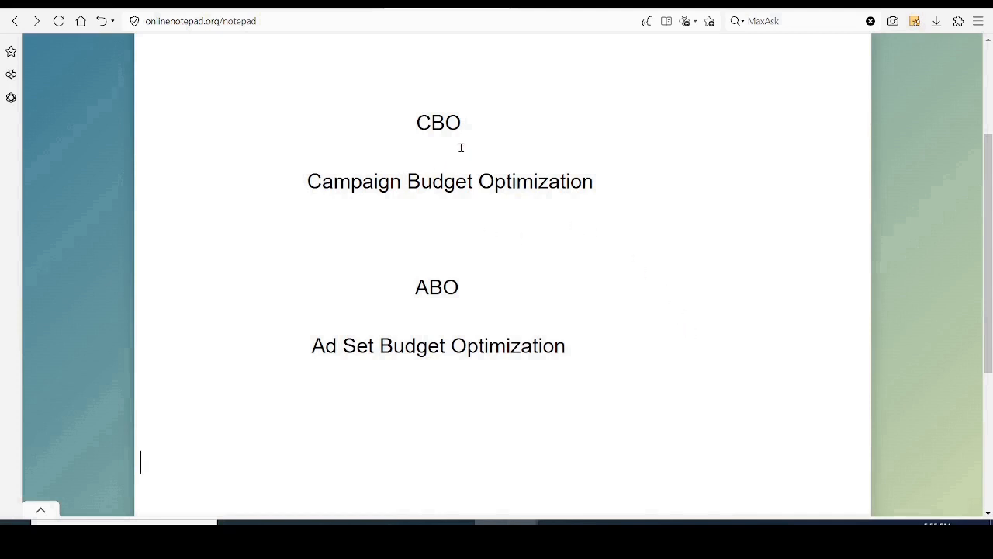
key(alt+Tab)
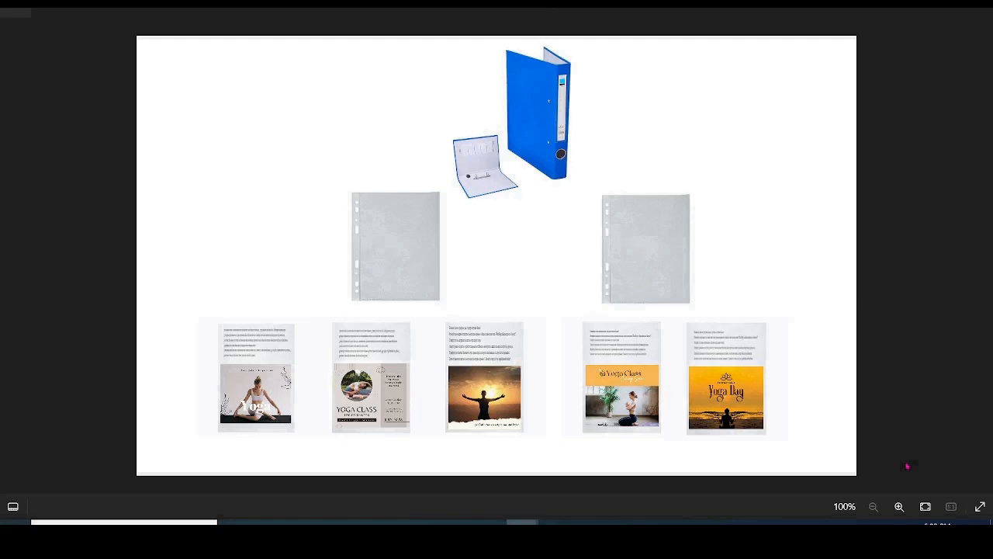
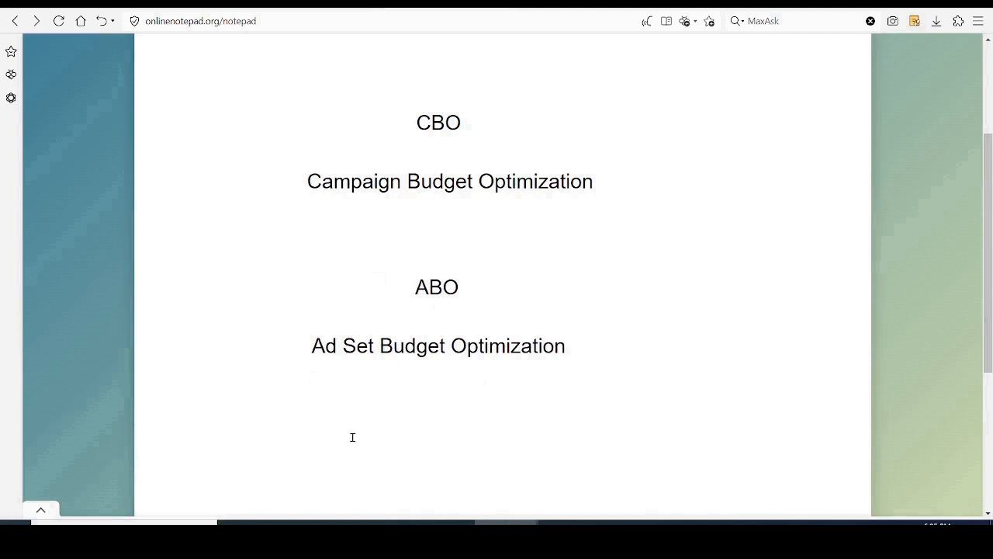
key(alt+Tab)
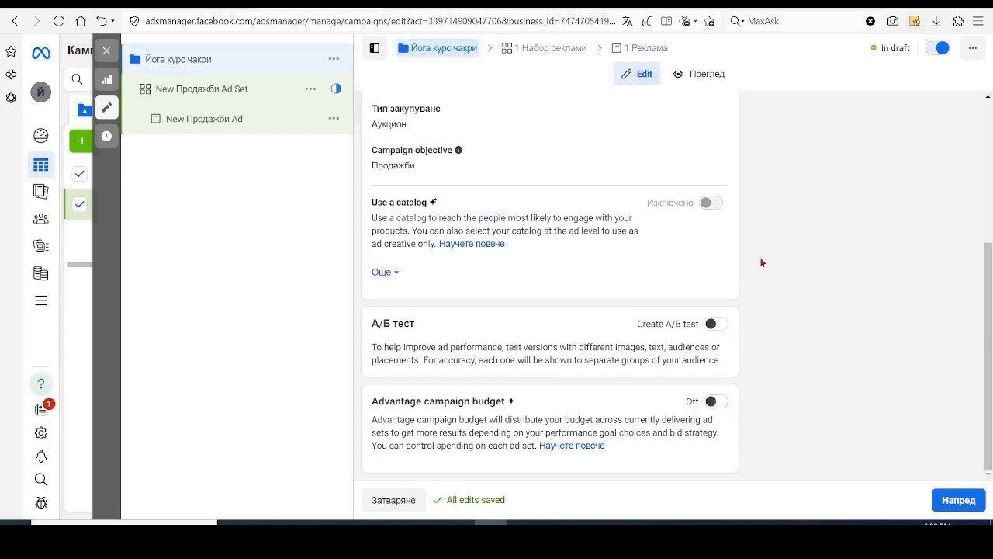
Turn on Advantage campaign budget, try Бюджет за целия период as the budget type and switch back to Дневен бюджет.
click(713, 404)
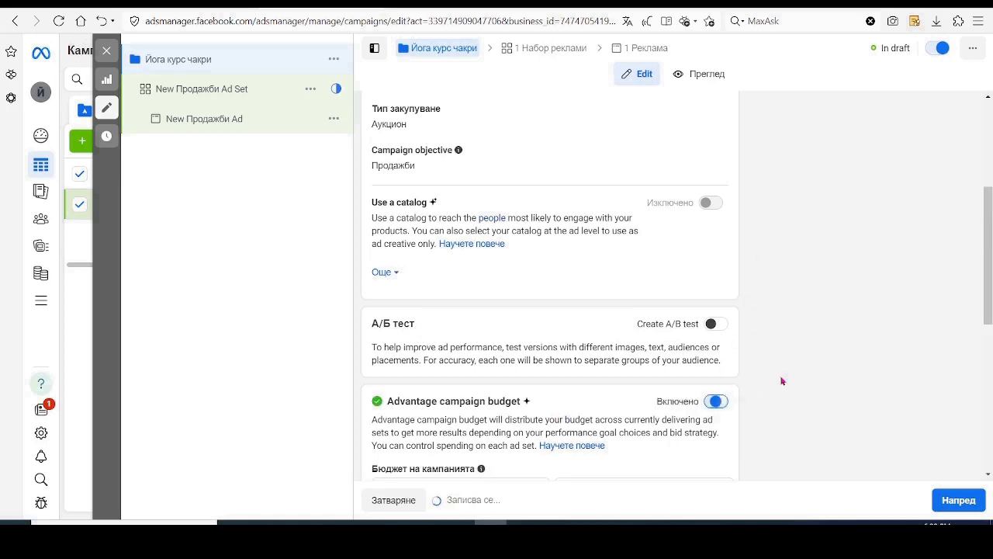
scroll(524, 242, down, 3)
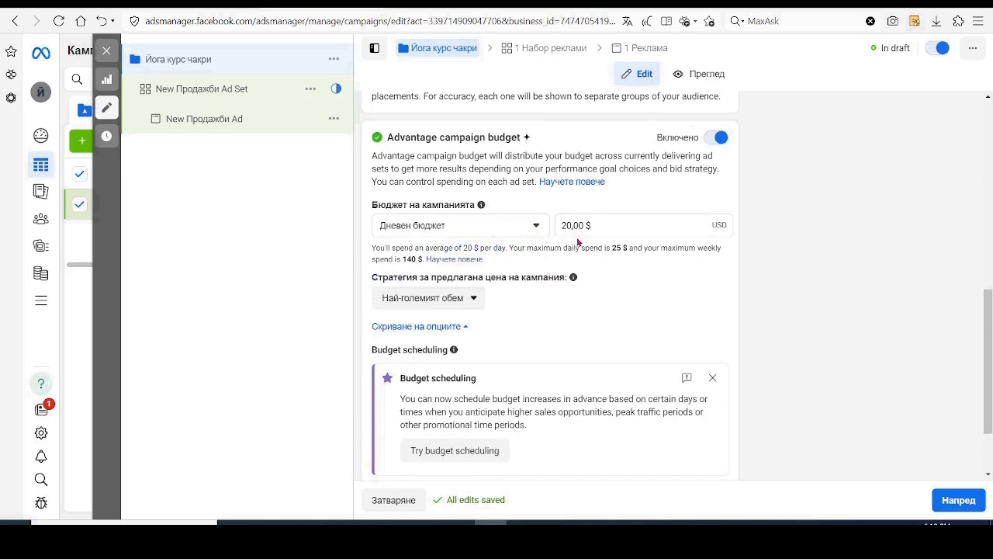
click(535, 226)
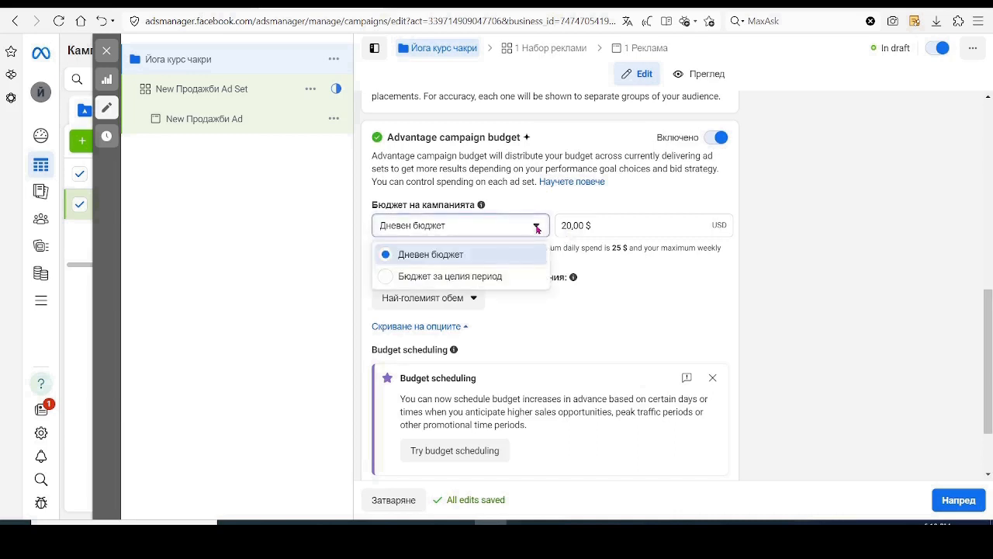
click(407, 275)
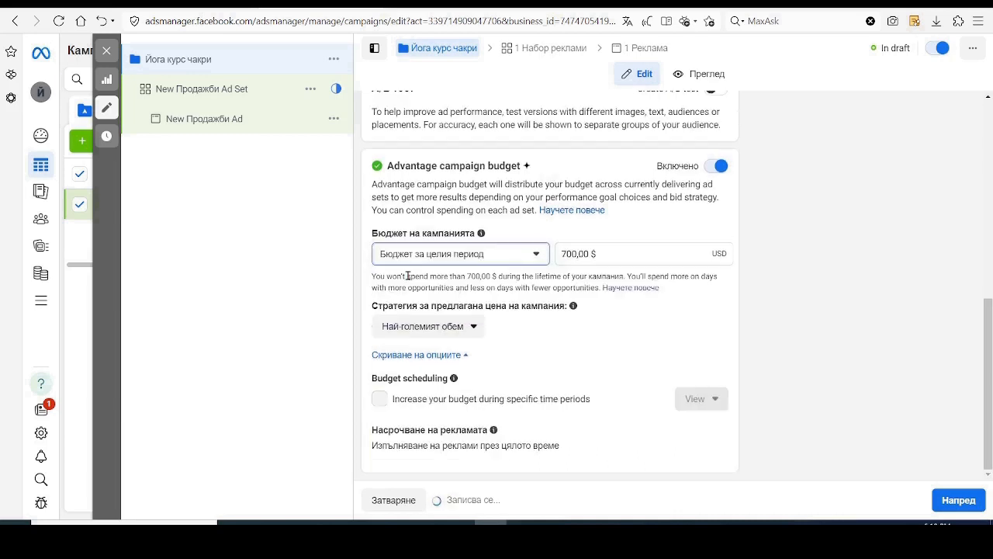
click(536, 260)
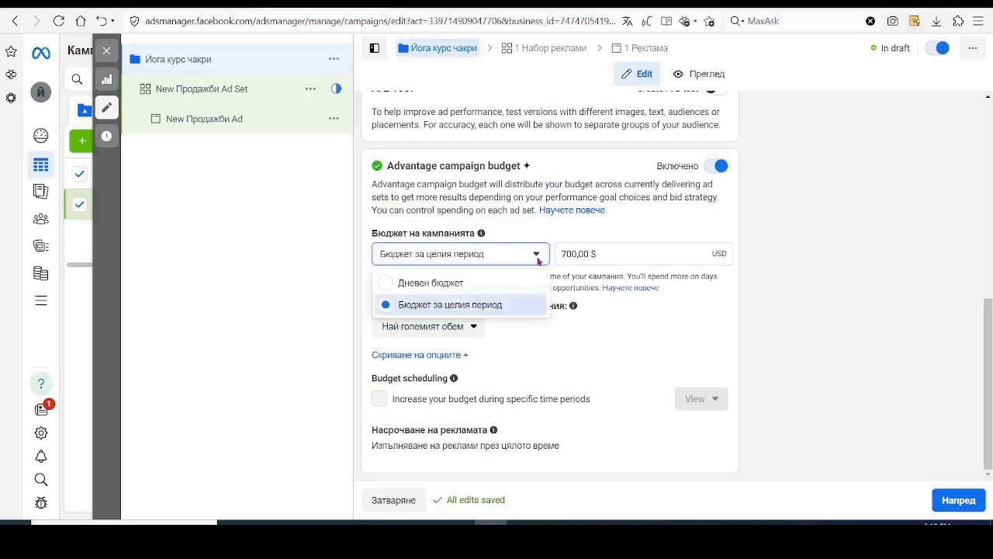
click(436, 283)
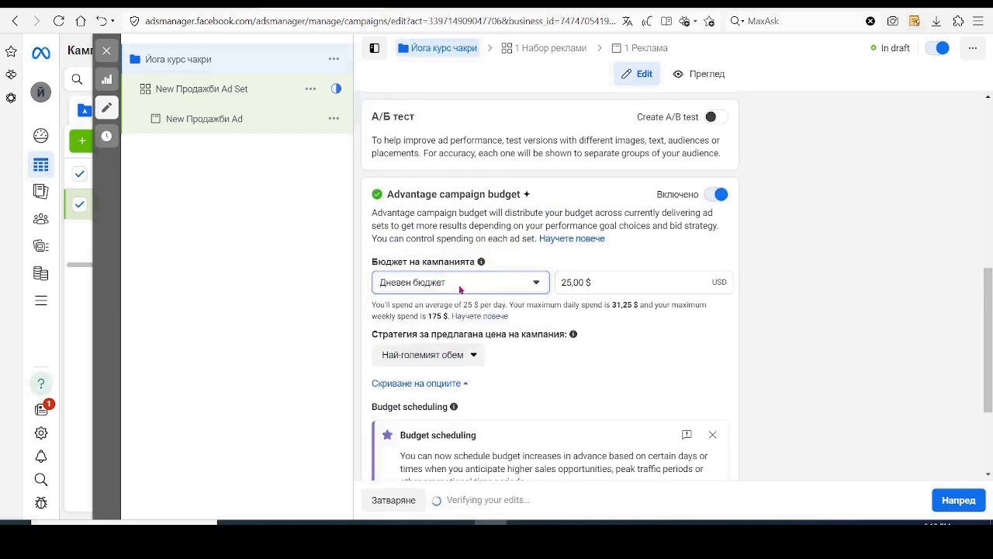
Set the campaign's daily budget to 30 $, check the labelled CBO folder illustration and return to the campaign editor.
click(572, 281)
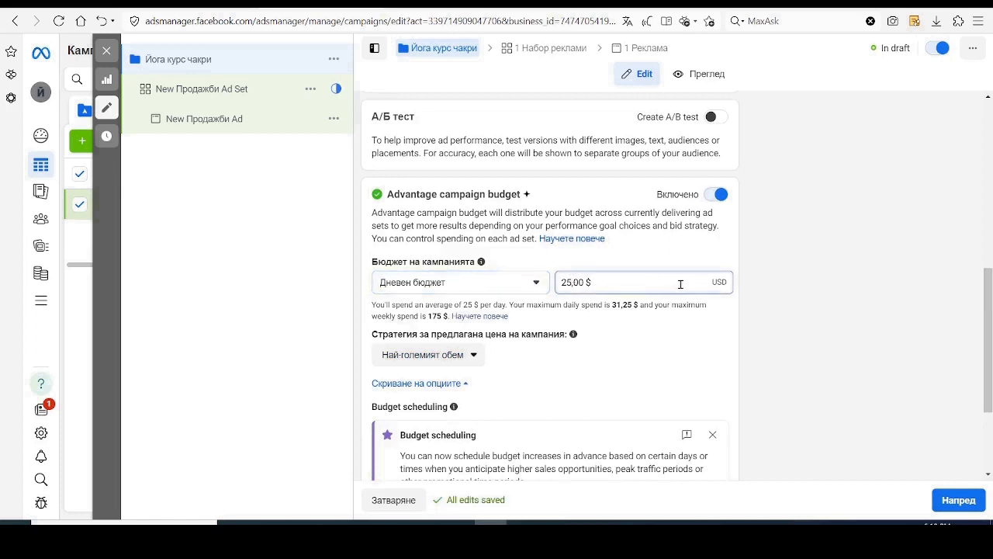
key(BackSpace)
key(BackSpace)
text(30)
click(639, 346)
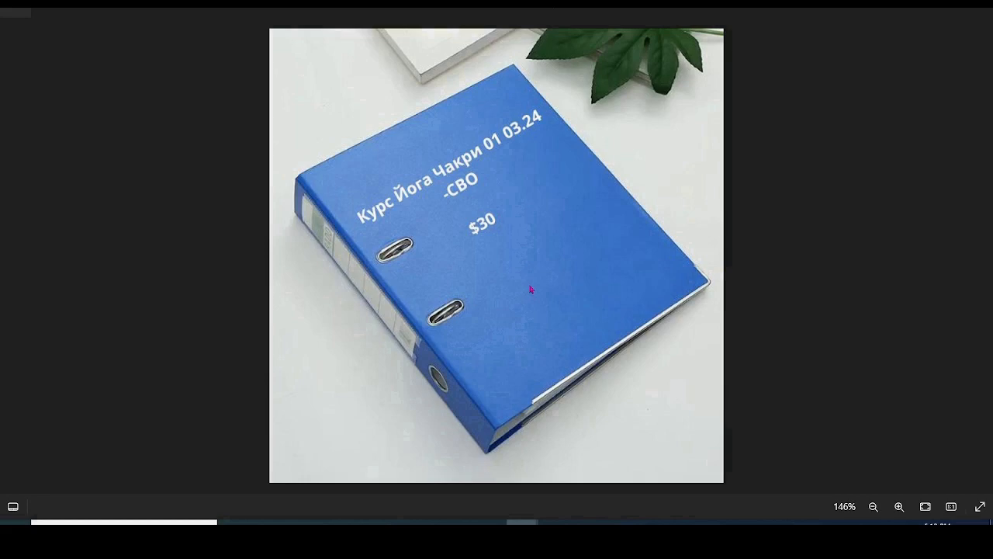
key(alt+Tab)
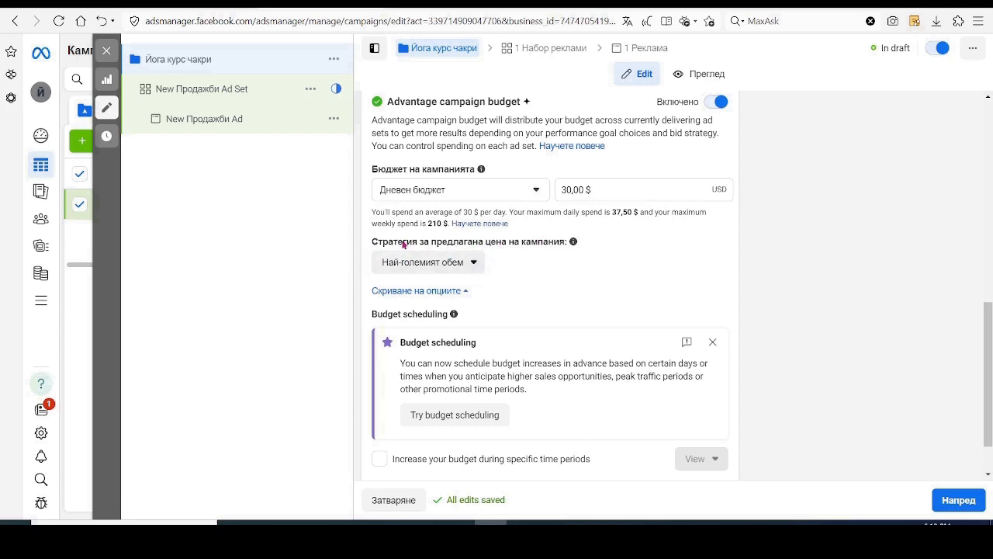
Examine the campaign bid strategy options, try Cost per result goal, and leave Най-големият обем as the strategy.
click(473, 264)
scroll(504, 284, down, 1)
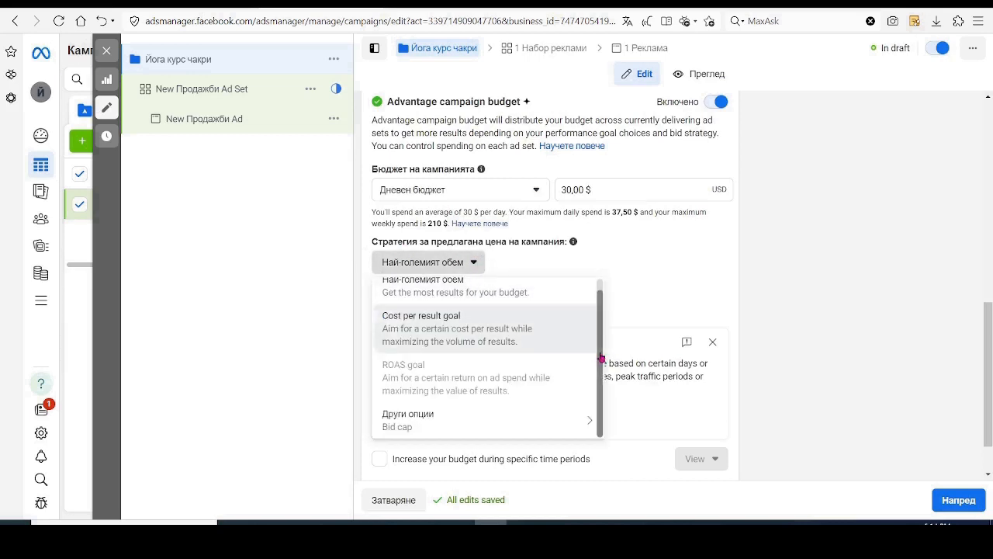
drag(600, 358, 600, 342)
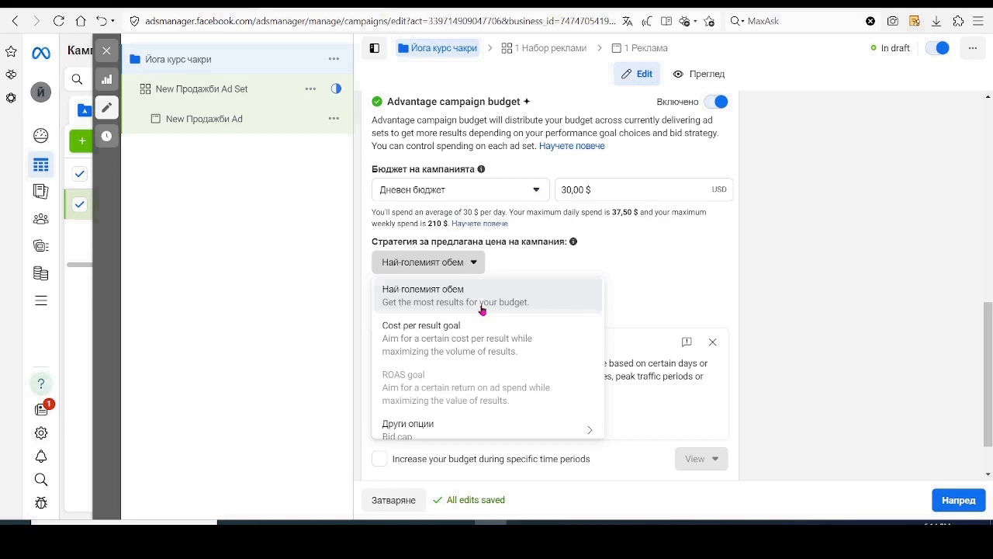
click(465, 330)
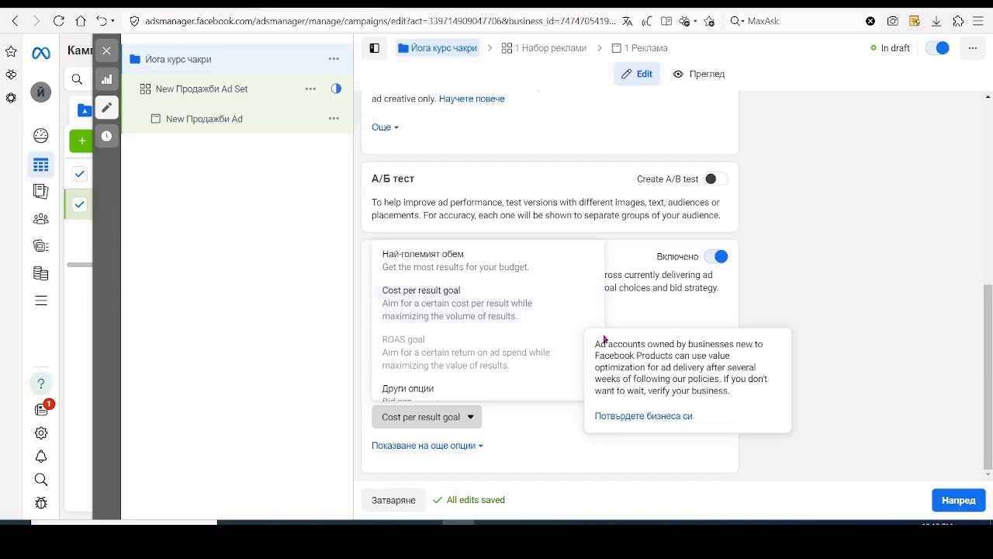
drag(600, 310, 594, 351)
mouse_move(464, 397)
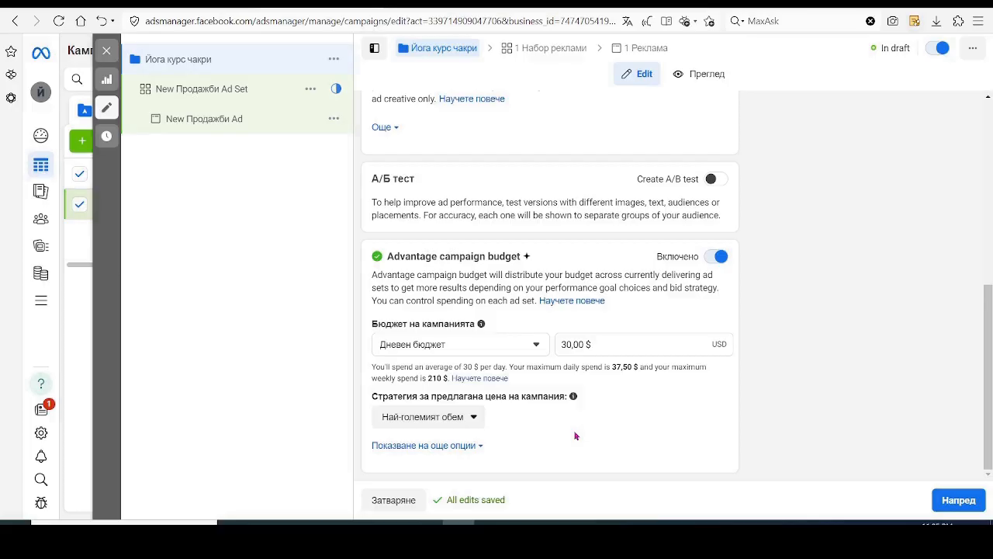
click(472, 420)
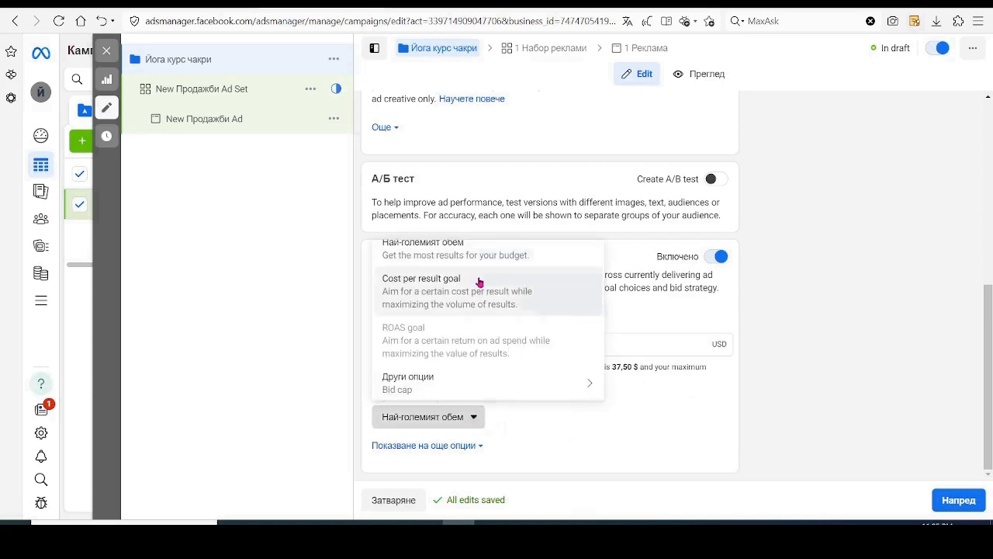
scroll(474, 273, up, 1)
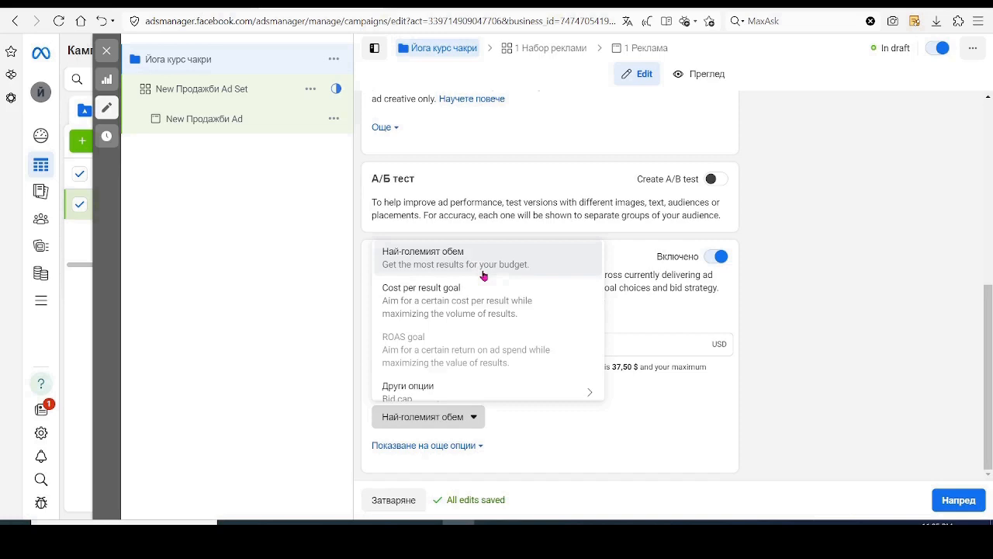
click(664, 446)
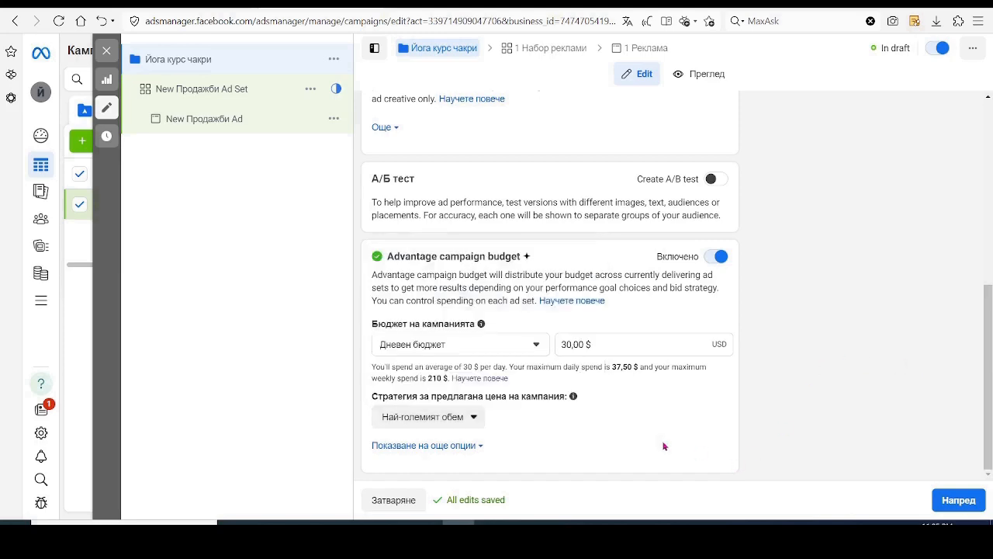
Show the additional budget options and try a scheduled daily budget increase of 5 $ from 22.02 to 23.02.
click(442, 446)
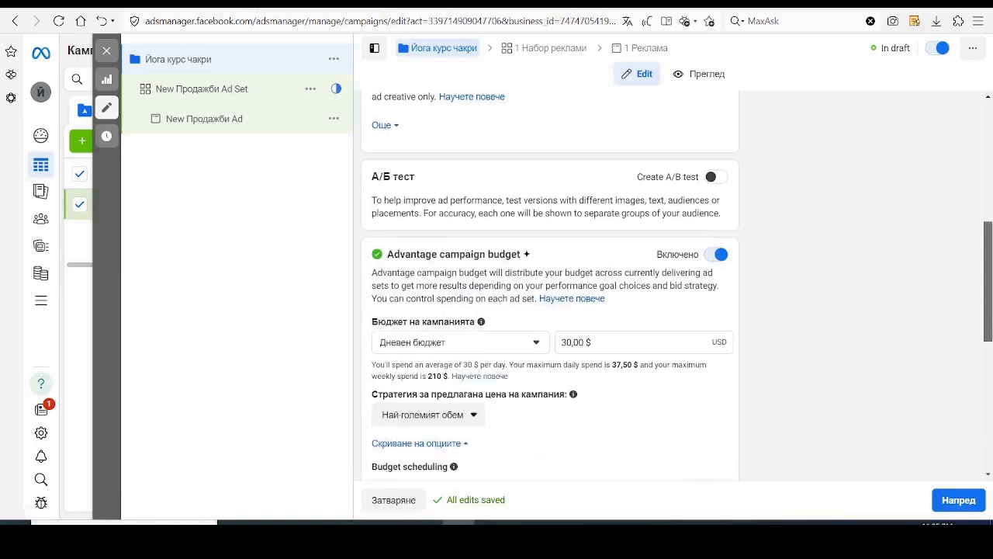
scroll(442, 454, down, 4)
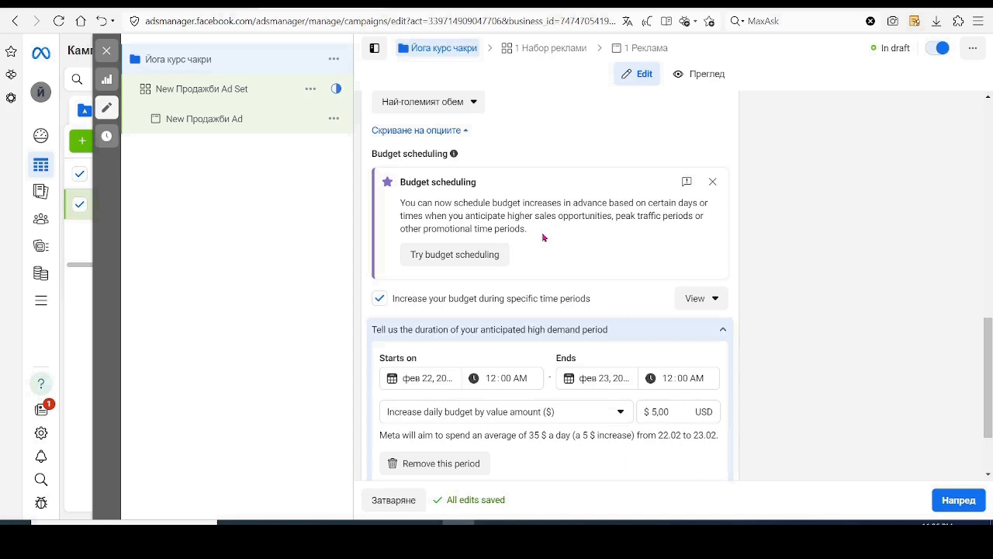
scroll(497, 257, down, 2)
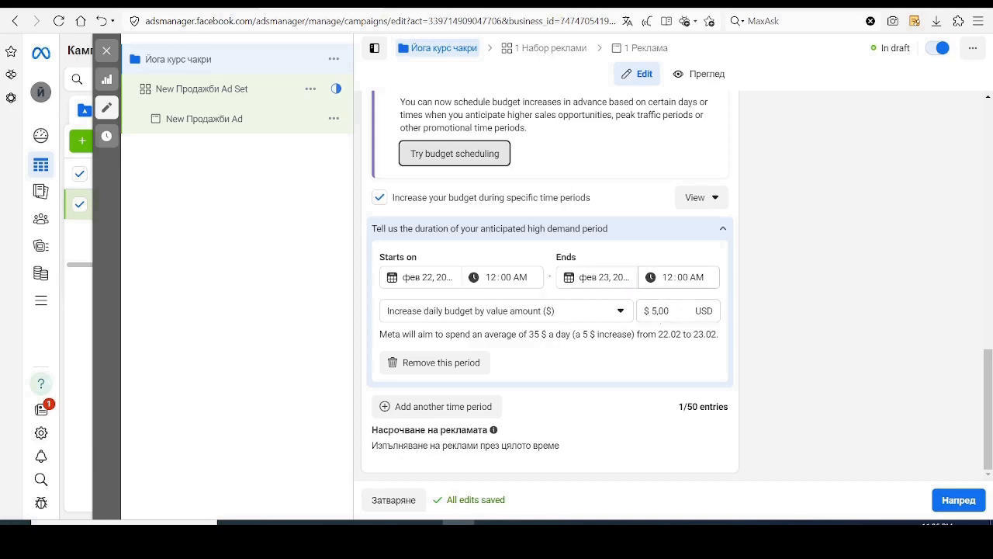
scroll(629, 368, up, 5)
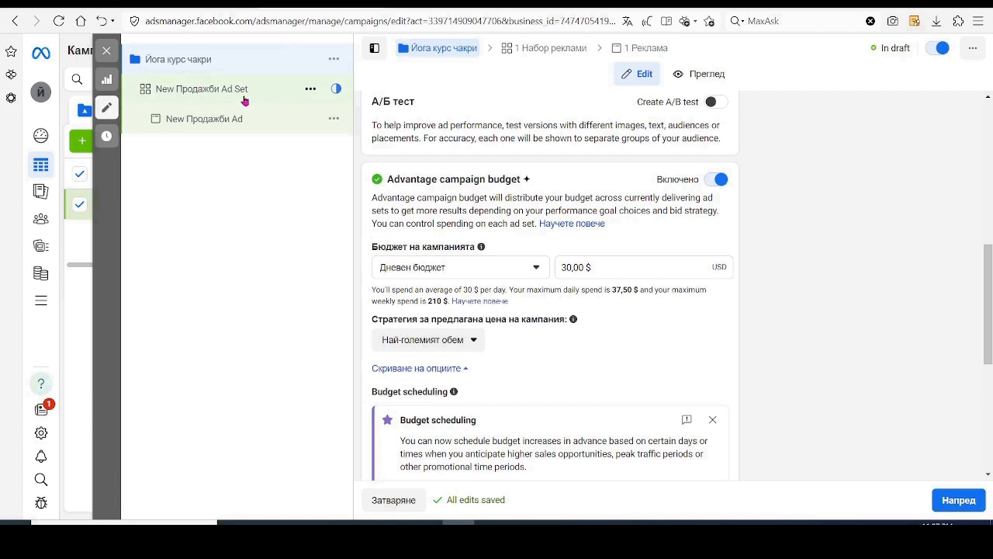
Turn off Advantage campaign budget, accepting the reset of its saved changes, and continue to the ad set settings.
click(715, 180)
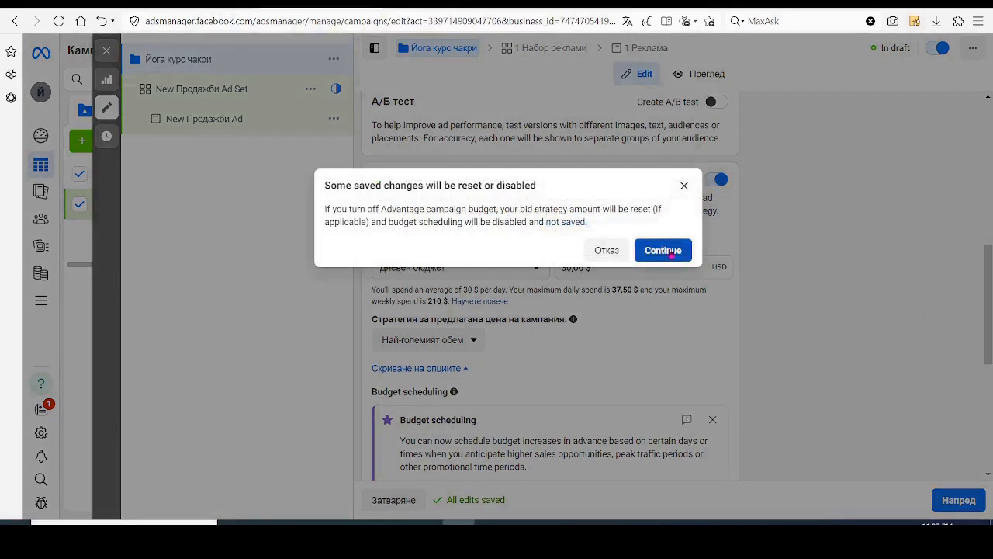
click(663, 250)
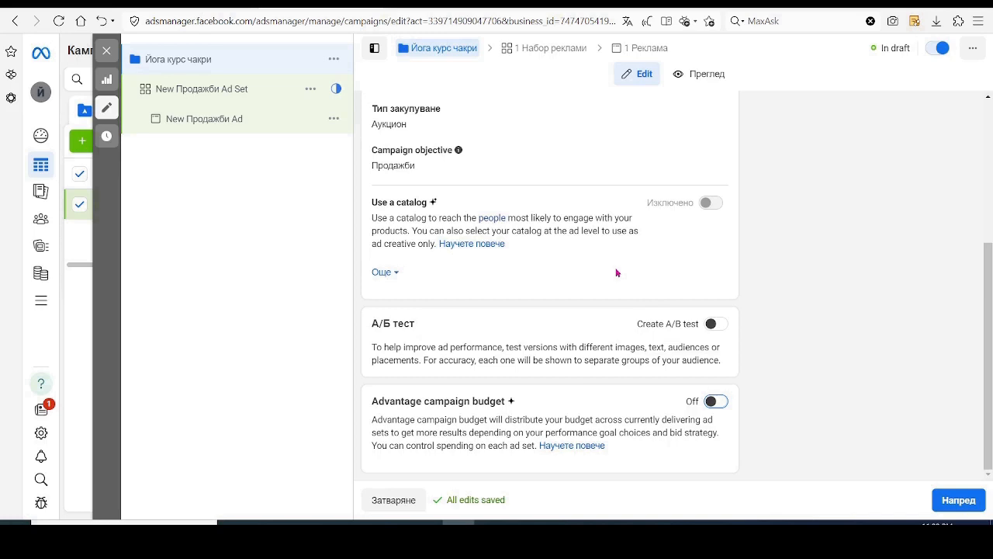
scroll(617, 273, up, 3)
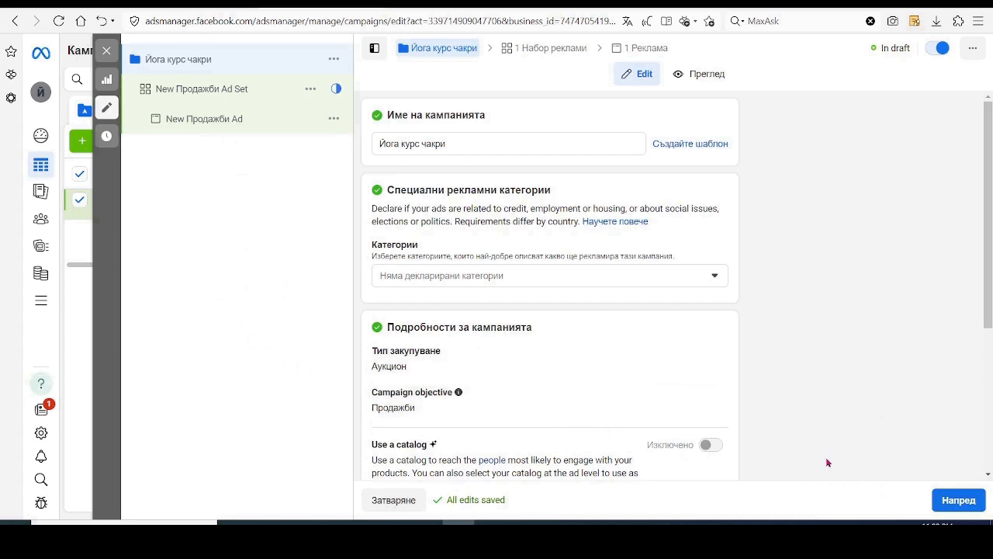
click(945, 503)
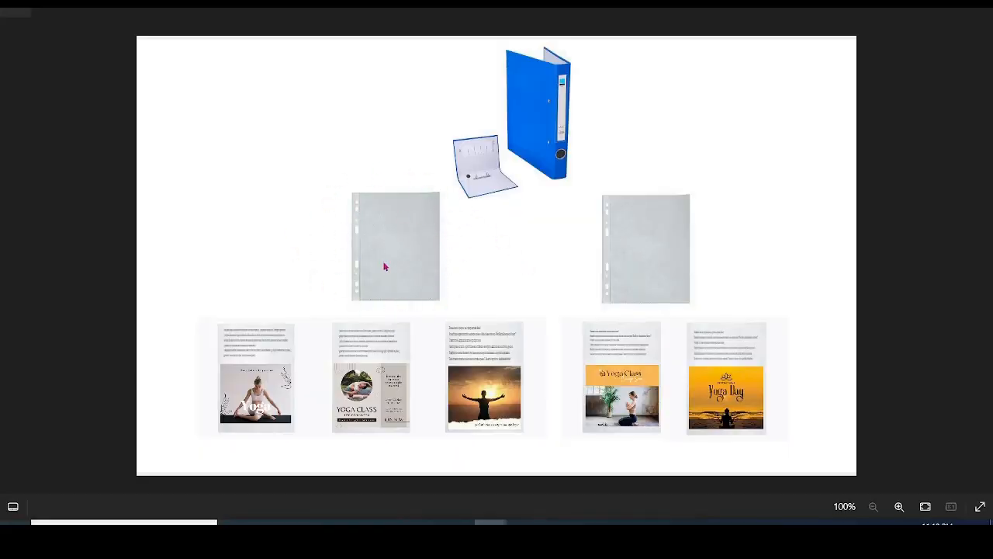
Review the folder illustration and the campaign, ad set and ad hierarchy diagram, and return to the ad set editor.
key(alt+Tab)
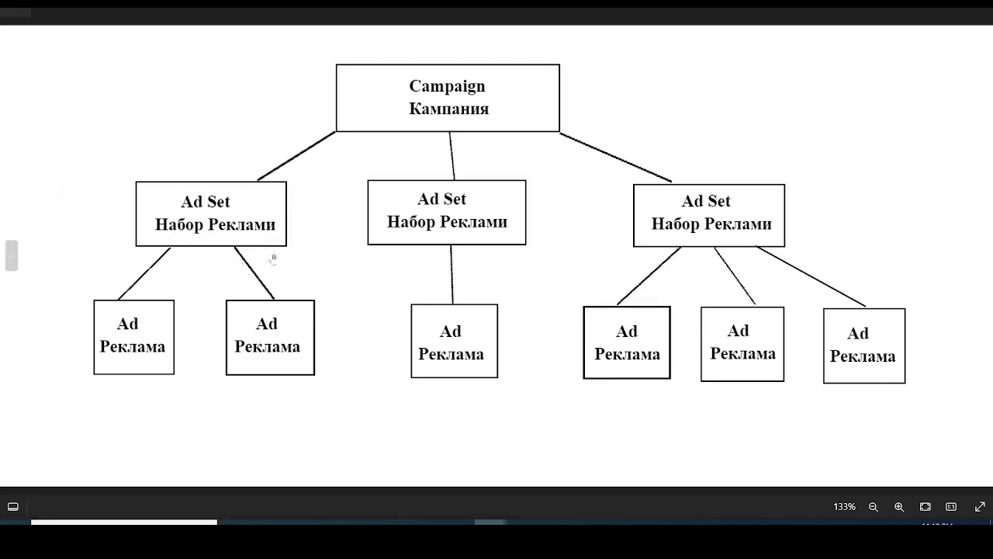
key(alt+Tab)
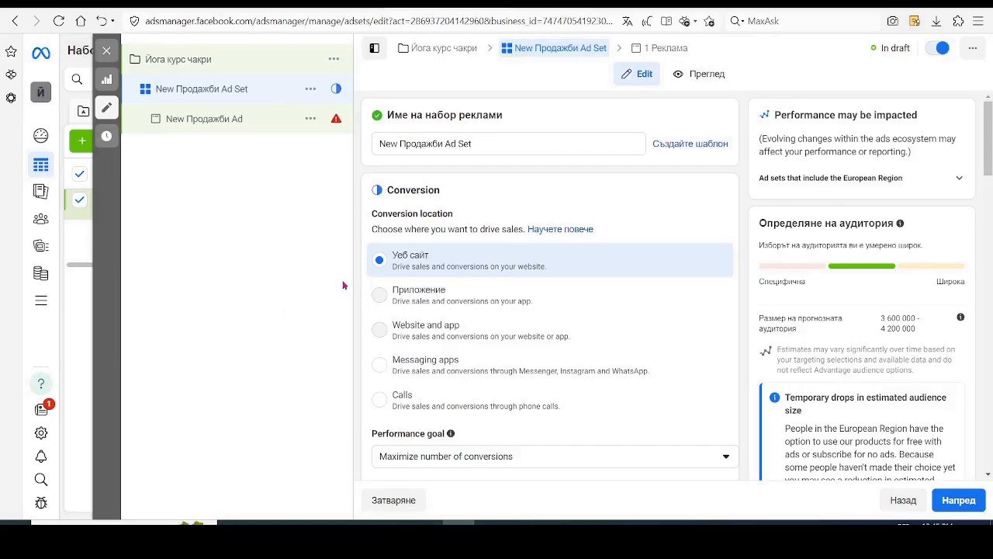
key(alt+Tab)
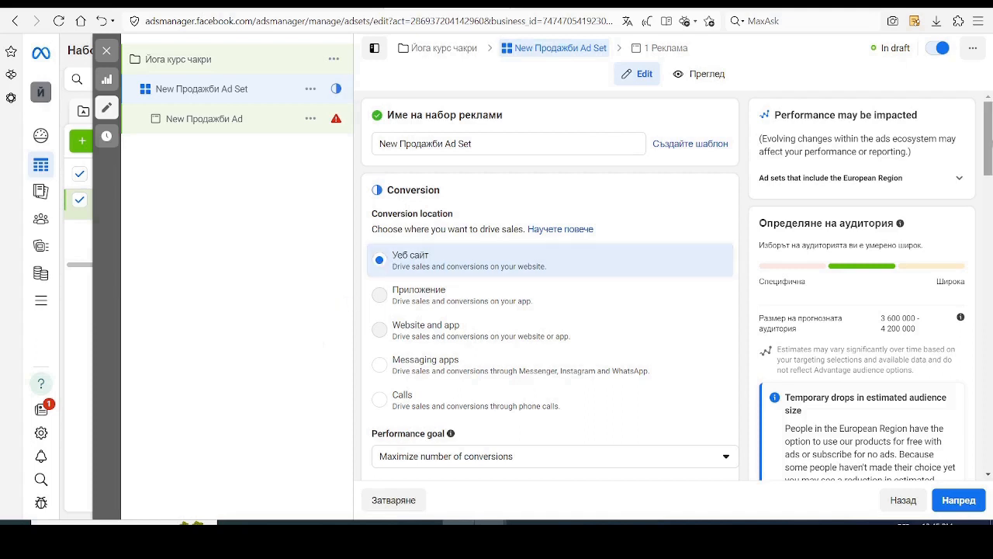
Examine the performance goal options, including Other goals, and keep Maximize number of conversions.
scroll(551, 295, down, 3)
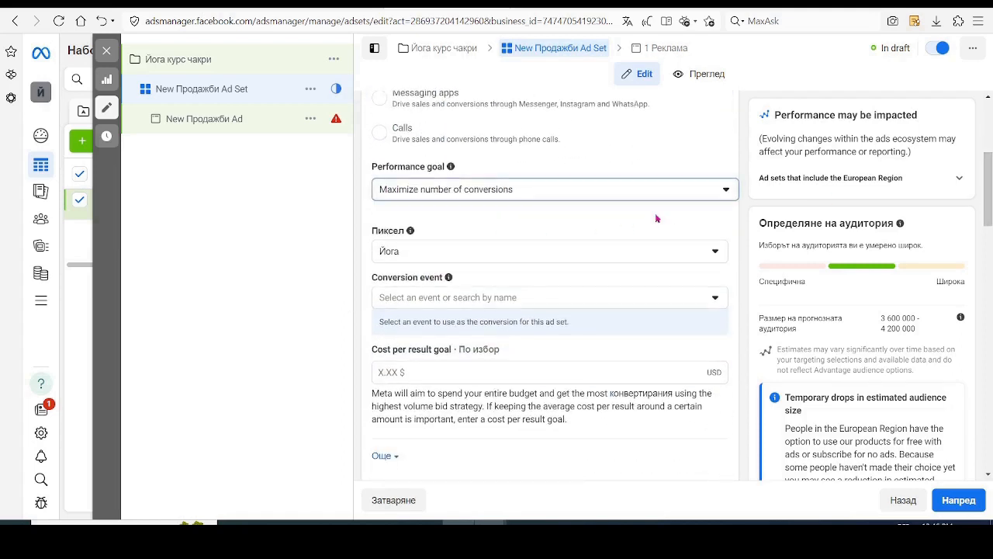
click(725, 193)
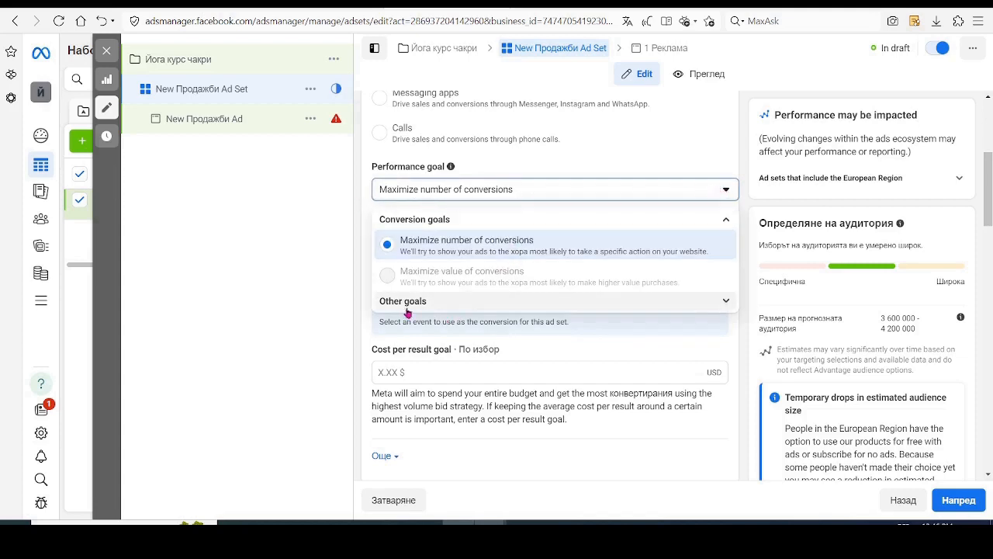
click(721, 304)
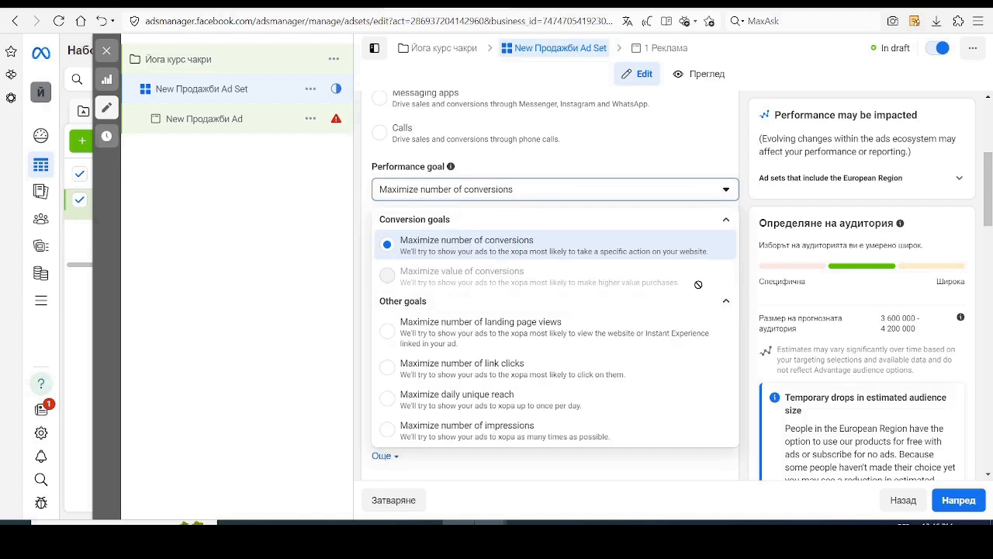
scroll(698, 299, down, 1)
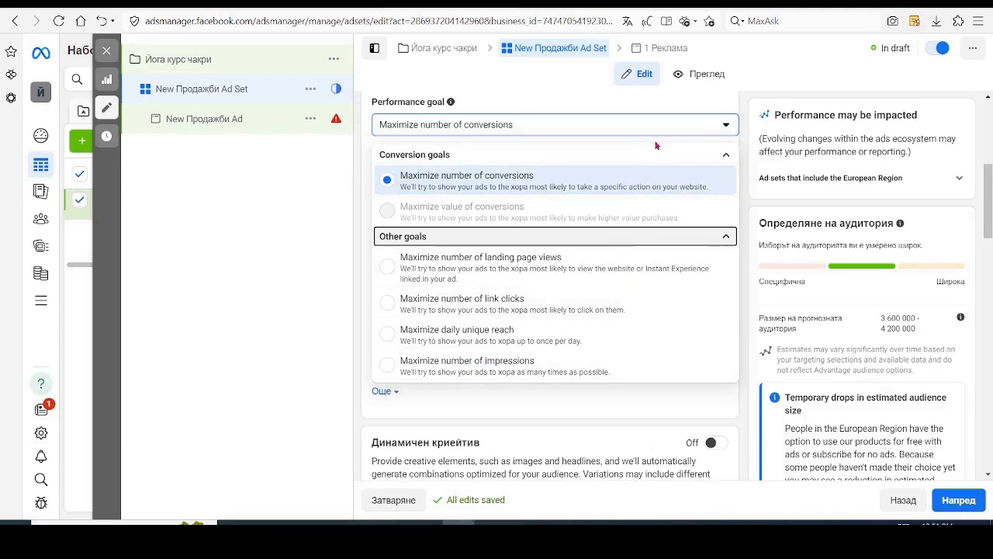
click(458, 180)
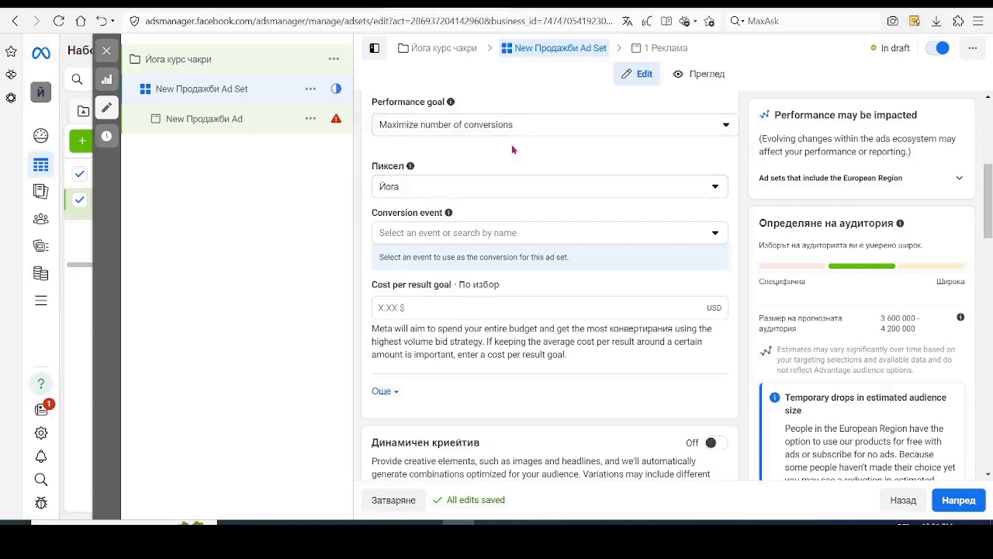
Check the available pixels for the ad set and keep Йога as the selected pixel.
scroll(509, 155, up, 1)
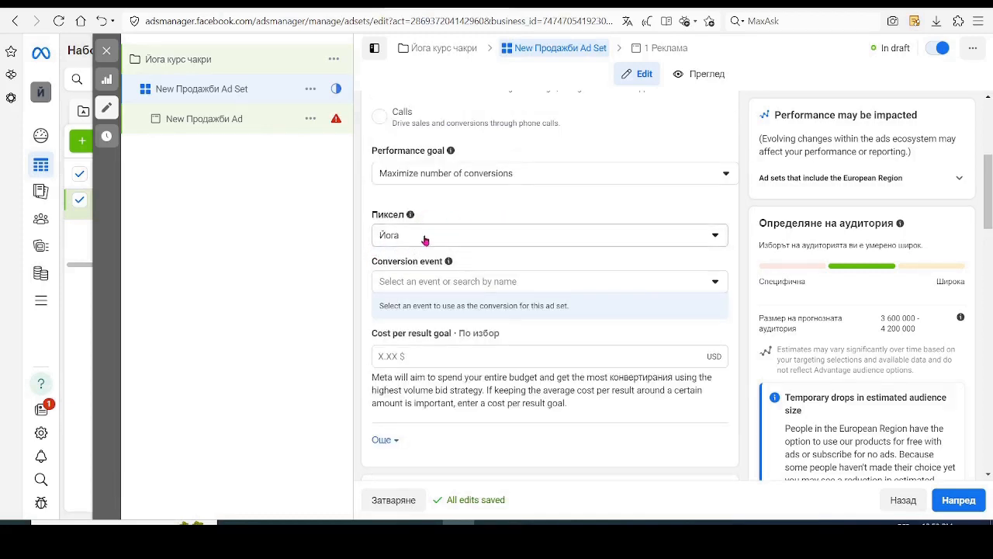
click(712, 237)
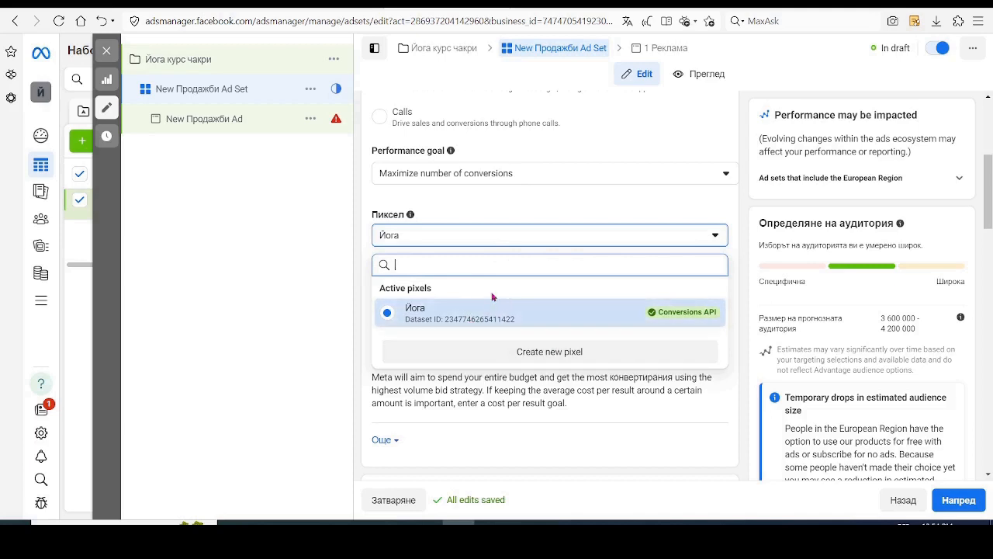
click(446, 326)
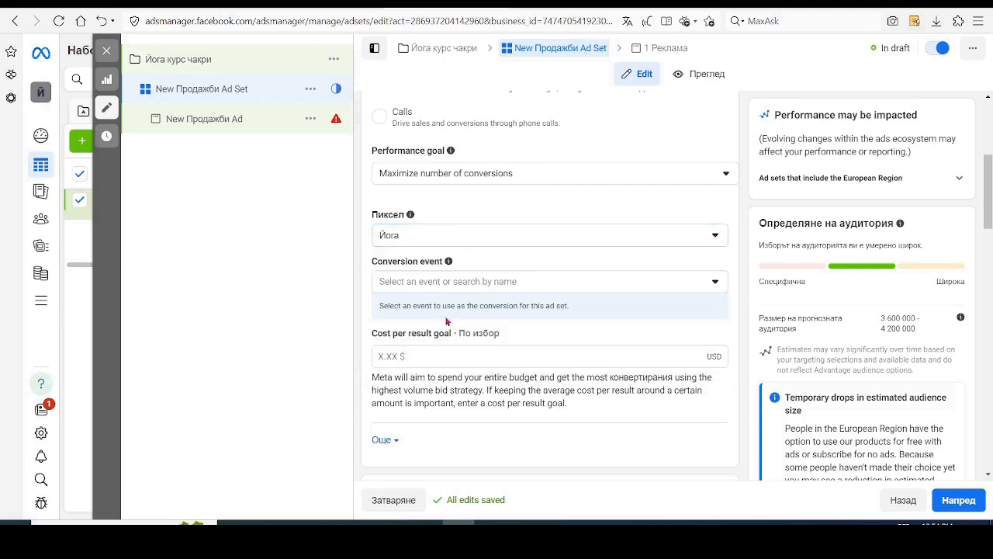
click(391, 246)
Set the conversion event to Иницииране на финализиране and dismiss the engaged-view attribution recommendation.
click(715, 283)
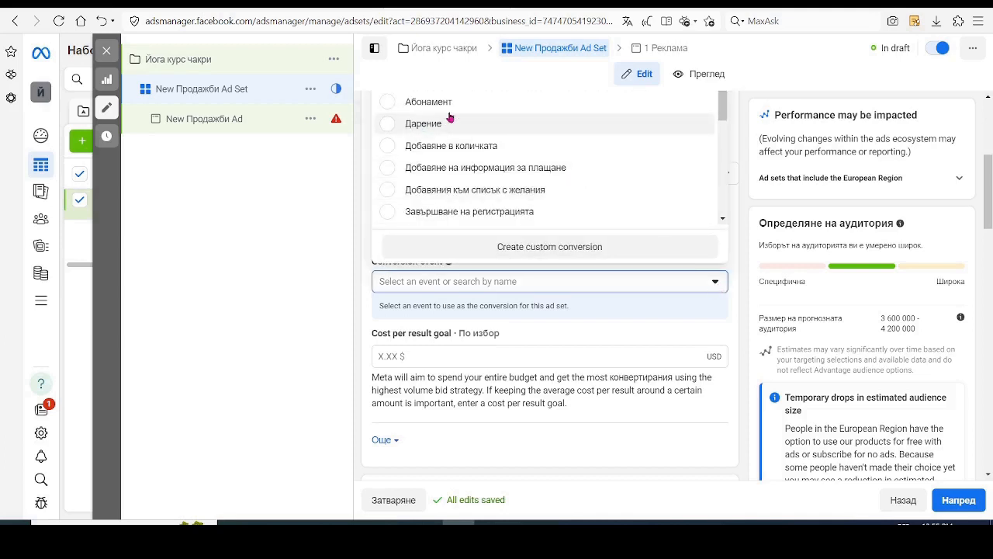
scroll(459, 109, up, 3)
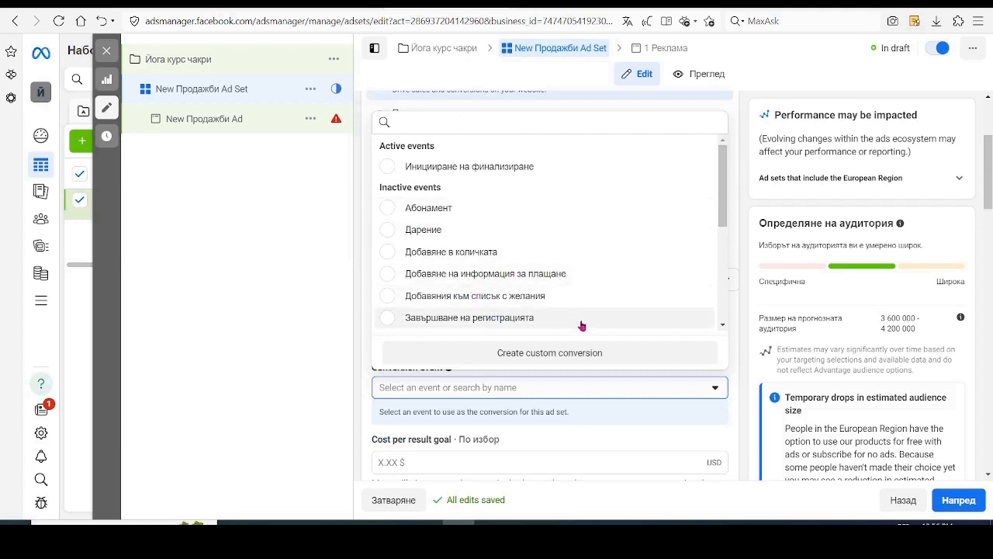
mouse_move(456, 326)
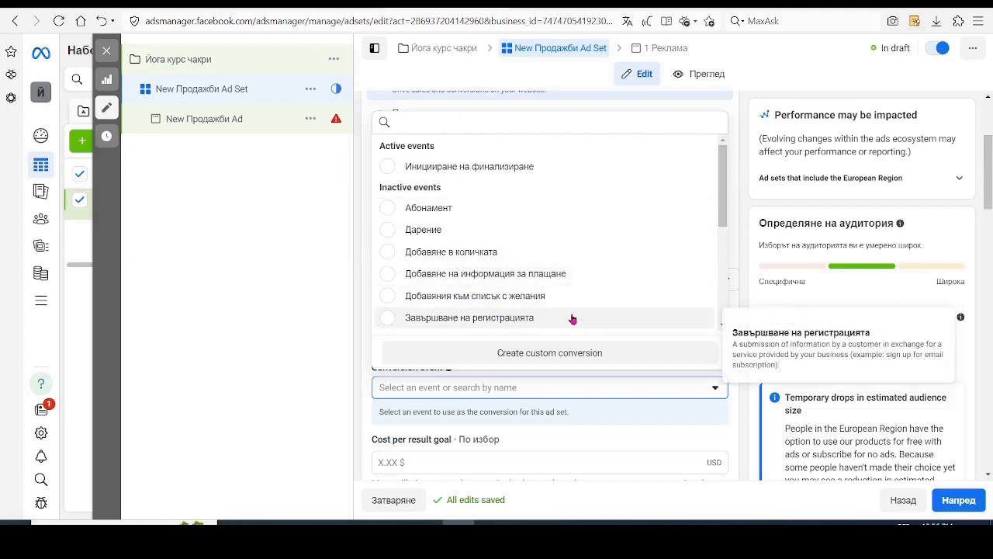
click(390, 167)
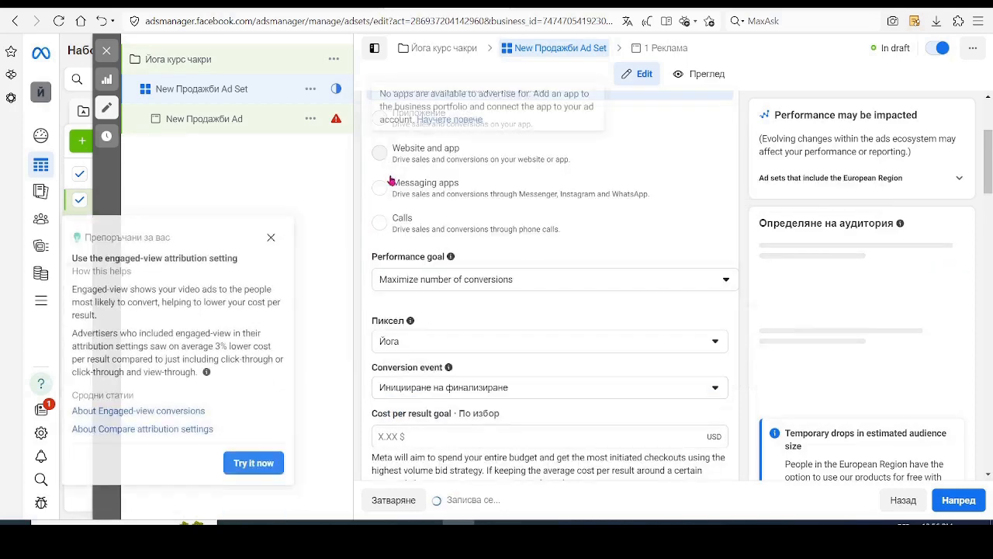
scroll(357, 285, down, 2)
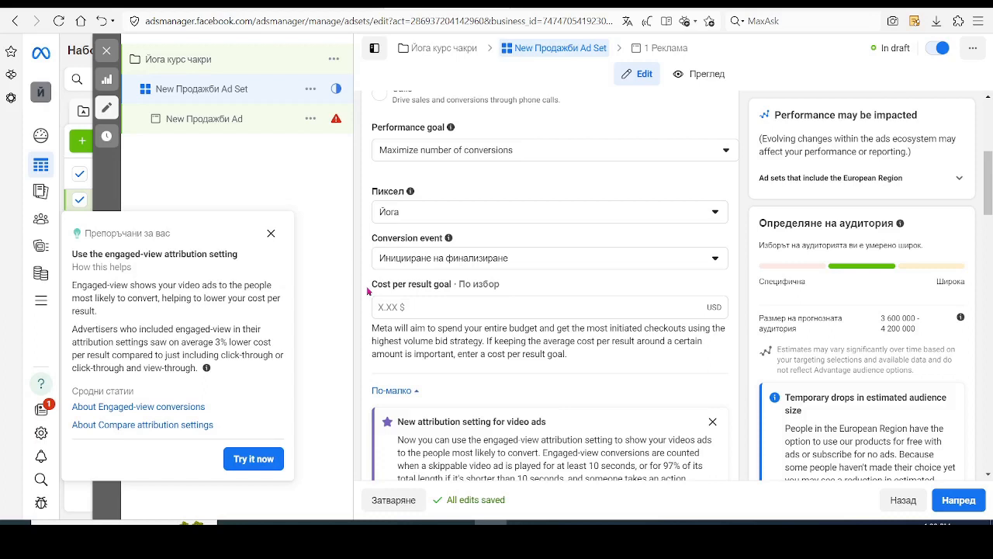
click(270, 232)
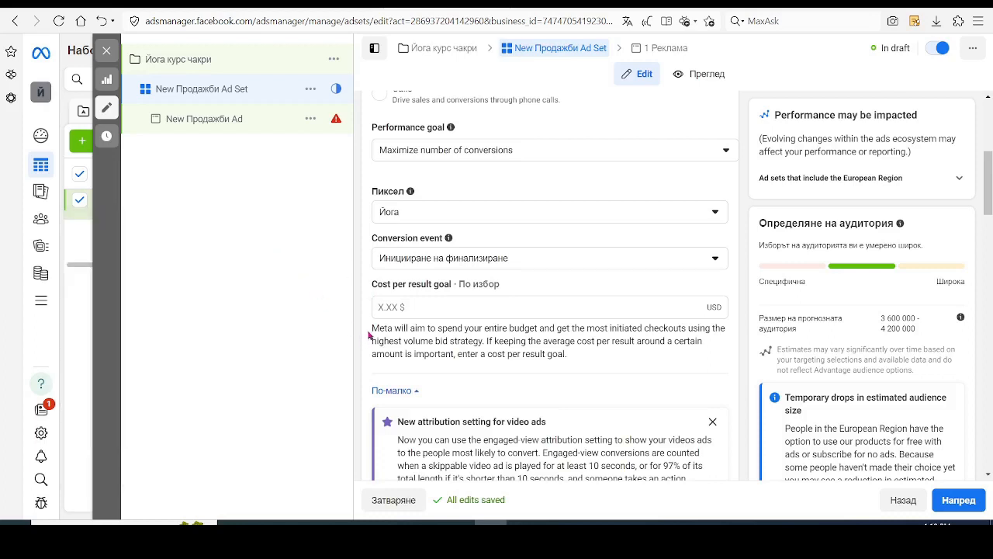
Review the optional cost per result goal, the attribution notice, Динамичен криейтив and the Бюджет и график settings.
click(401, 305)
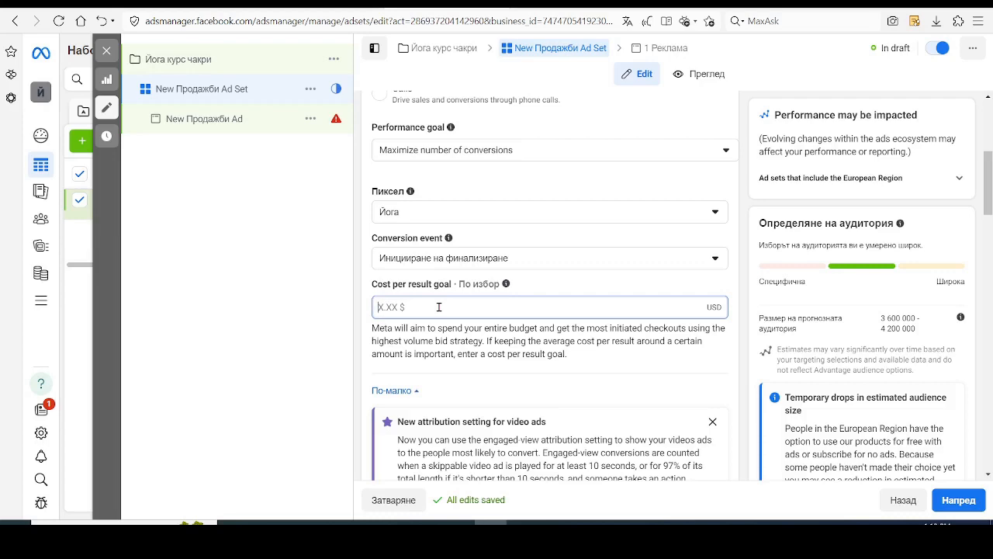
scroll(438, 306, down, 5)
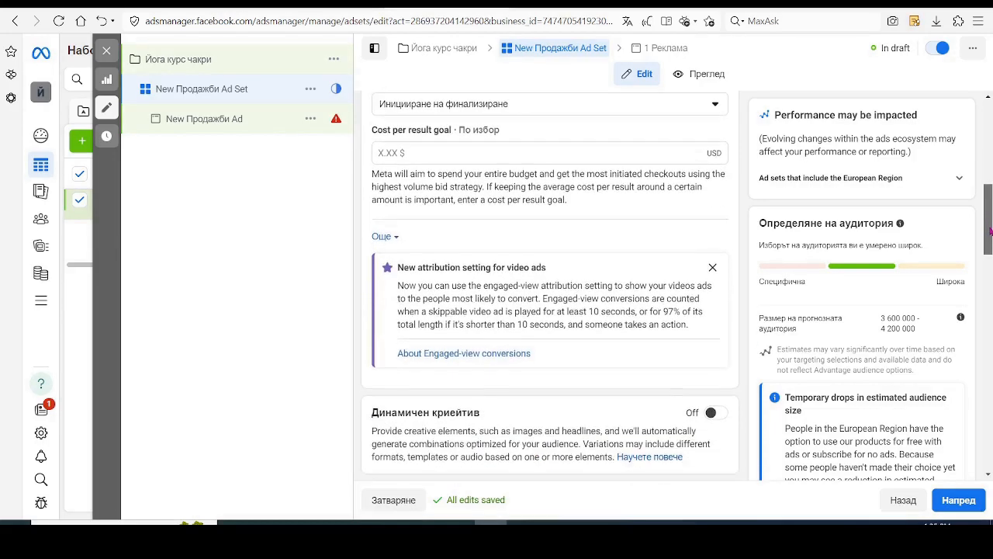
scroll(383, 209, down, 1)
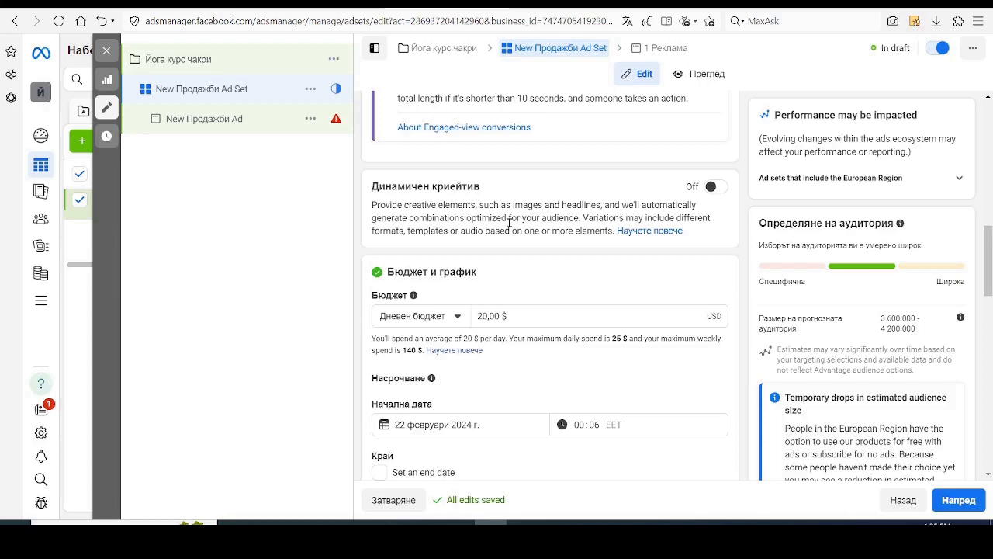
scroll(990, 258, down, 2)
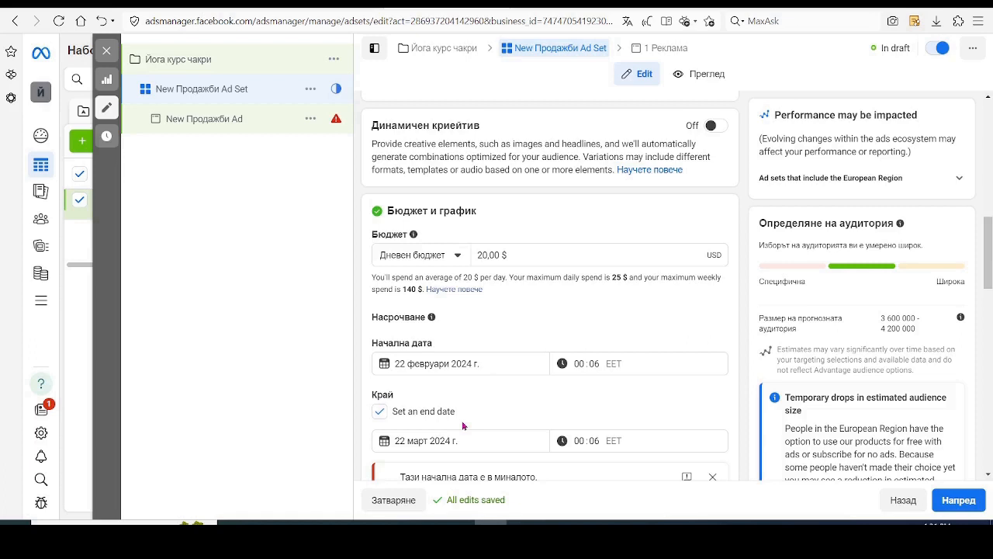
Try Бюджет за целия период as the ad set's budget type and switch back to Дневен бюджет.
click(458, 256)
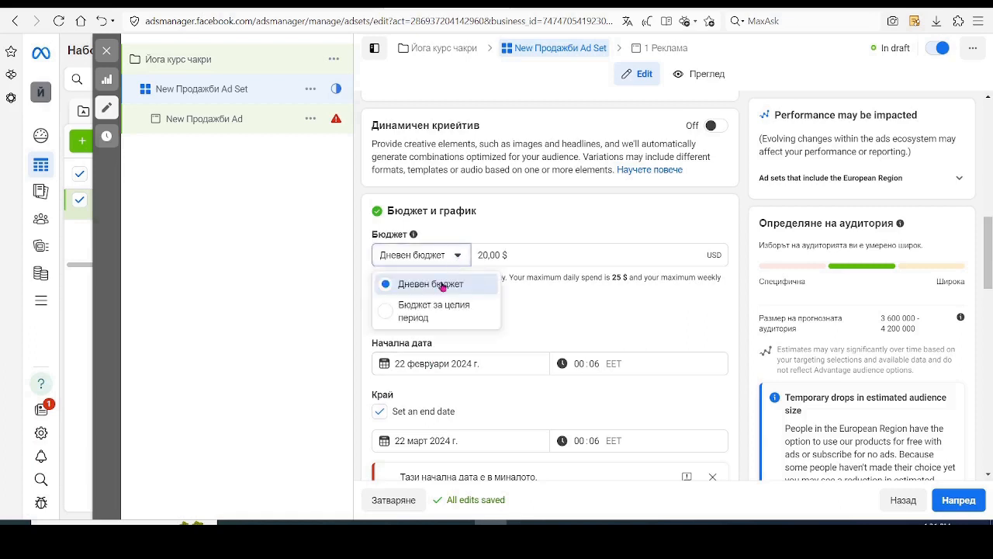
click(422, 315)
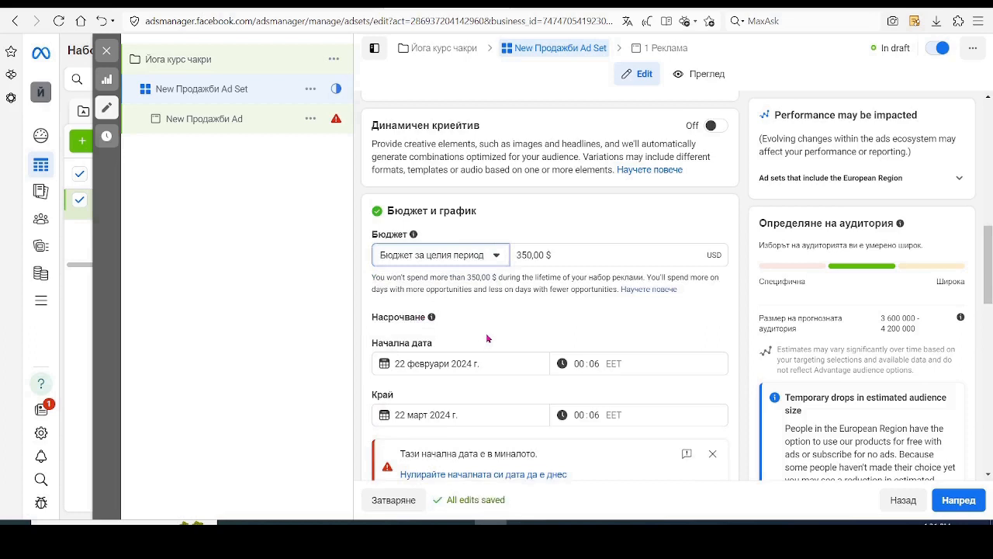
click(497, 258)
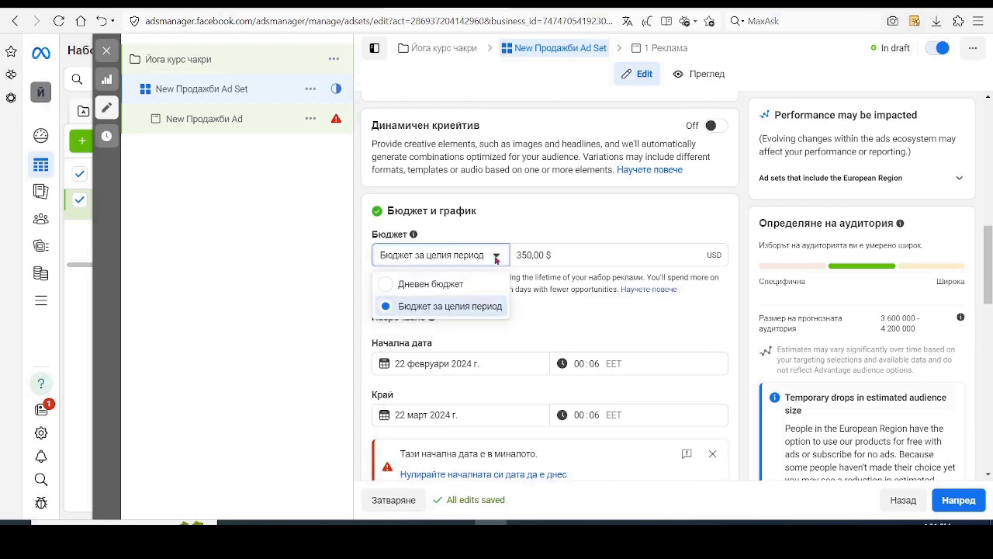
click(452, 281)
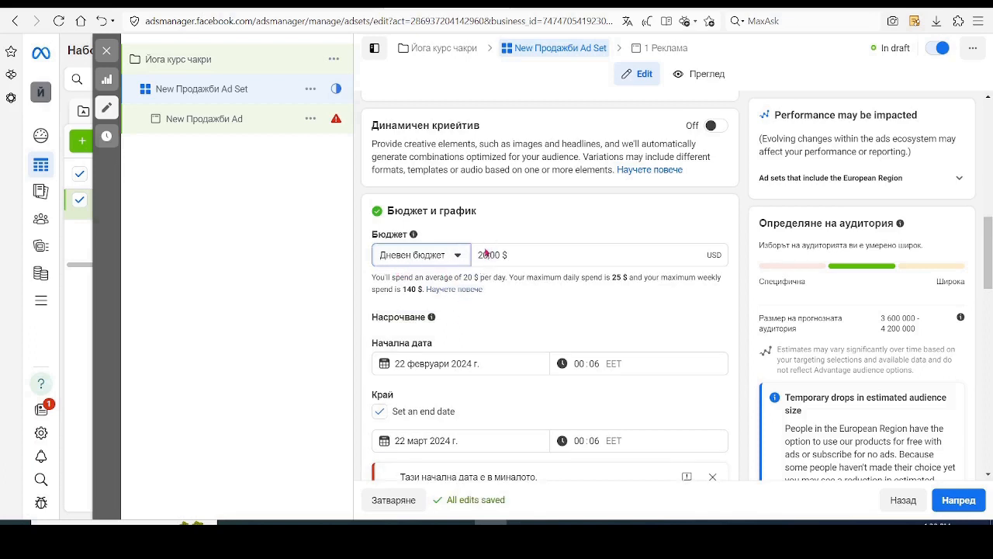
Set the ad set's daily budget to 10,00 $.
click(482, 252)
key(BackSpace)
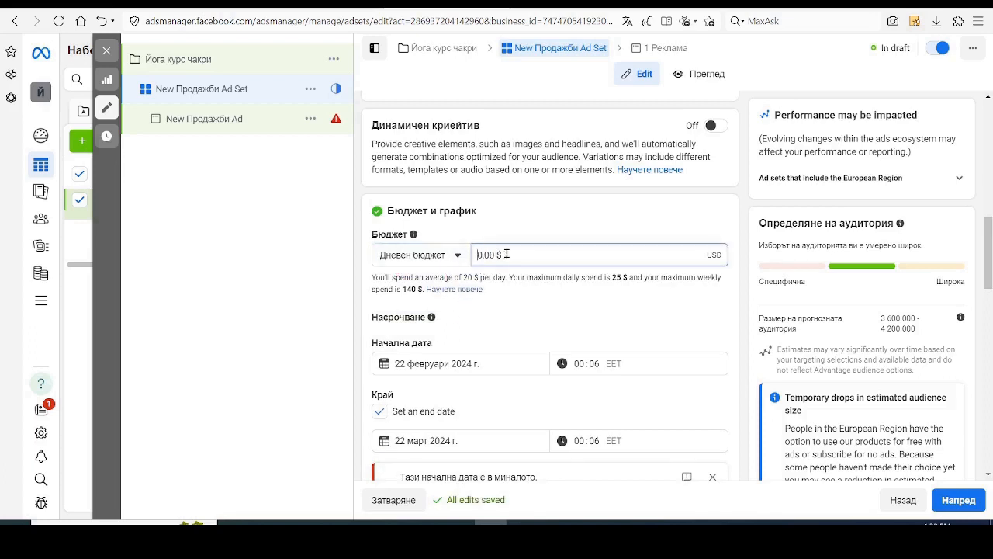
text(1)
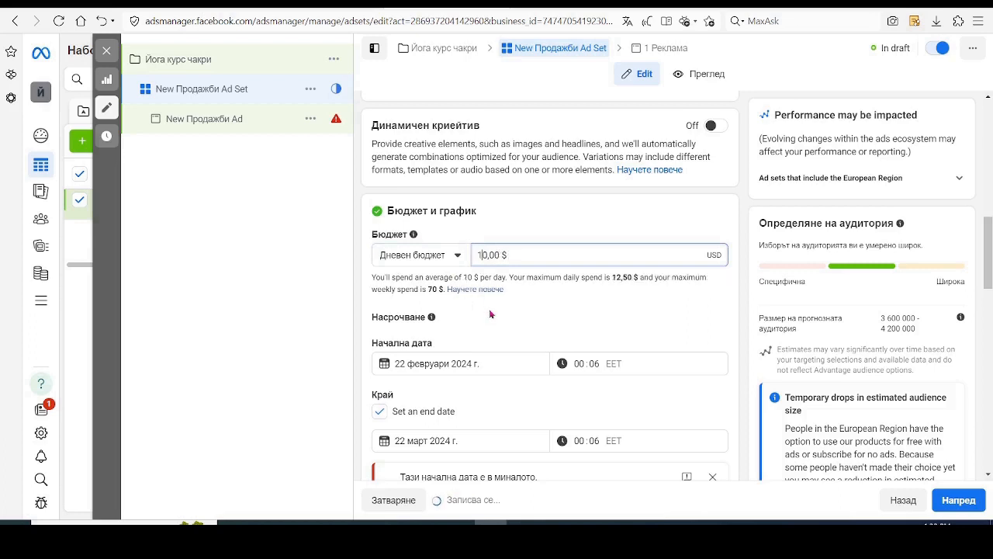
click(490, 314)
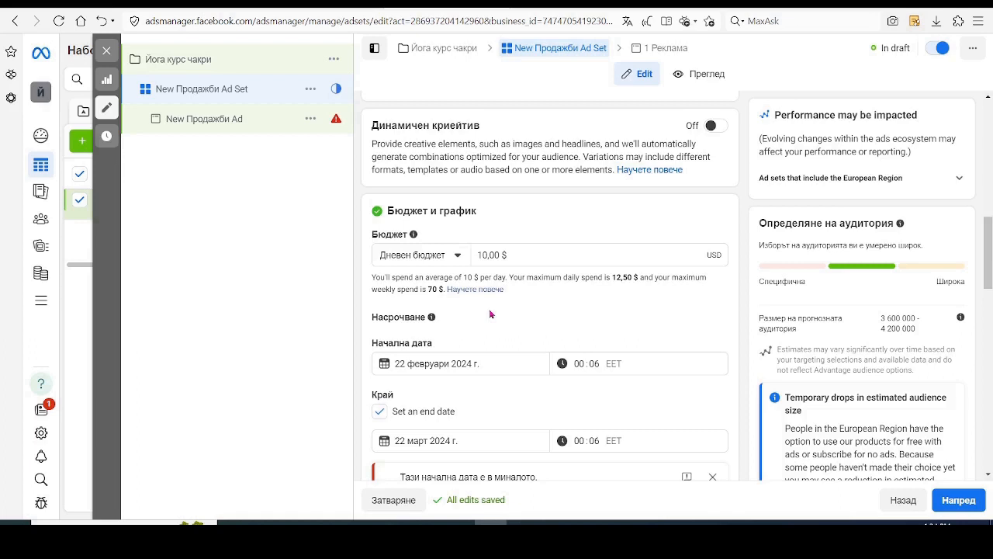
Set the ad set's start date to 23 февруари 2024 and remove its end date.
scroll(490, 314, down, 2)
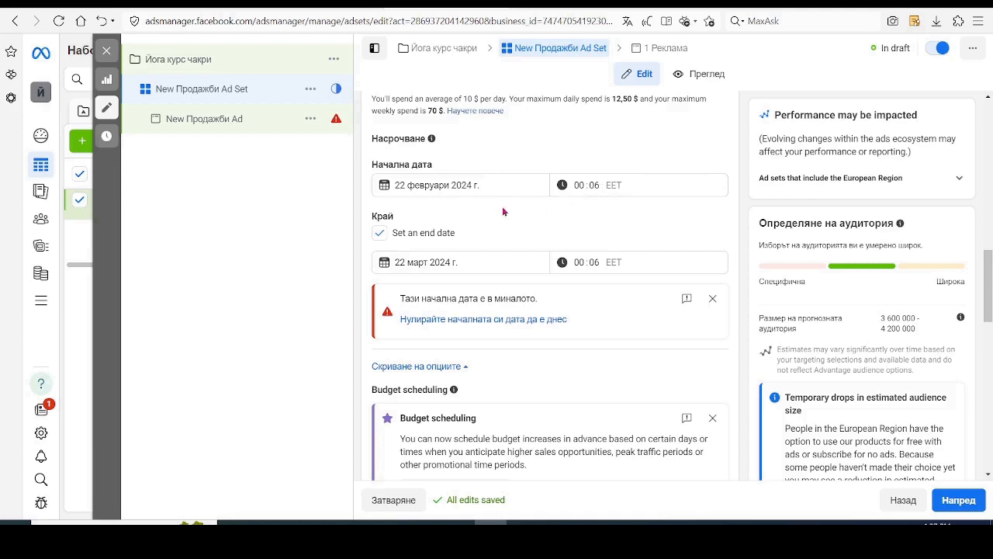
scroll(502, 210, down, 1)
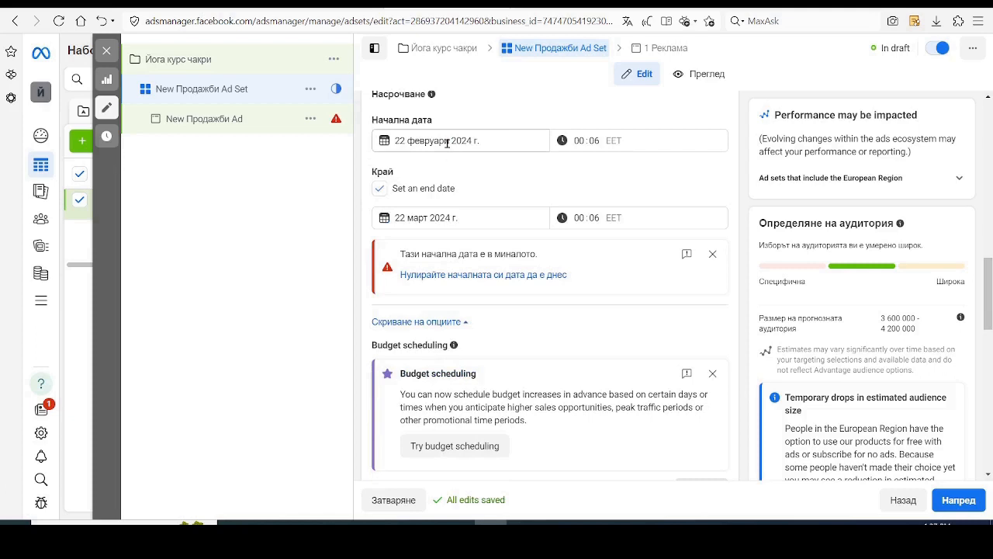
click(402, 139)
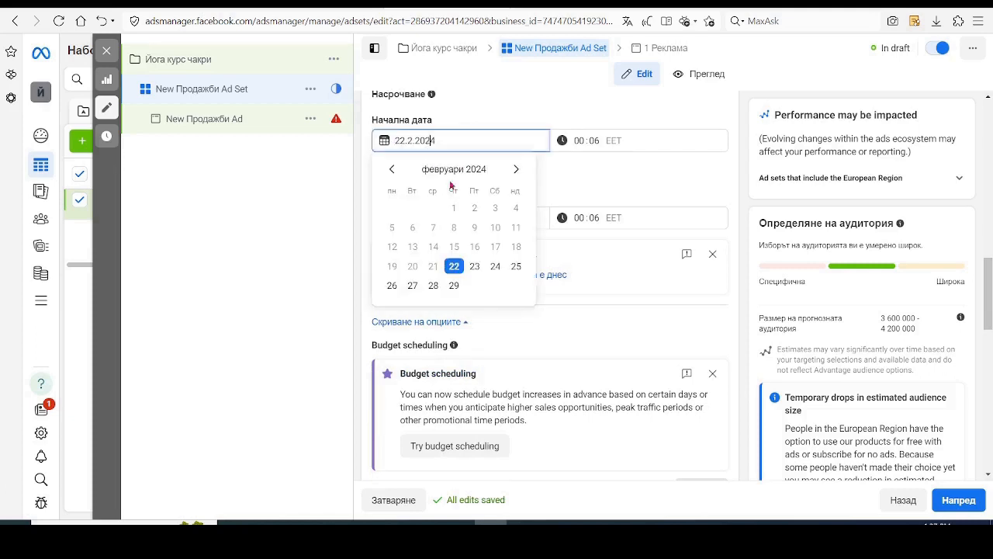
click(475, 267)
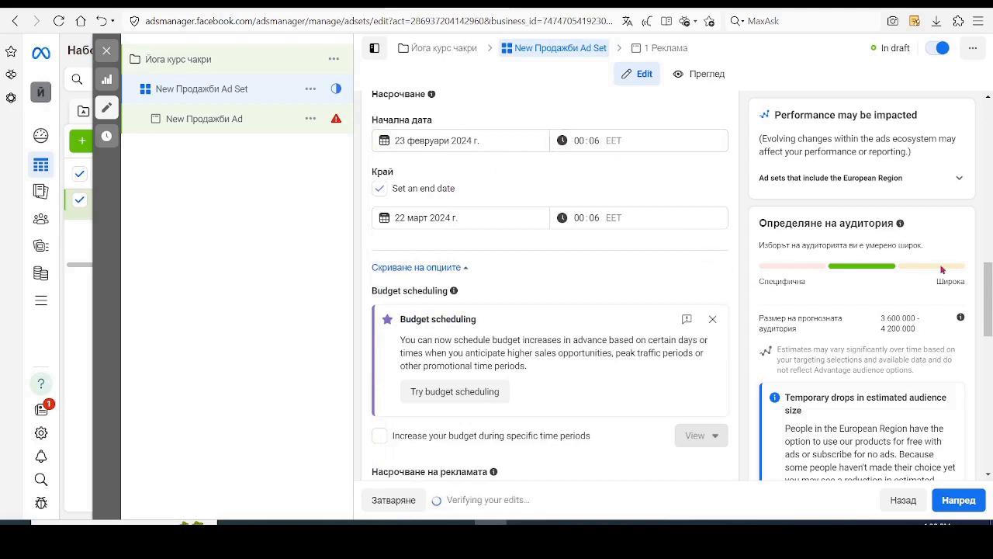
mouse_move(987, 287)
mouse_down()
mouse_move(987, 303)
mouse_move(987, 291)
mouse_up()
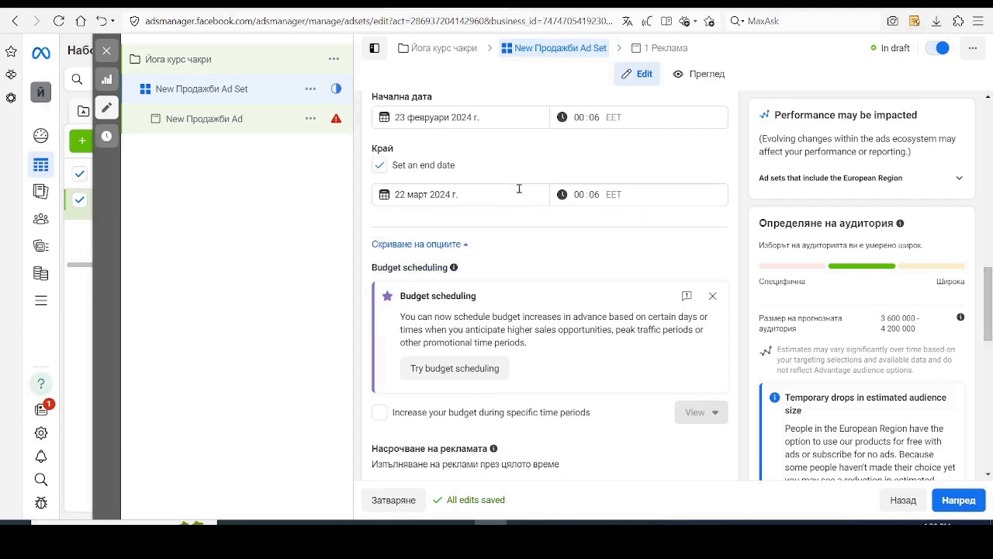
click(379, 165)
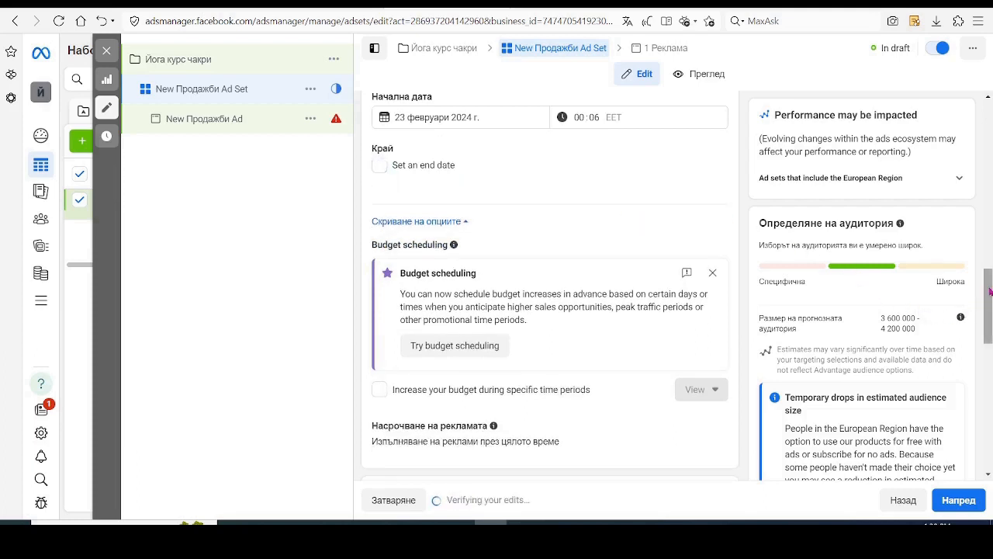
Try budget scheduling for the ad set, review the high demand period settings, and turn the scheduled budget increase off.
drag(987, 310, 987, 330)
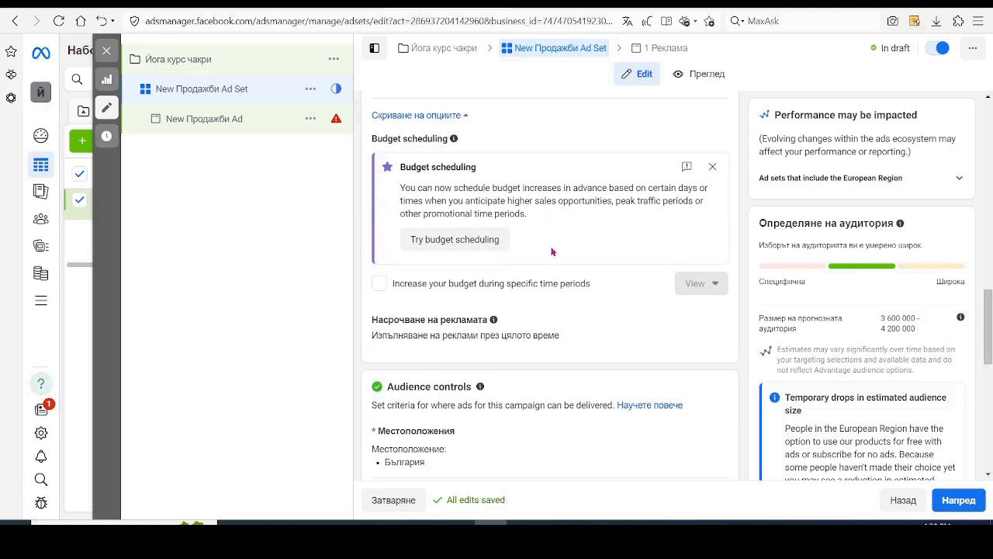
click(473, 239)
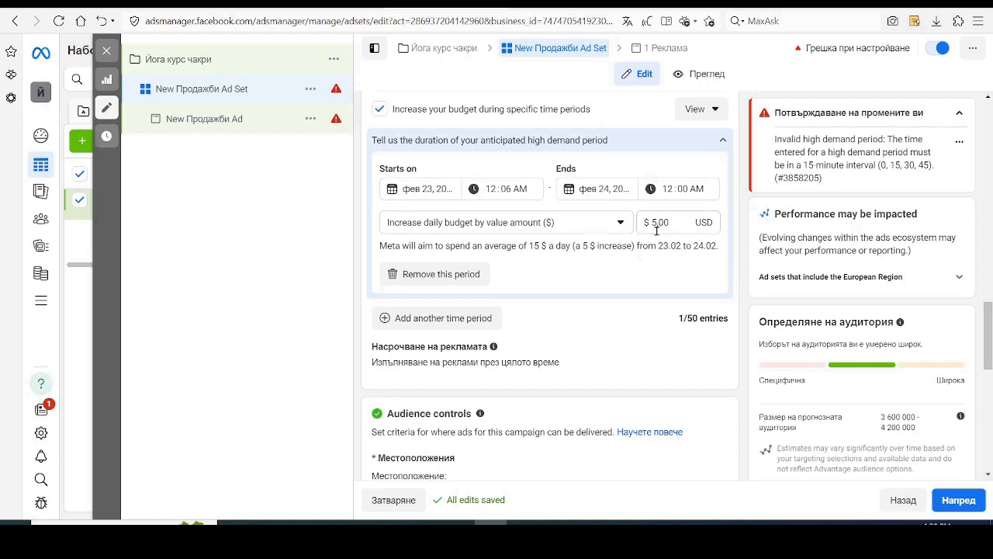
scroll(585, 316, up, 1)
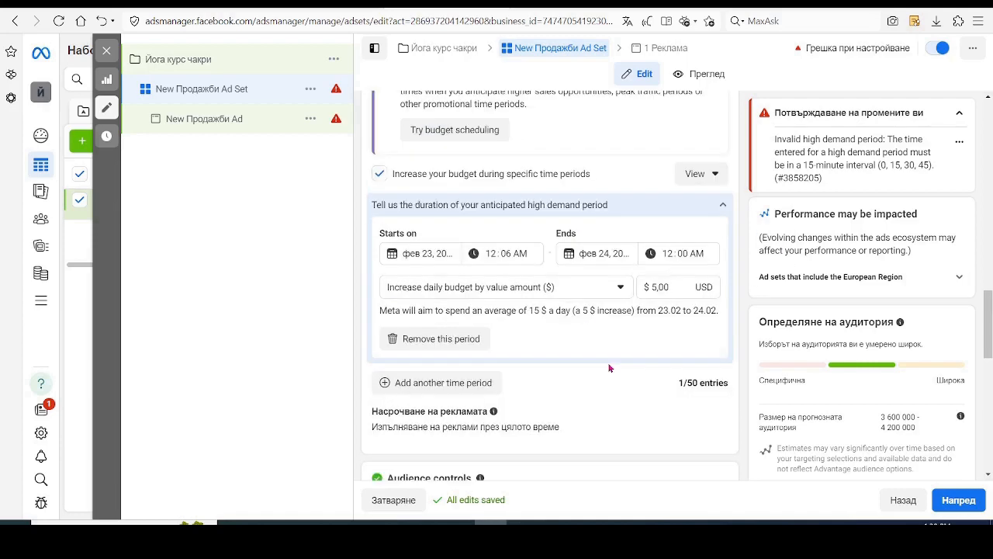
click(378, 174)
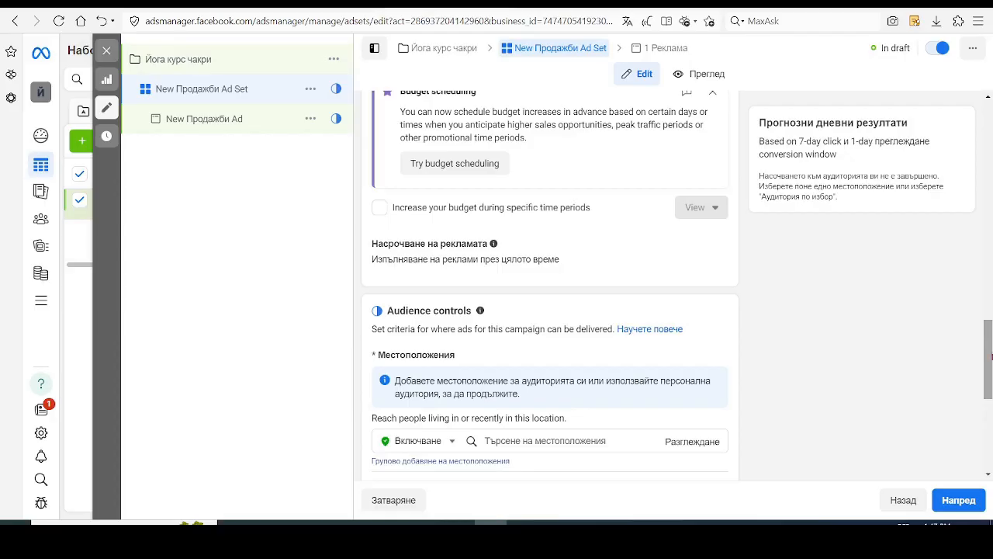
Try including the place НДК in the ad set's audience locations.
scroll(990, 355, down, 1)
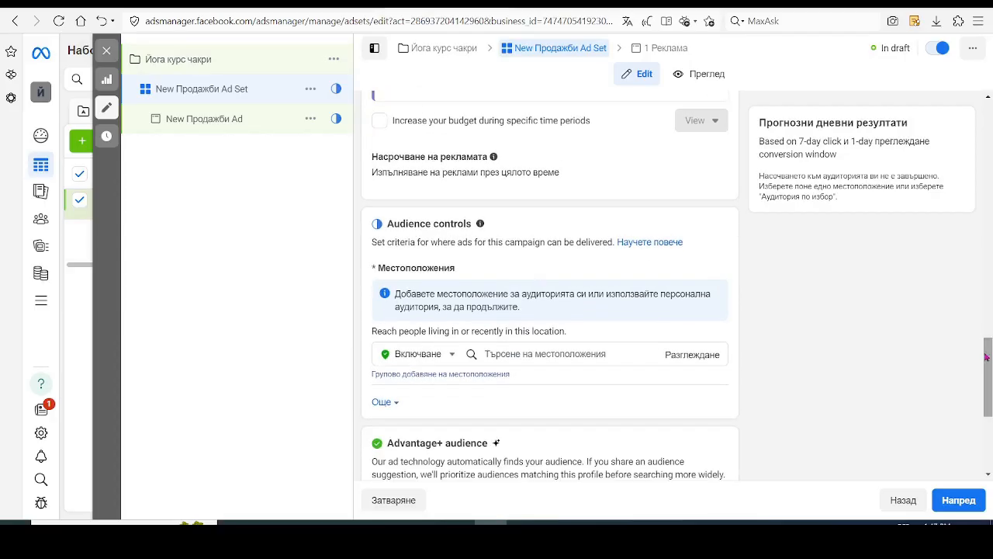
click(688, 355)
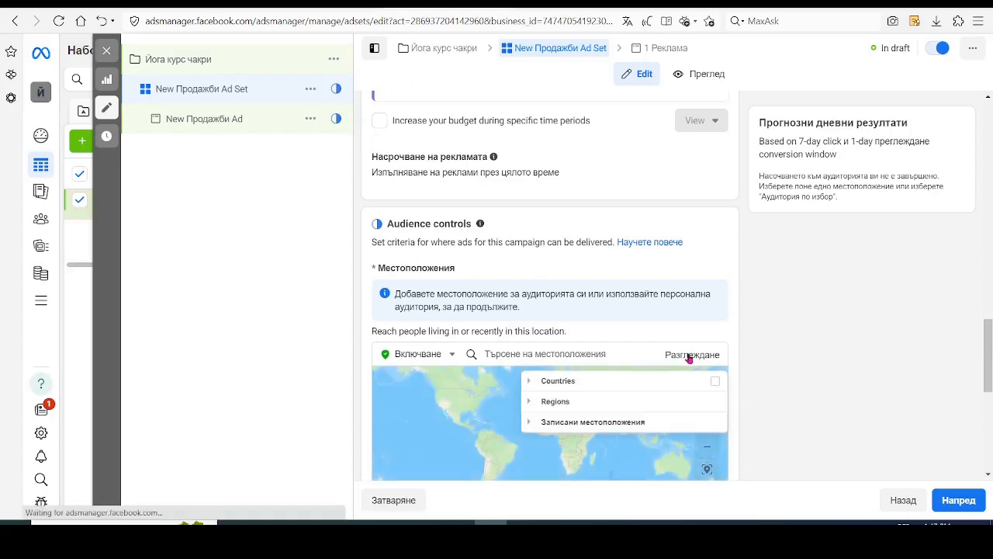
drag(988, 356, 987, 388)
click(893, 324)
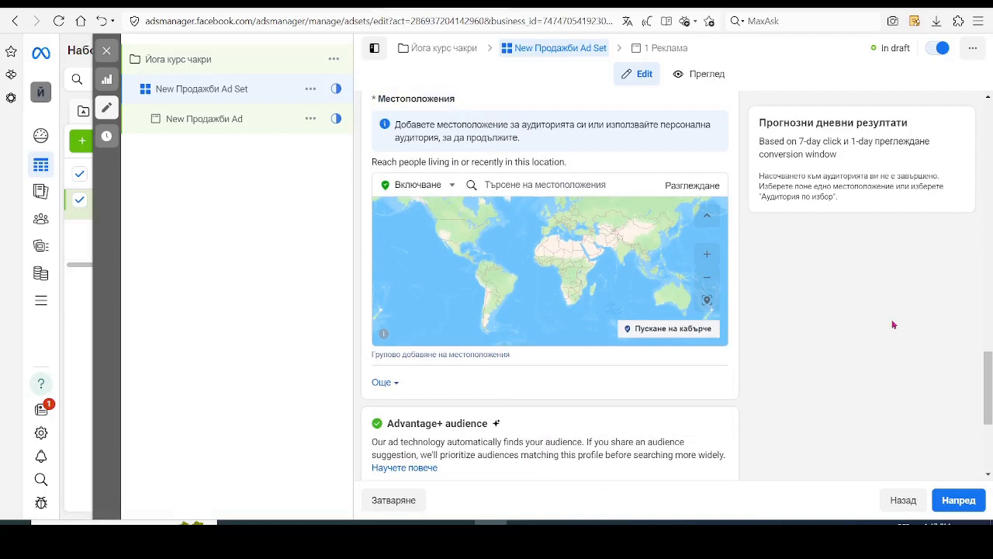
click(548, 188)
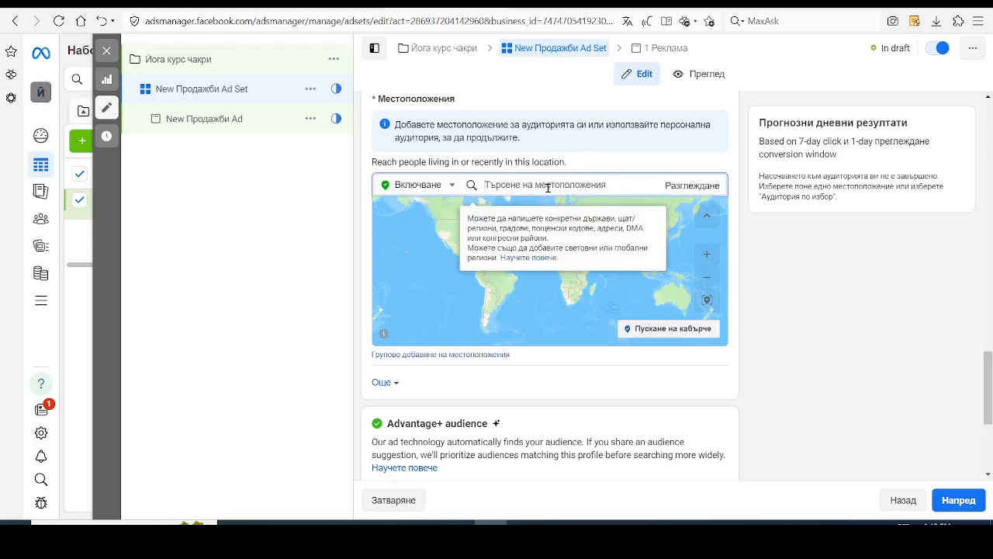
text(ндк)
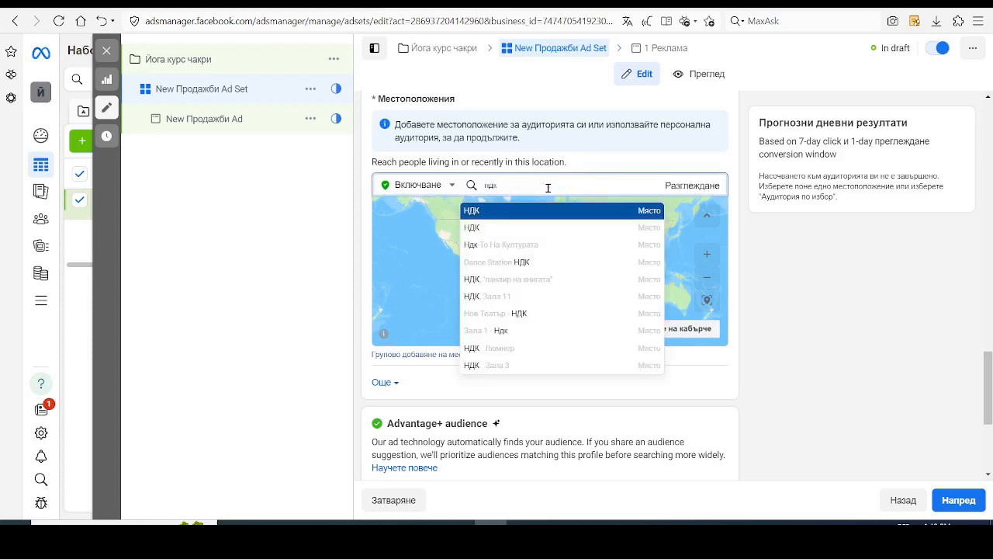
click(491, 229)
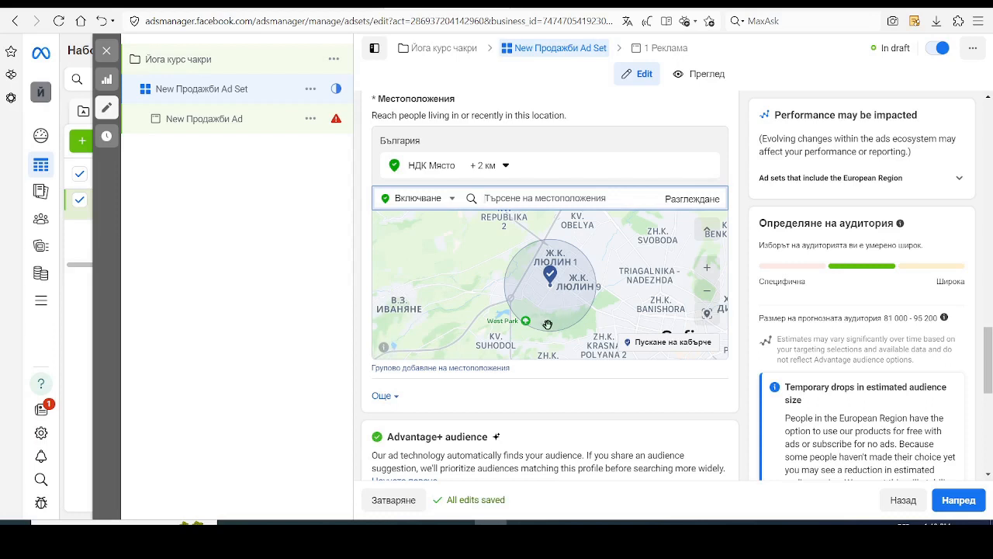
Try a 5 km radius around the НДК location and remove the location from the audience.
click(494, 167)
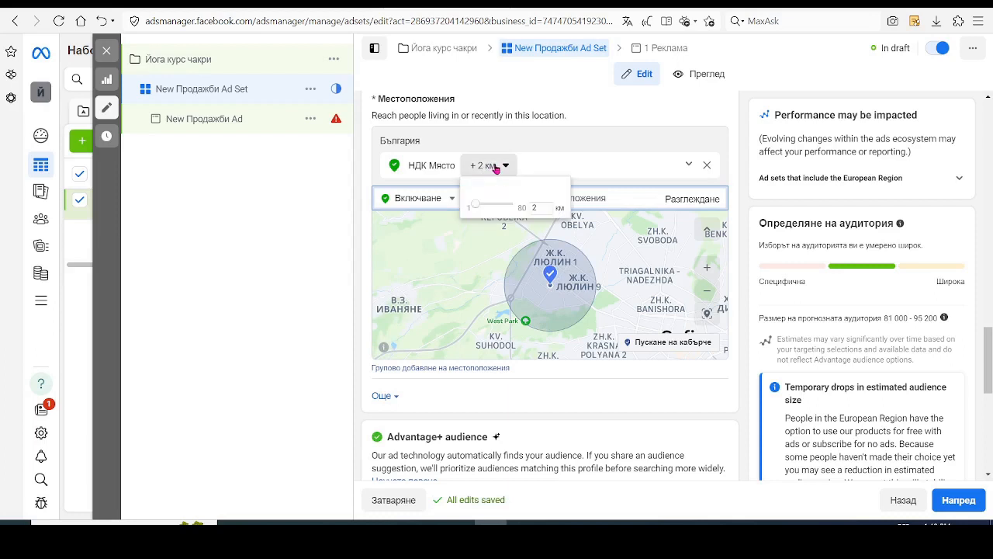
drag(477, 209, 484, 211)
click(478, 232)
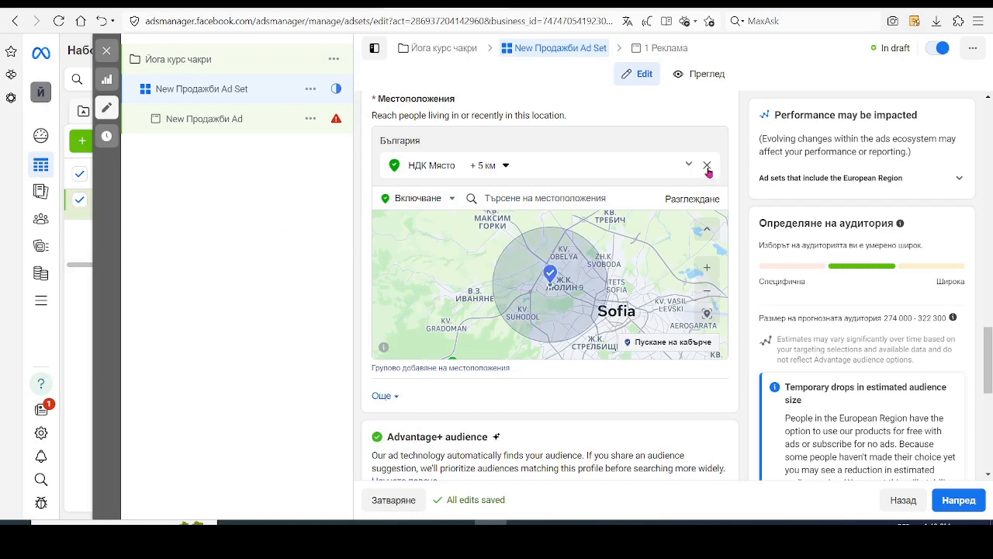
click(707, 170)
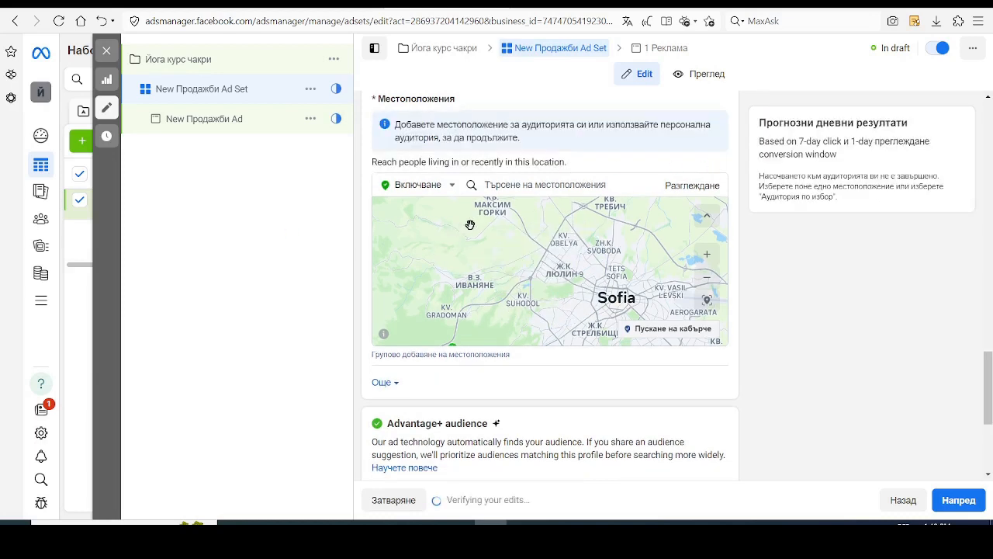
Include България as the ad set's audience location.
click(558, 186)
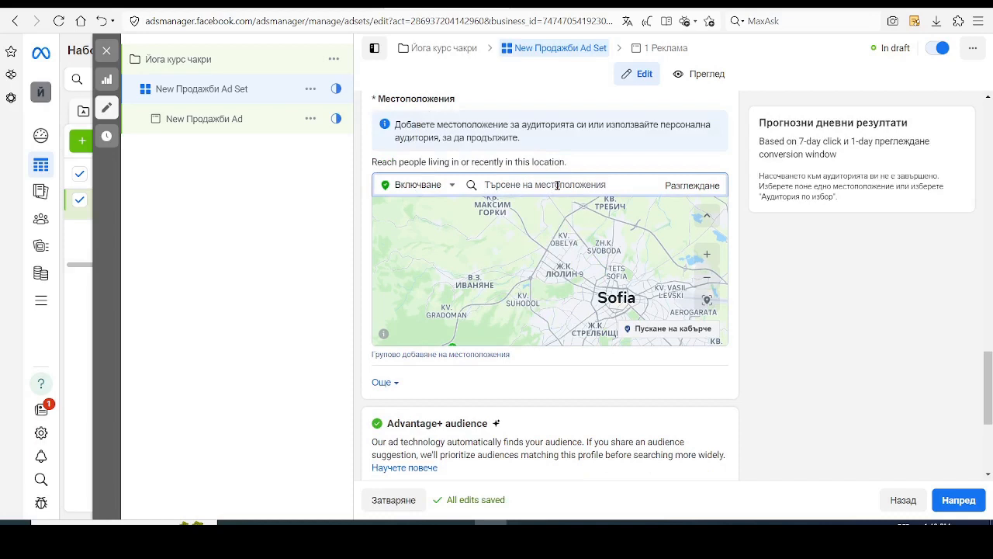
text(българия)
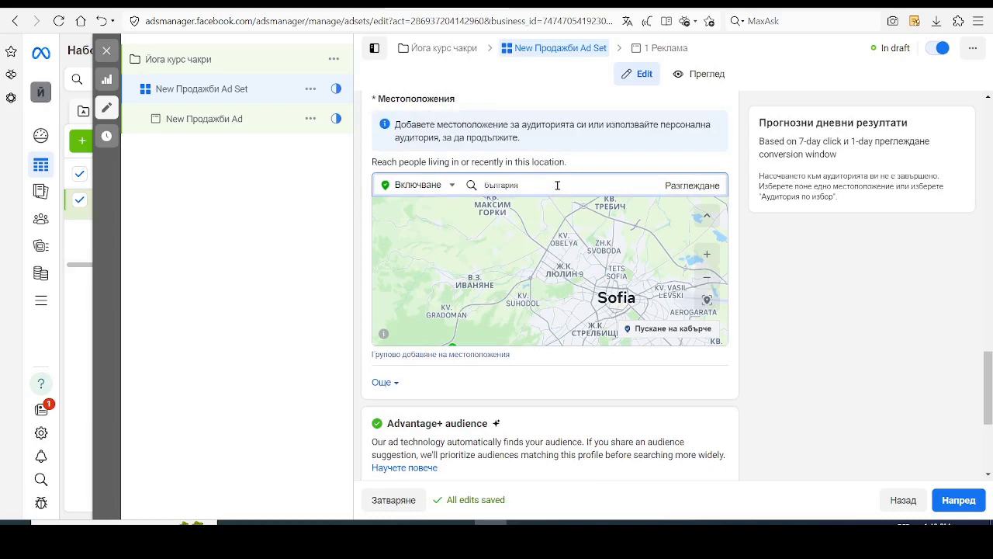
click(546, 211)
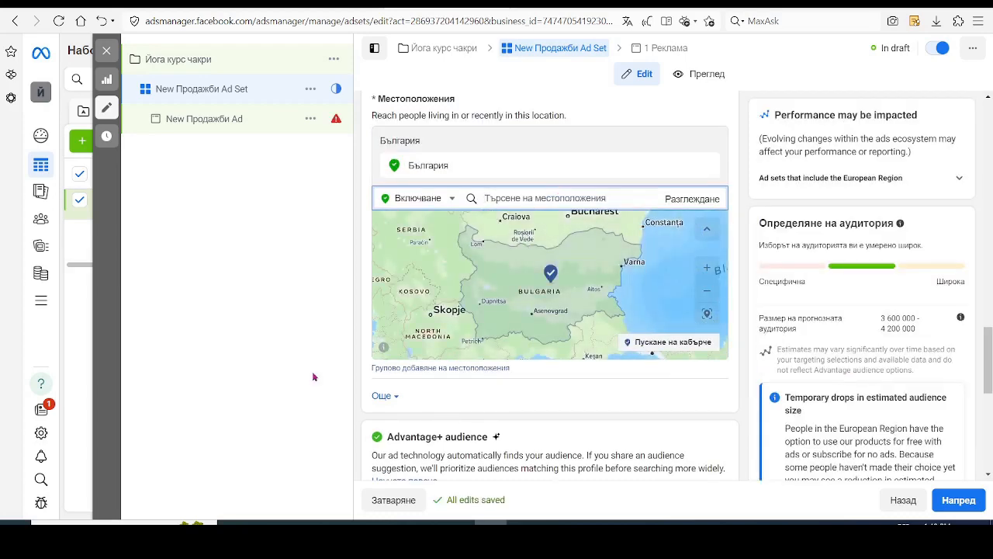
Expand the additional audience controls and set the minimum age to 25.
click(396, 397)
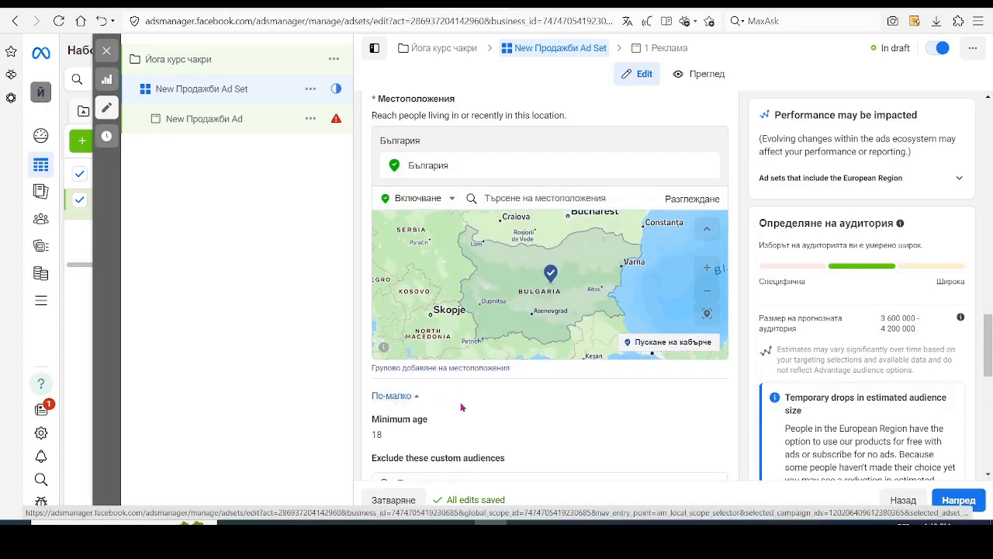
scroll(466, 406, down, 2)
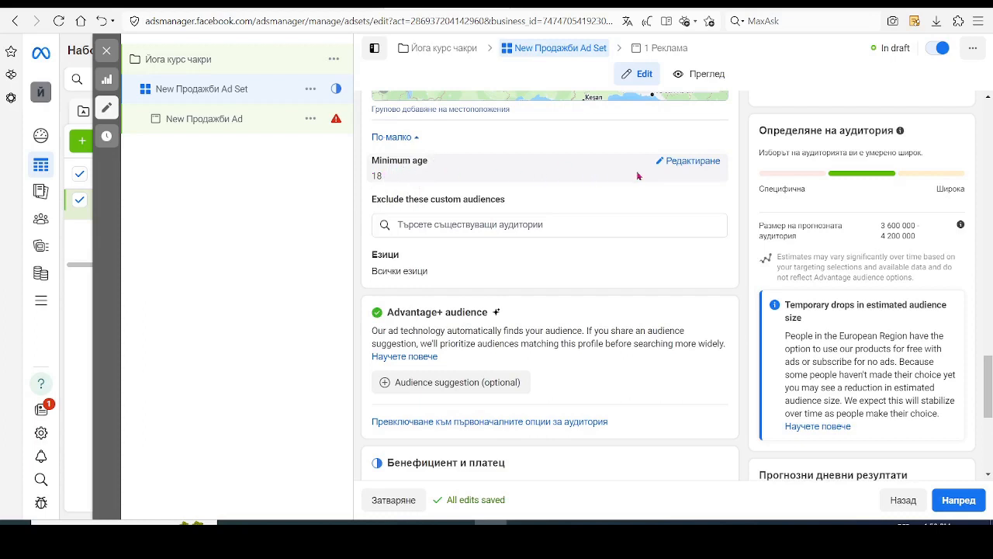
click(715, 166)
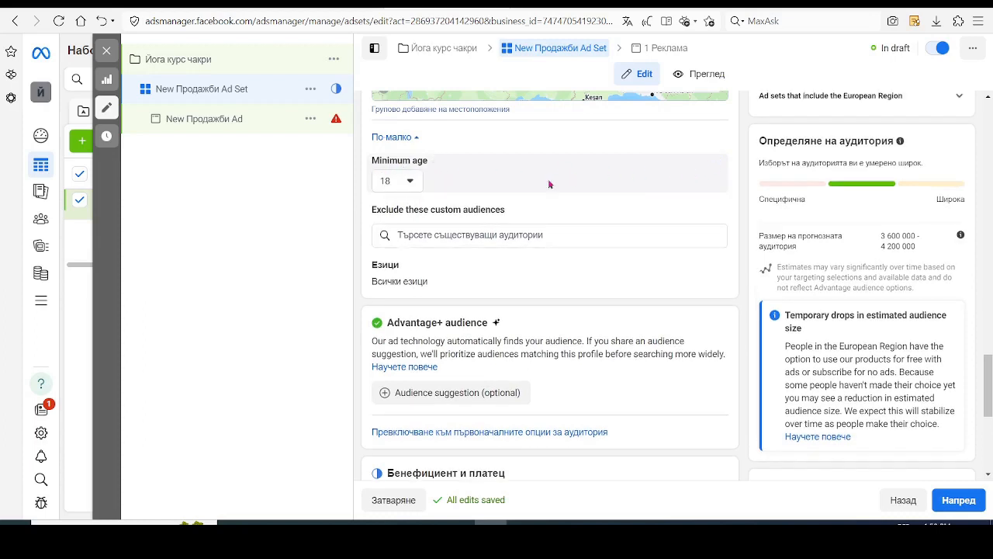
click(416, 182)
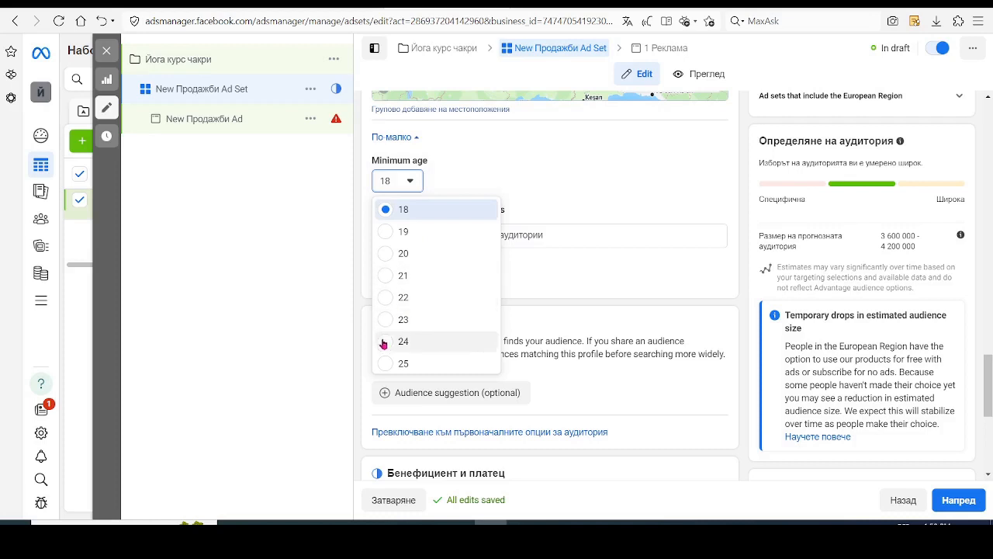
click(386, 365)
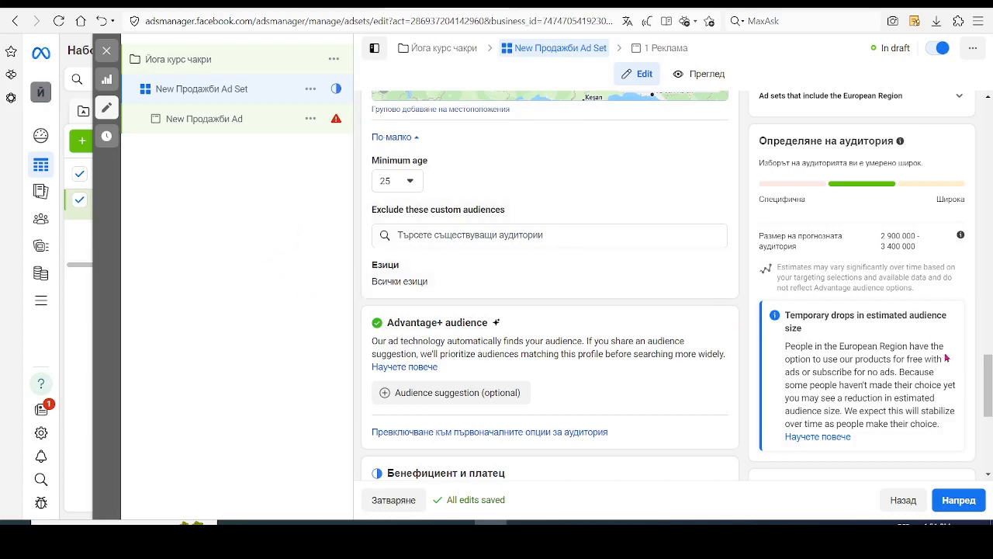
Review the ad set's location, excluded audiences, language, Advantage+ audience and beneficiary settings.
scroll(987, 372, up, 2)
scroll(989, 333, up, 1)
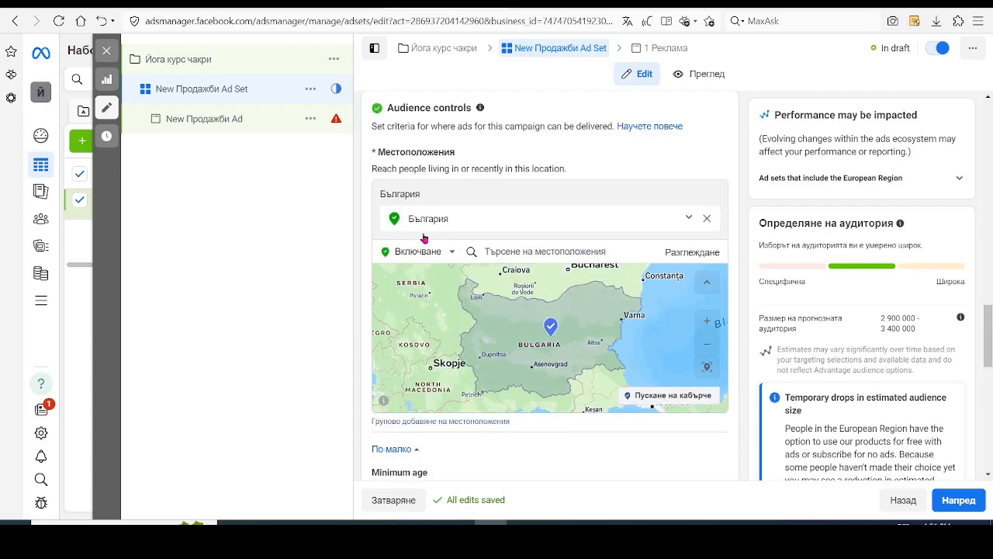
scroll(388, 300, down, 5)
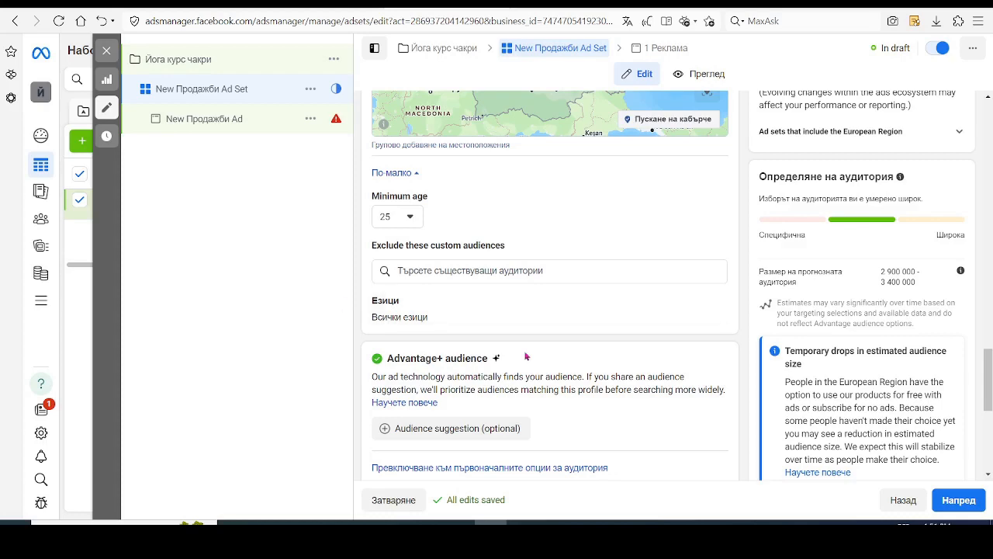
mouse_move(432, 317)
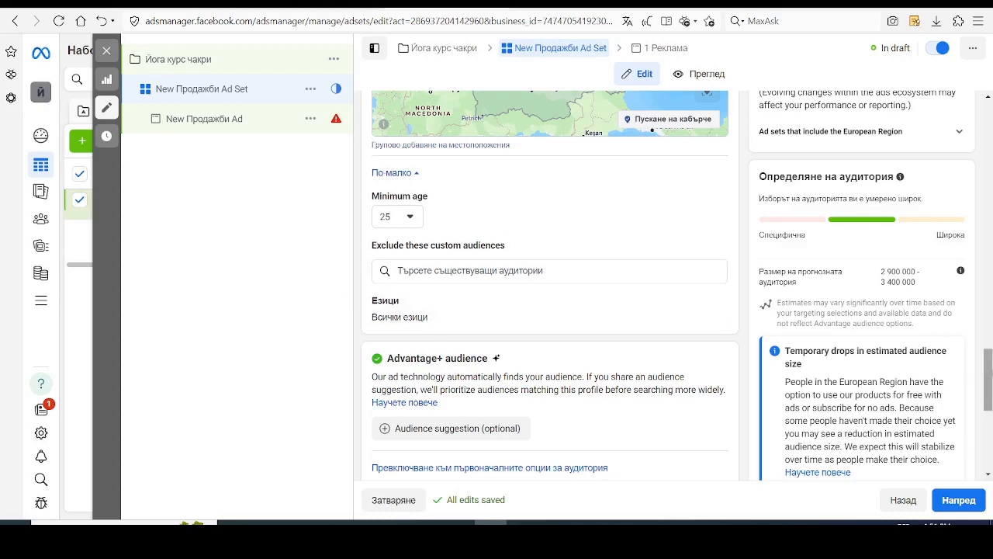
scroll(988, 380, down, 1)
scroll(853, 310, down, 2)
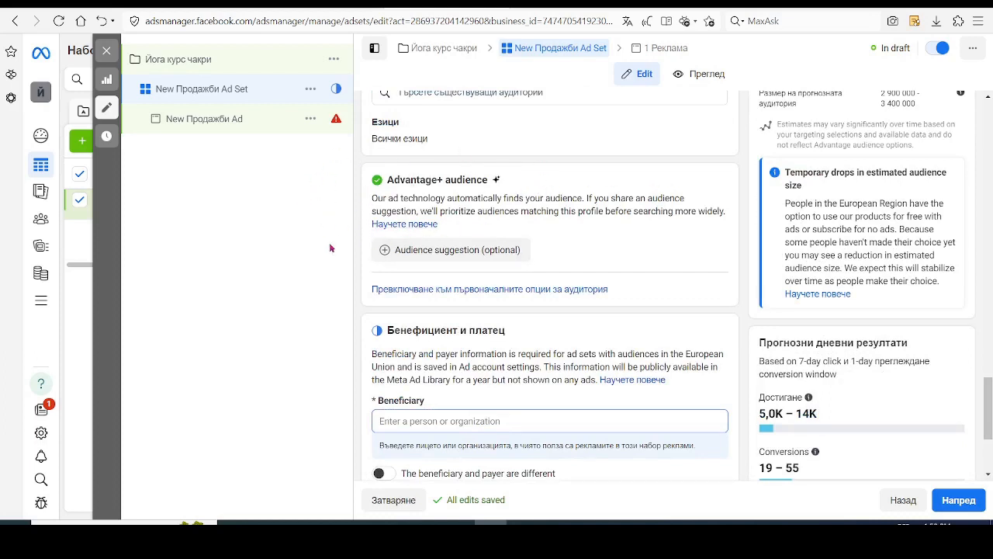
scroll(251, 365, up, 2)
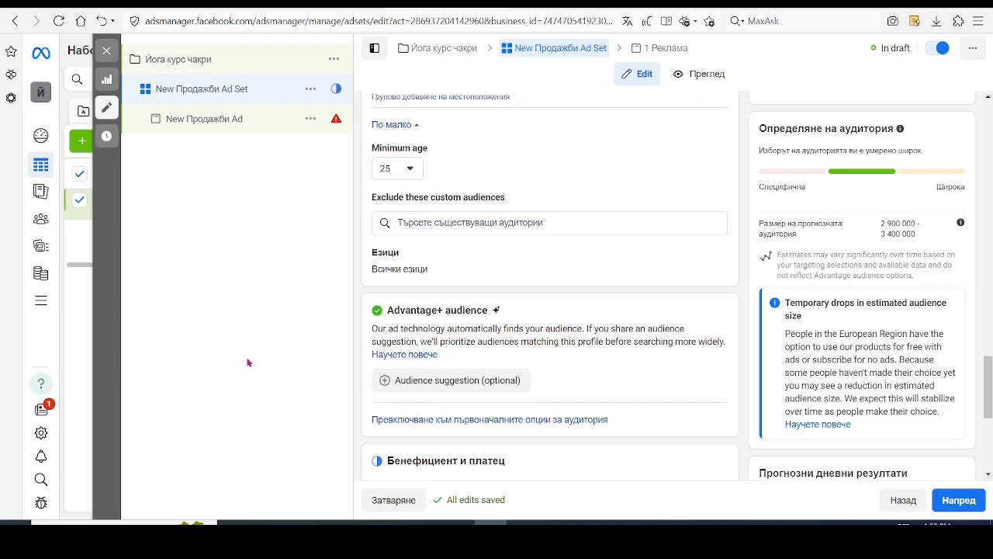
scroll(249, 363, down, 2)
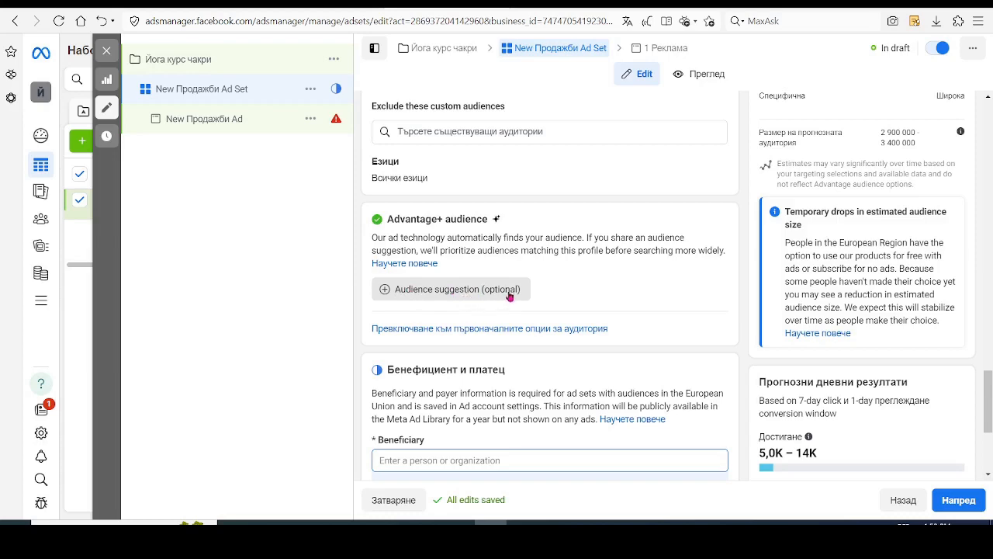
Add an Advantage+ audience suggestion, open its age range for editing and set the gender to Жени.
mouse_move(439, 298)
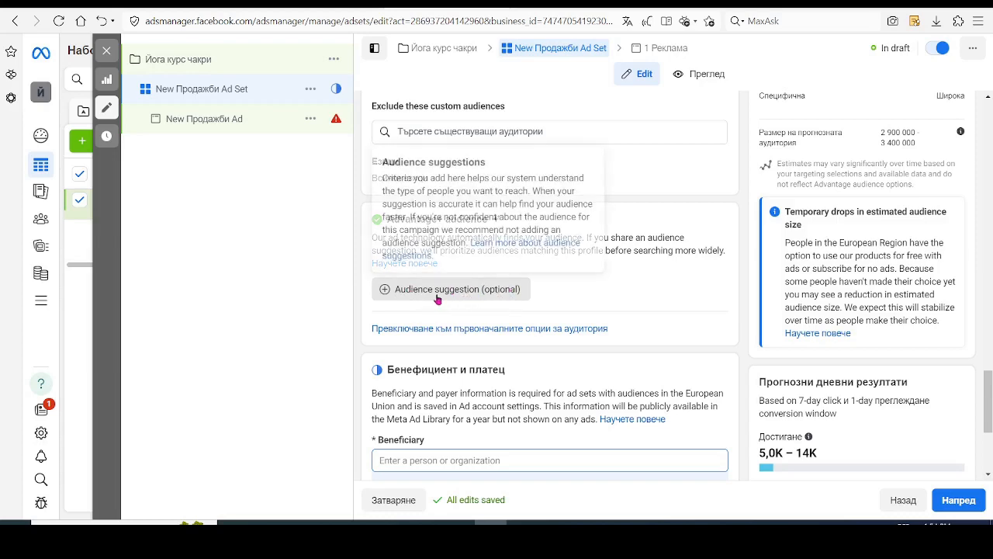
click(440, 293)
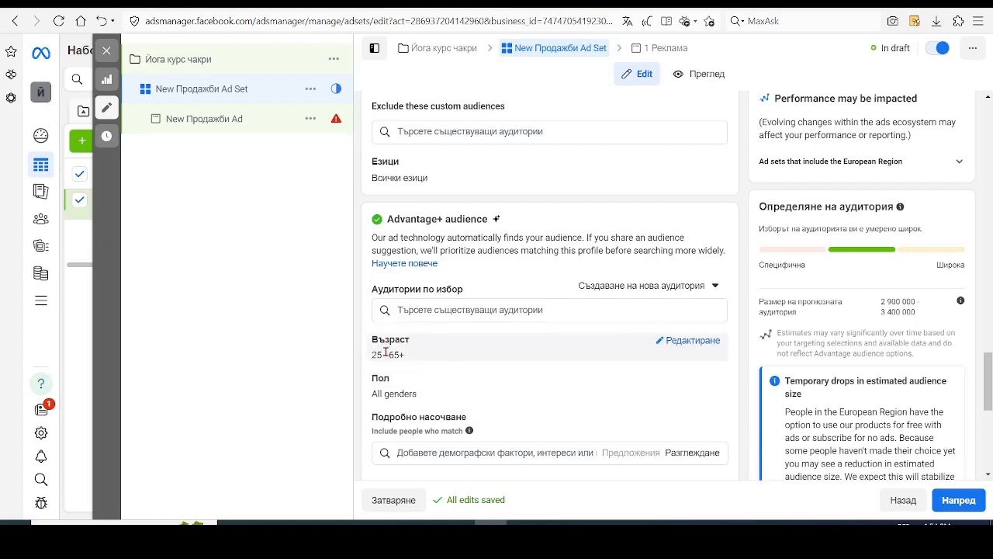
click(706, 345)
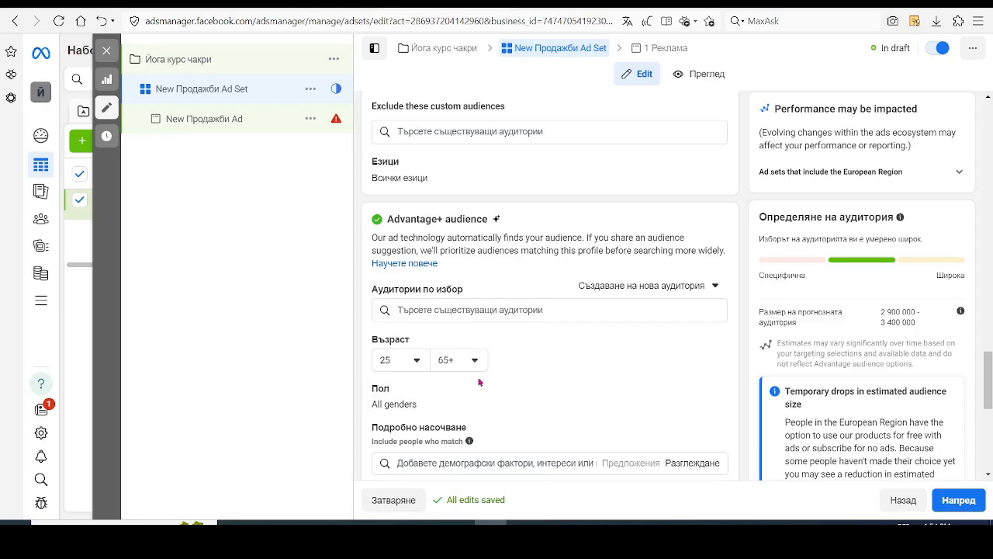
scroll(389, 214, down, 3)
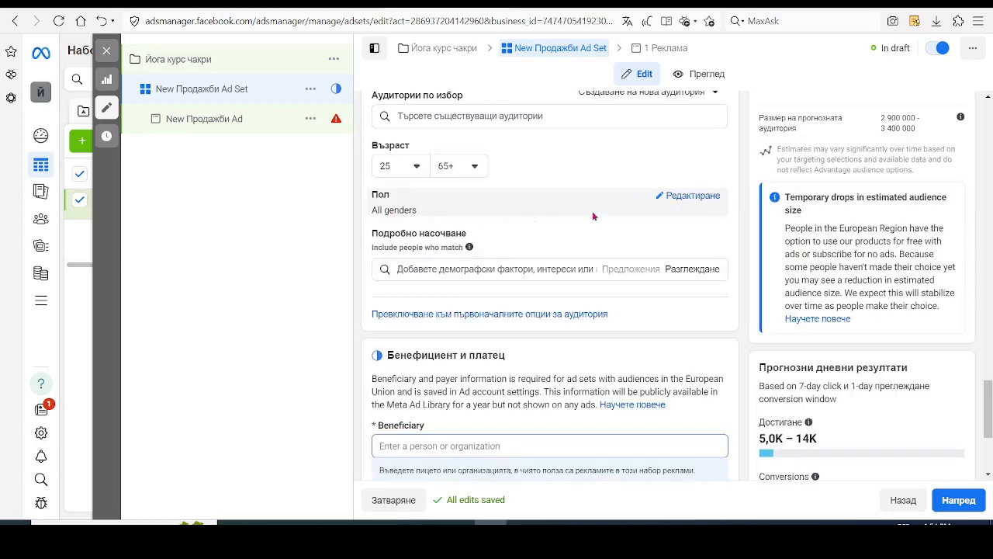
click(681, 196)
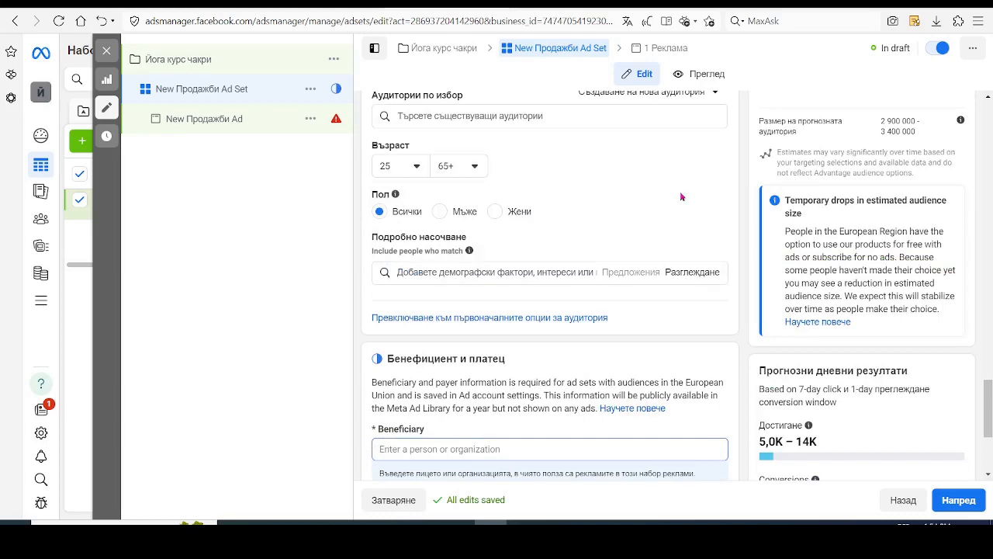
click(494, 212)
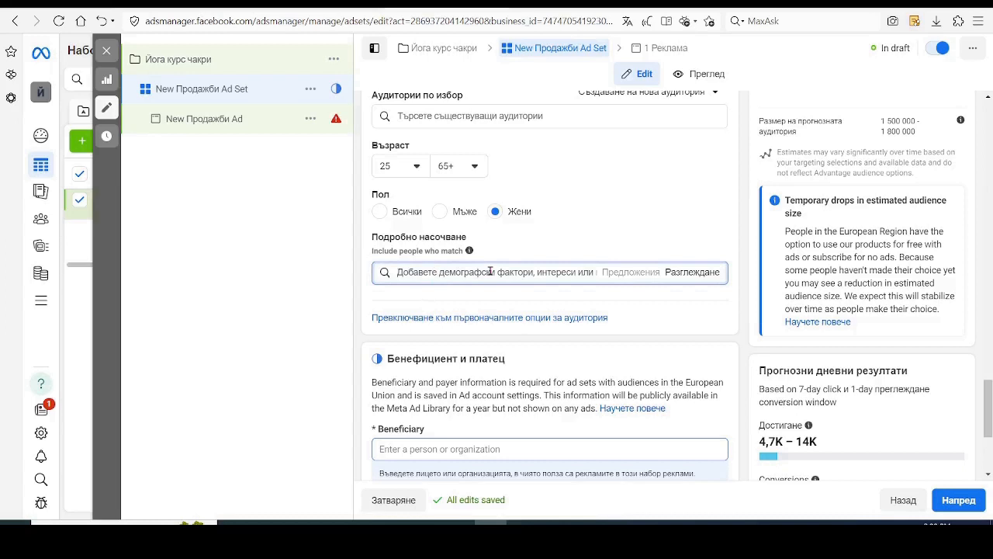
Search the detailed targeting for yoga and add the interest Yoga (fitness).
text(yoga)
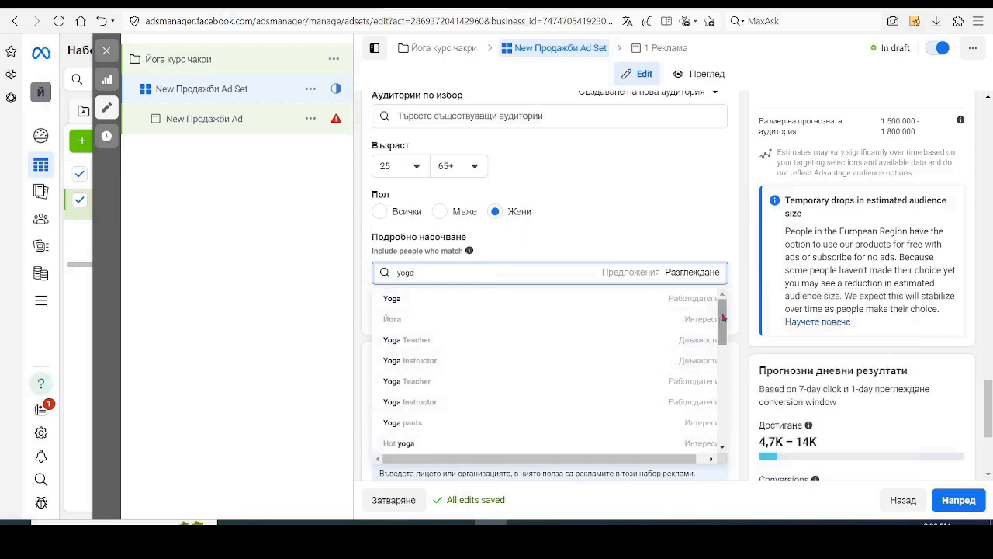
mouse_move(501, 326)
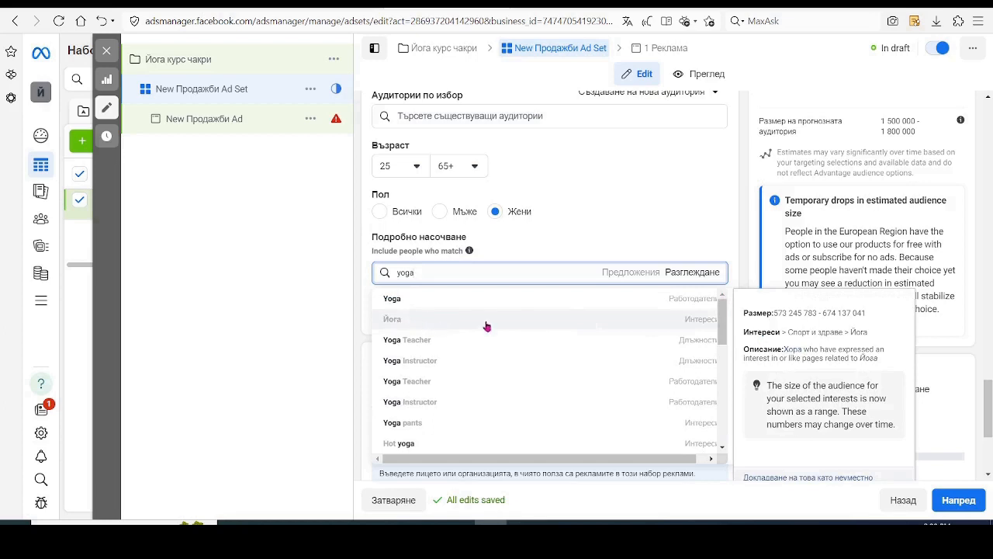
click(397, 324)
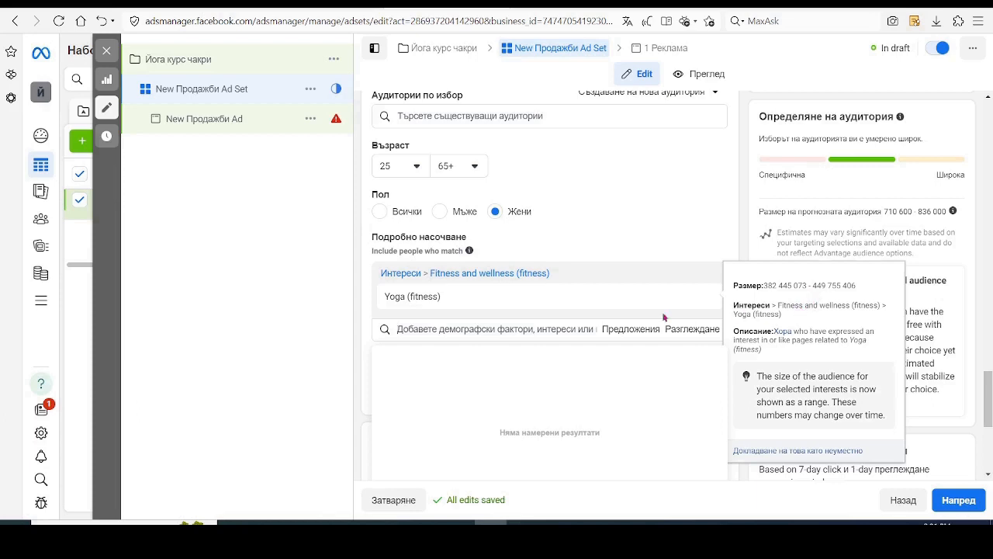
click(364, 295)
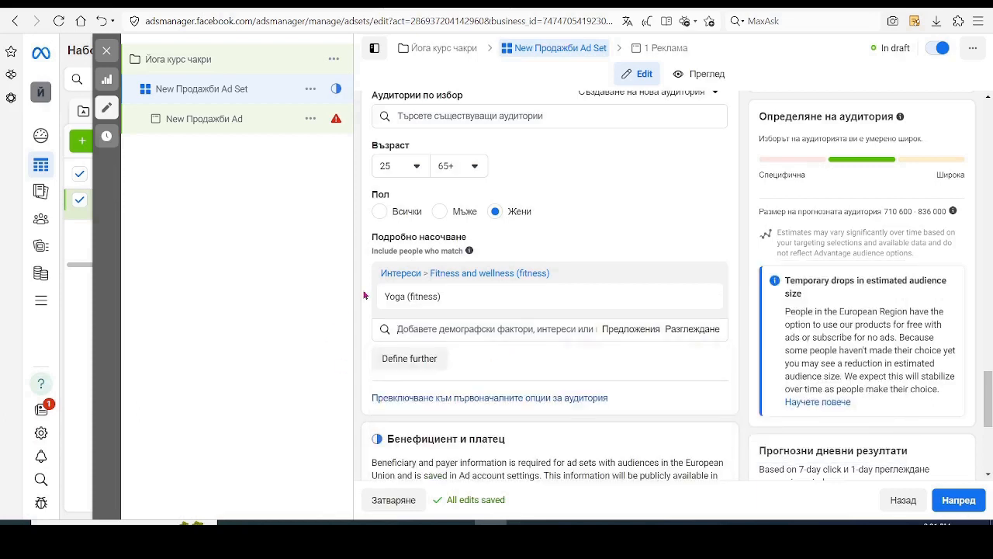
Examine the detailed targeting suggestions and the demographic categories, including Финансово and Житейски събития.
click(631, 329)
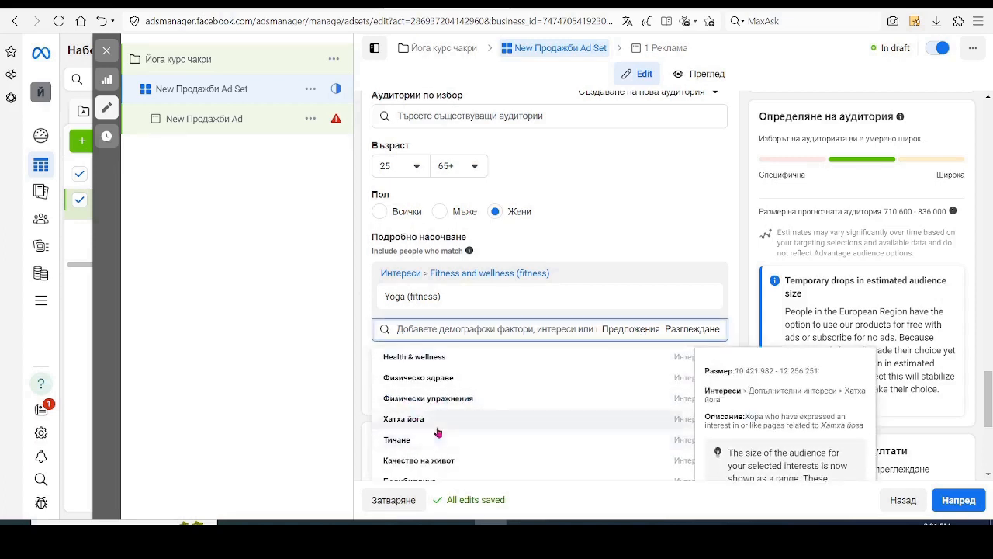
scroll(439, 432, down, 1)
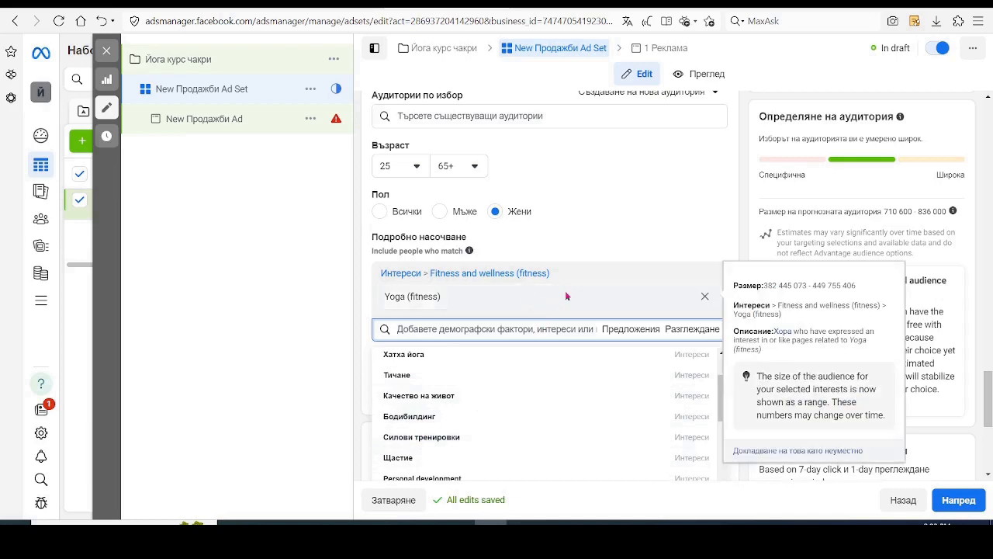
click(691, 333)
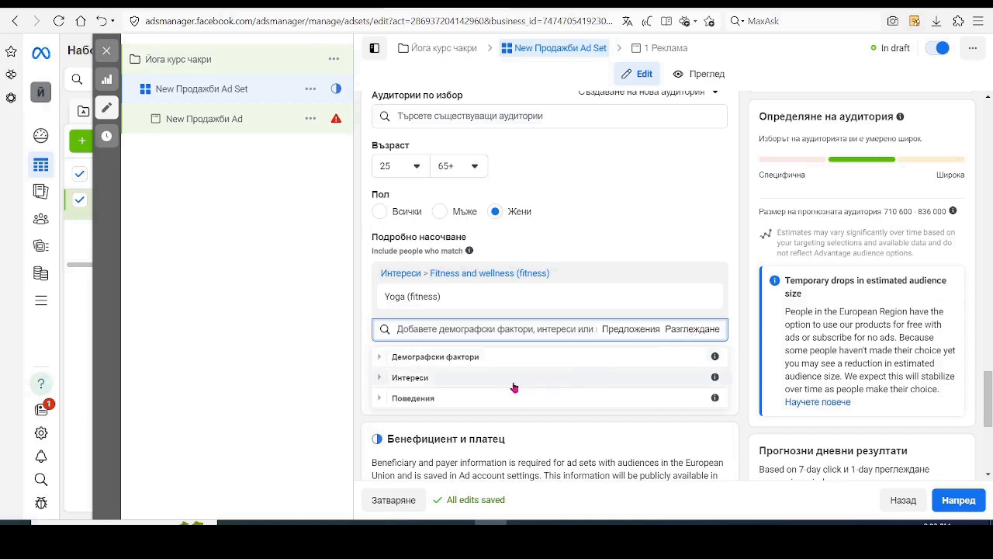
click(479, 364)
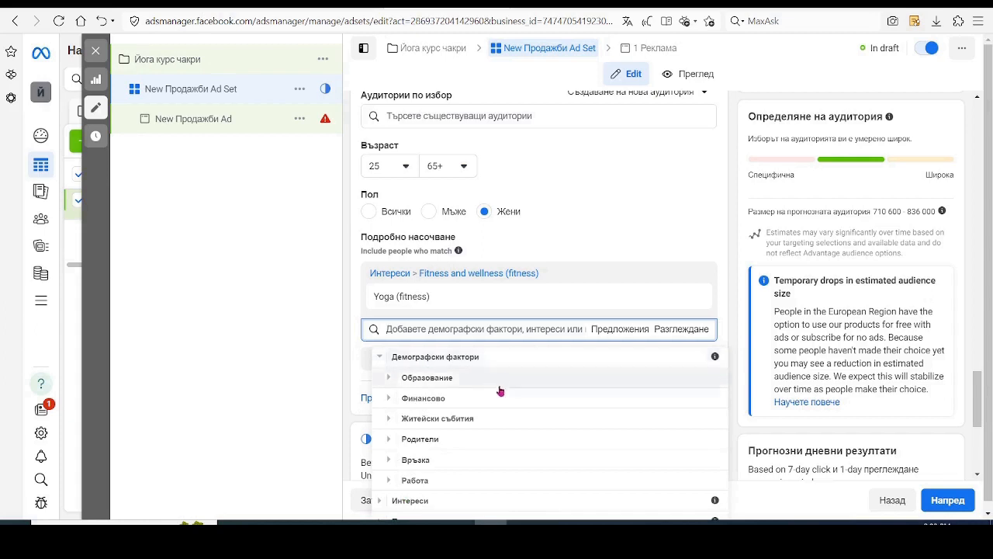
scroll(466, 401, down, 1)
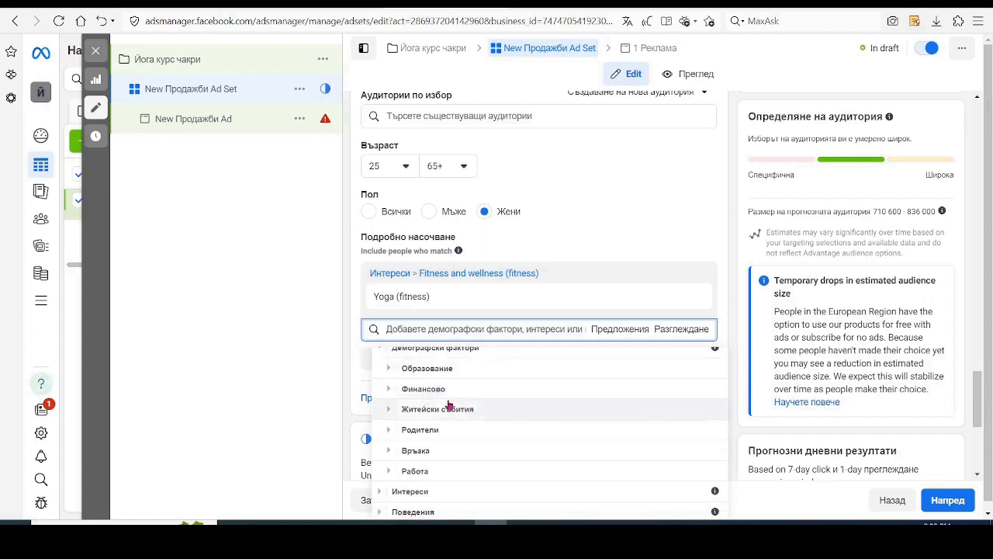
click(435, 392)
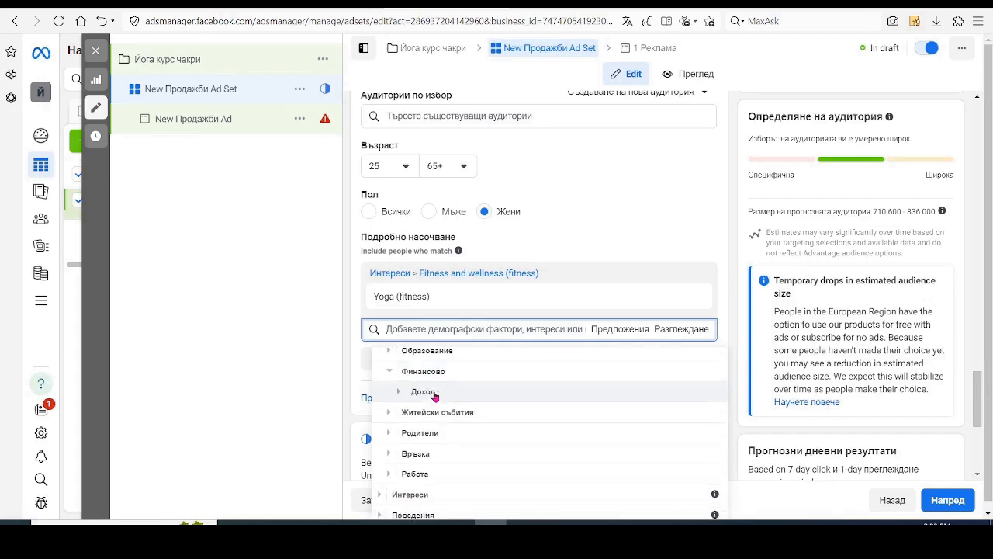
scroll(497, 423, down, 1)
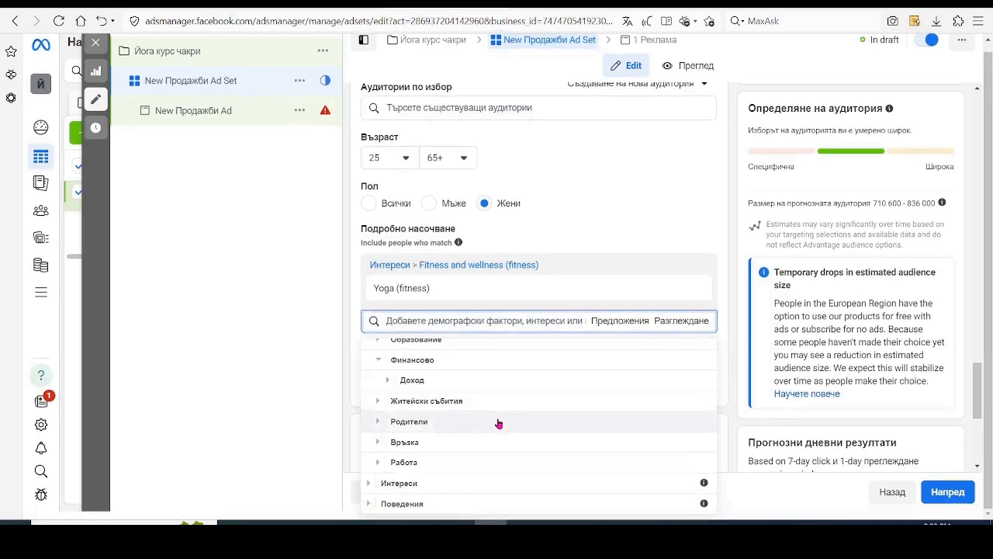
click(468, 404)
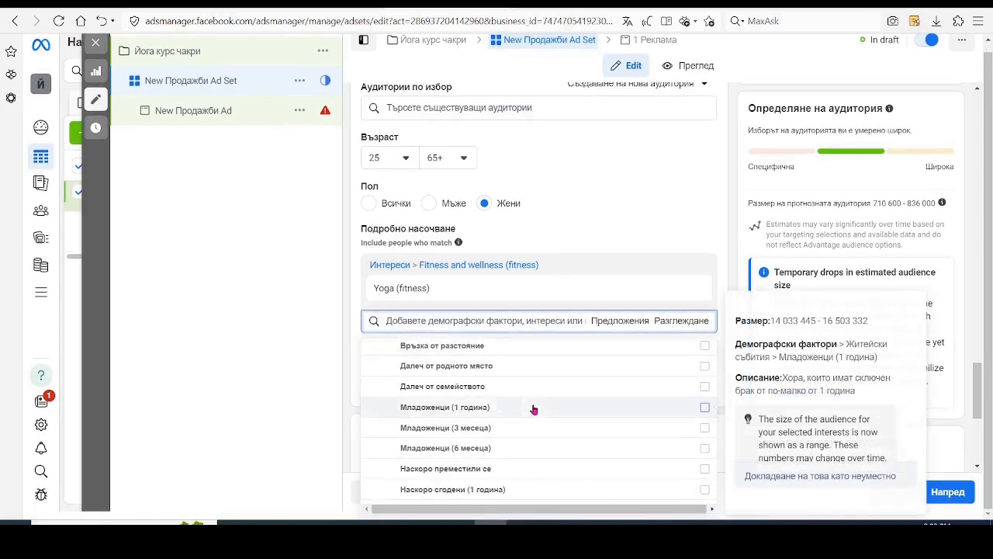
scroll(535, 410, down, 3)
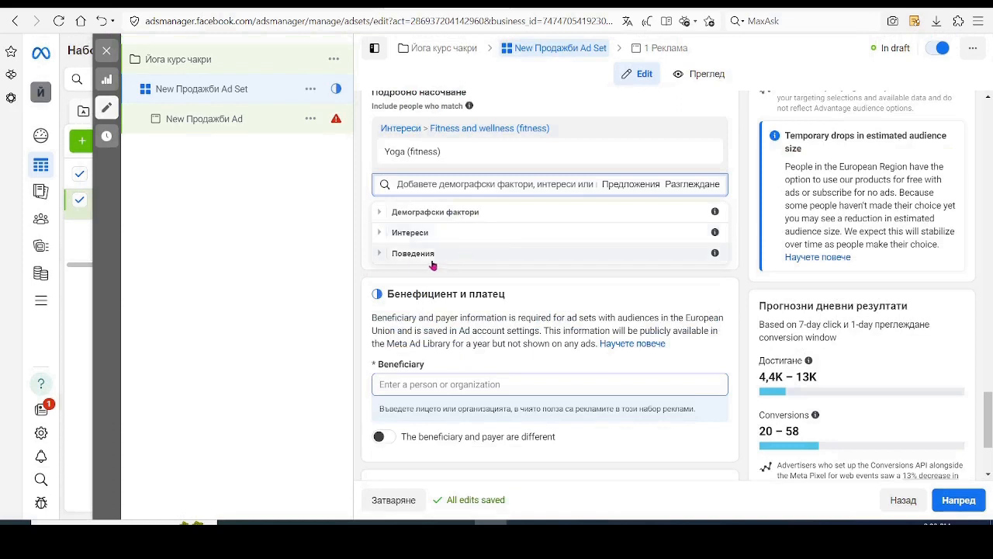
Examine the Поведения targeting categories, including Пътуване, Purchase behavior and Expats, and close the list without selecting any.
click(414, 255)
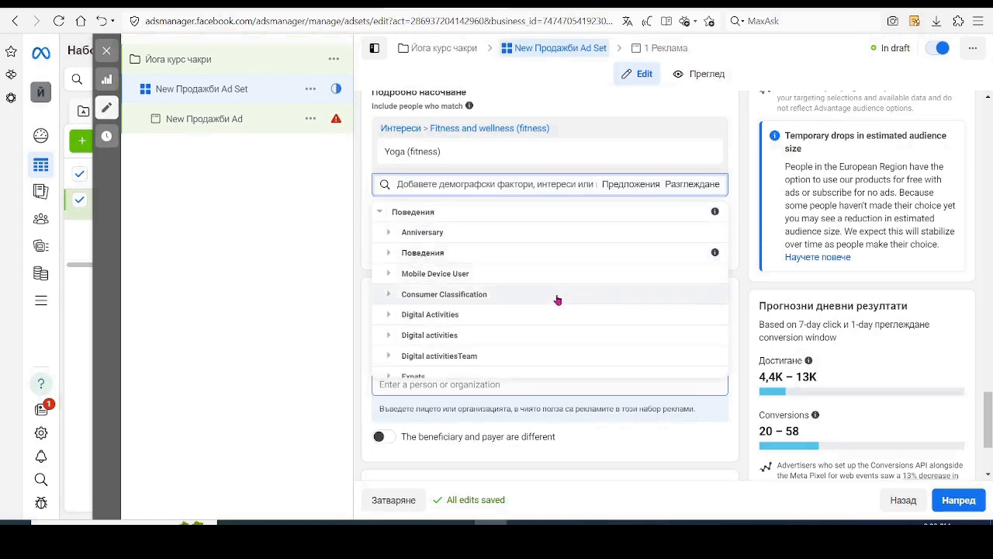
scroll(504, 326, down, 3)
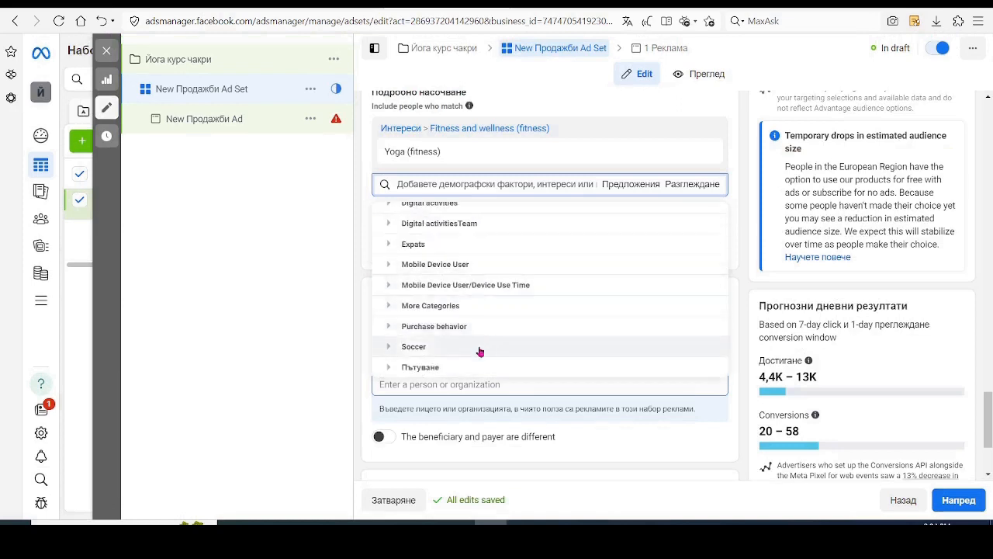
click(417, 369)
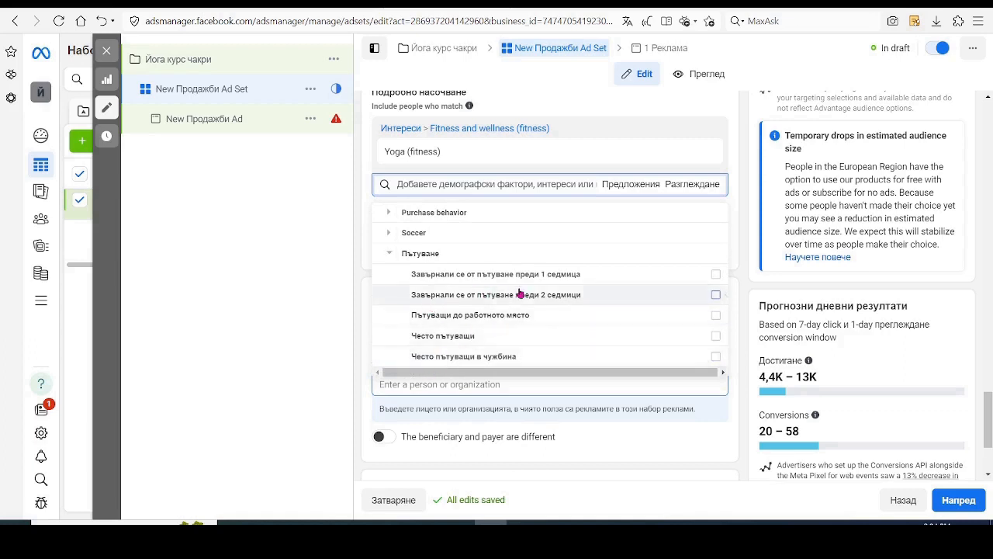
scroll(487, 295, up, 1)
scroll(490, 301, down, 1)
mouse_move(490, 301)
scroll(496, 298, up, 2)
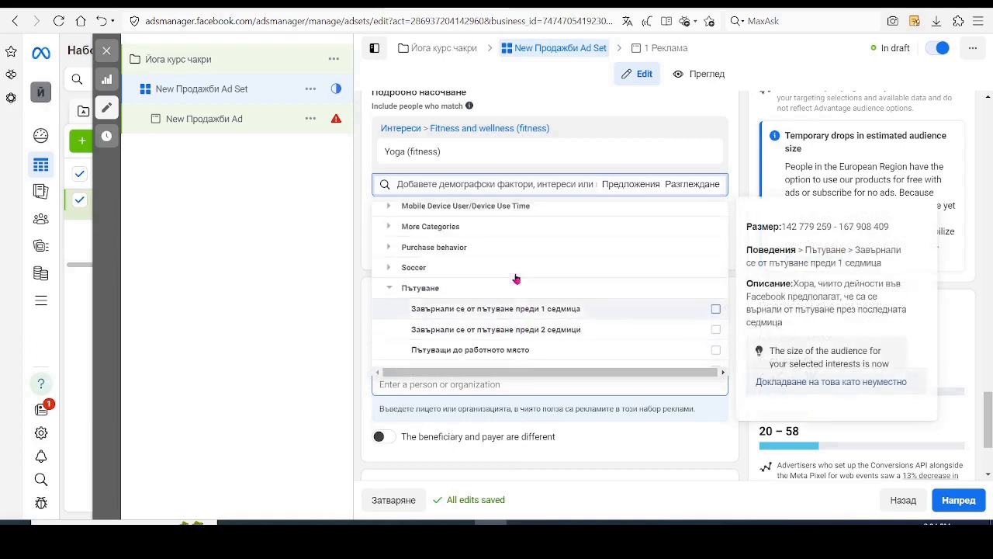
click(443, 284)
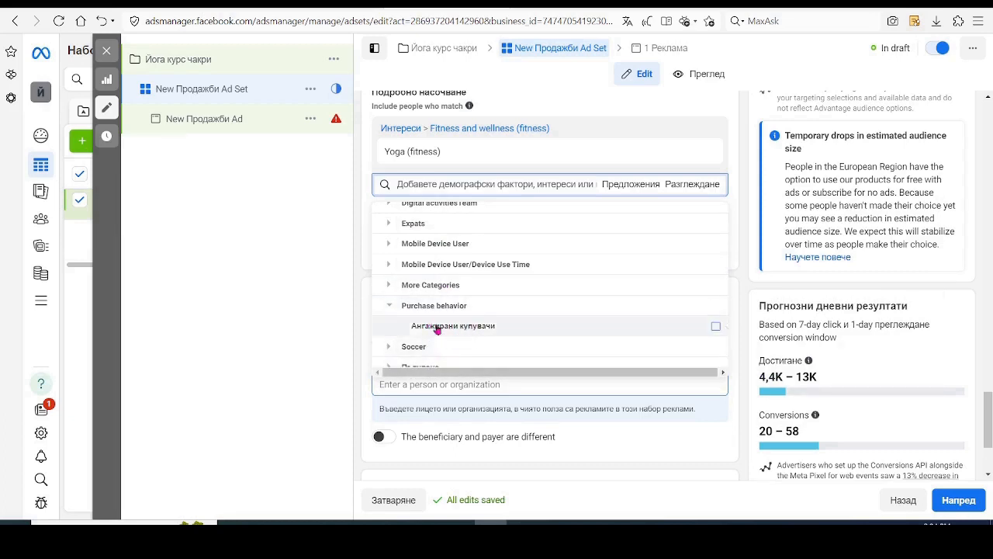
scroll(486, 319, up, 3)
click(491, 321)
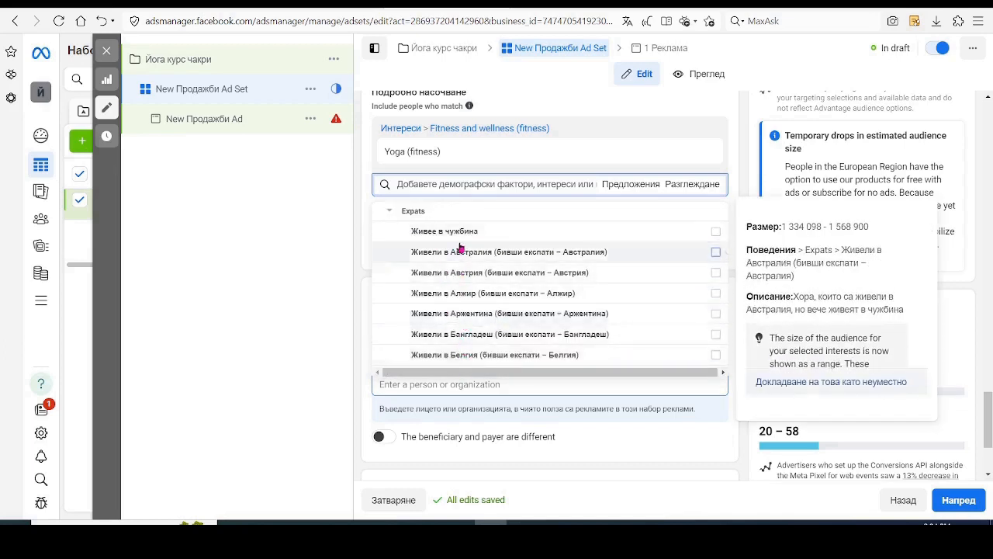
click(362, 270)
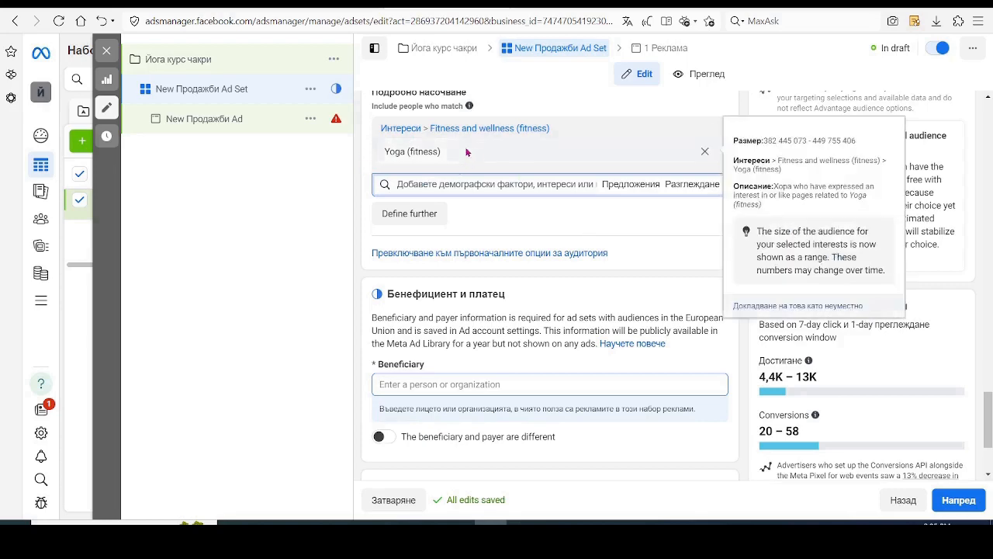
Set the ad set's beneficiary to Йога и Баланс ЕООД.
mouse_move(459, 156)
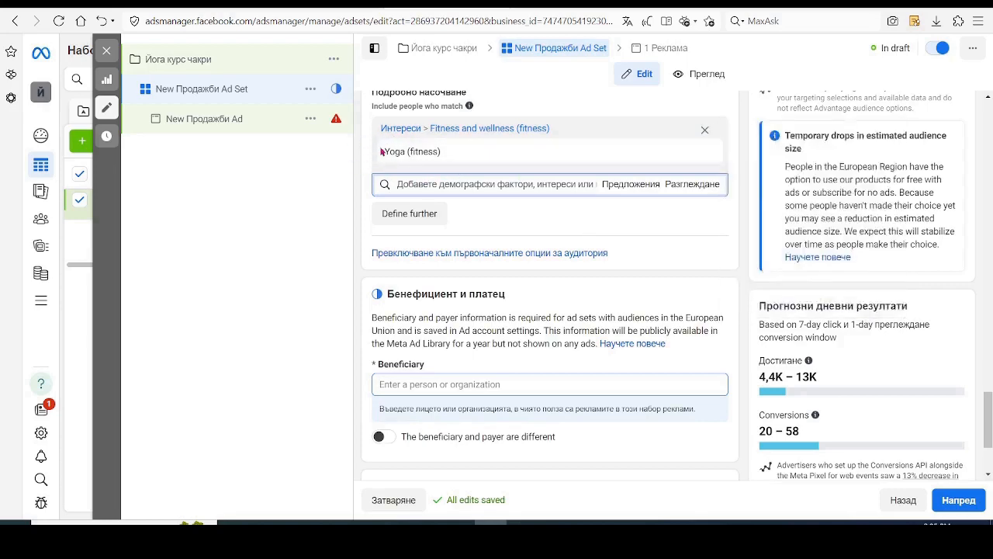
scroll(364, 203, down, 1)
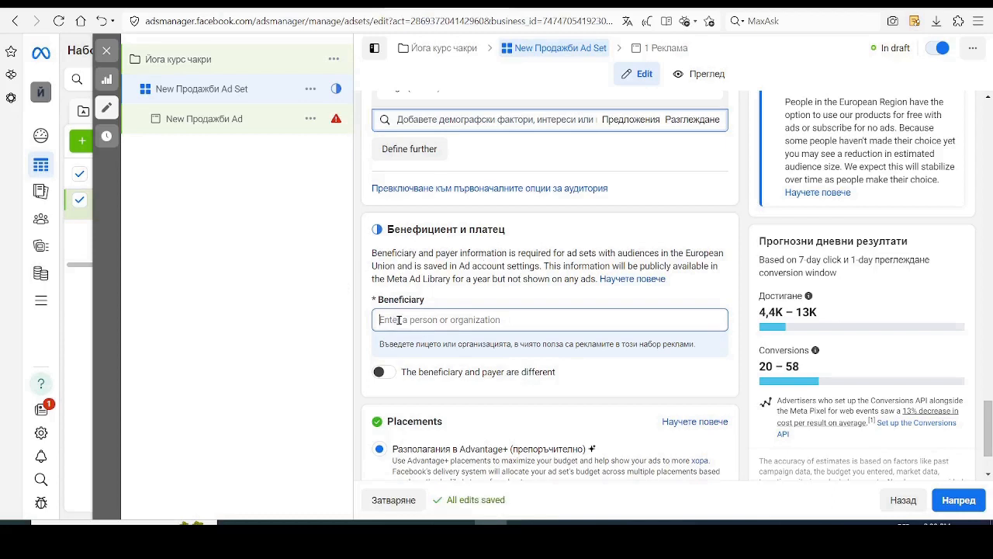
text(Йога и Баланс ЕООД)
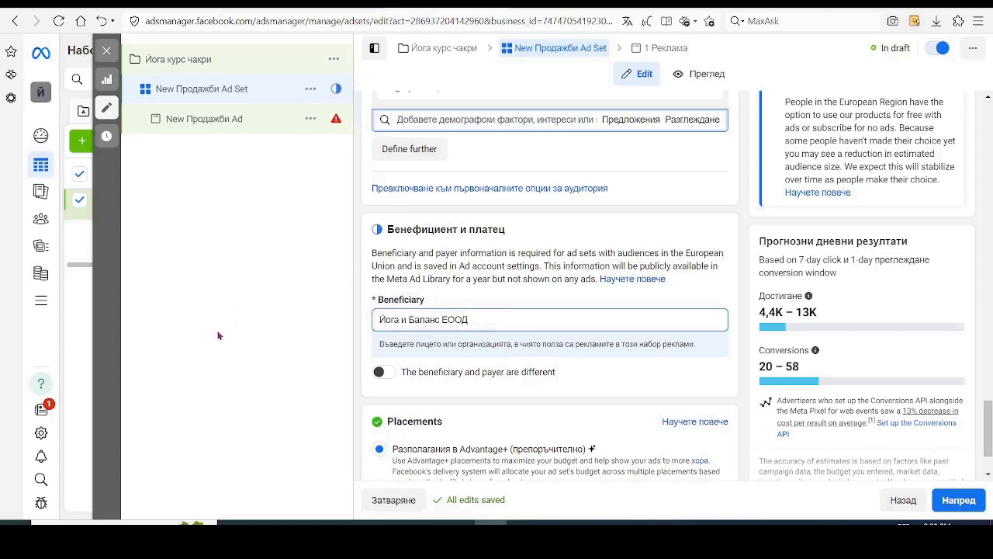
click(263, 276)
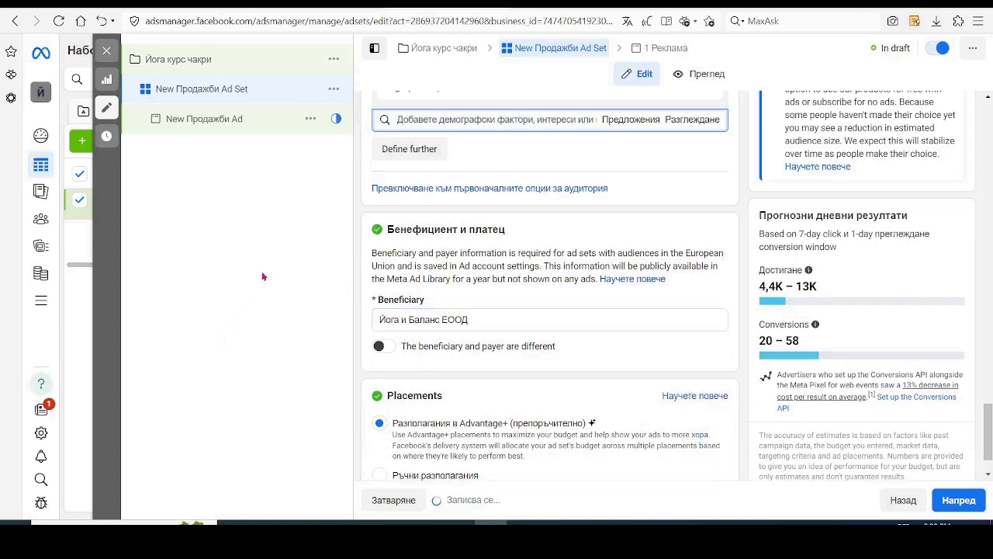
Switch the ad set's placements to Ръчни разполагания and review the device and platform options.
scroll(380, 353, down, 1)
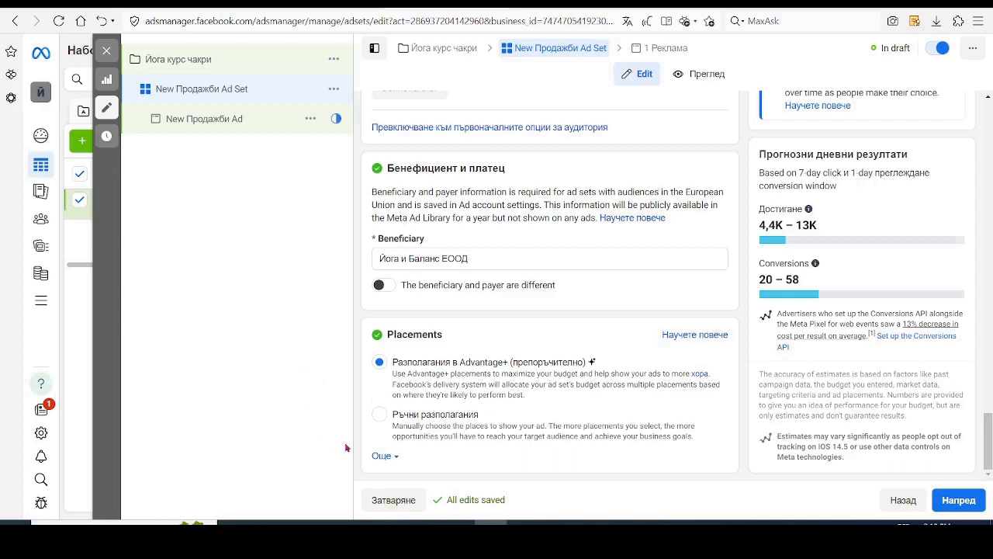
click(380, 416)
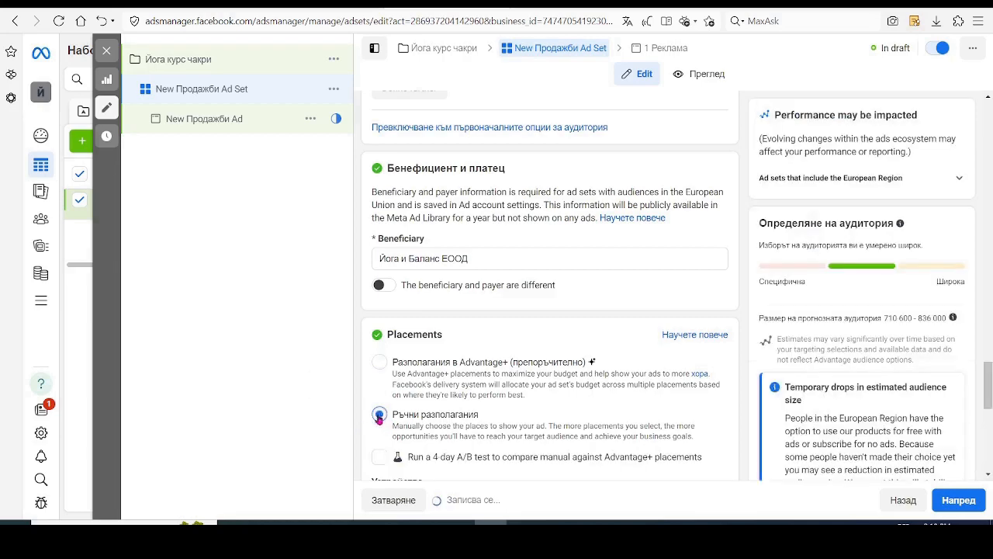
scroll(698, 403, down, 4)
mouse_move(408, 222)
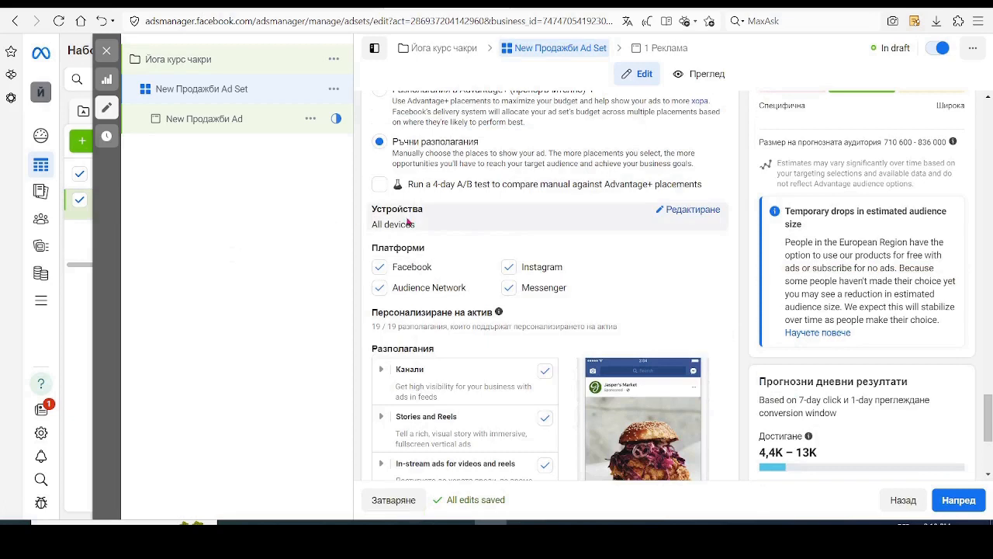
click(681, 211)
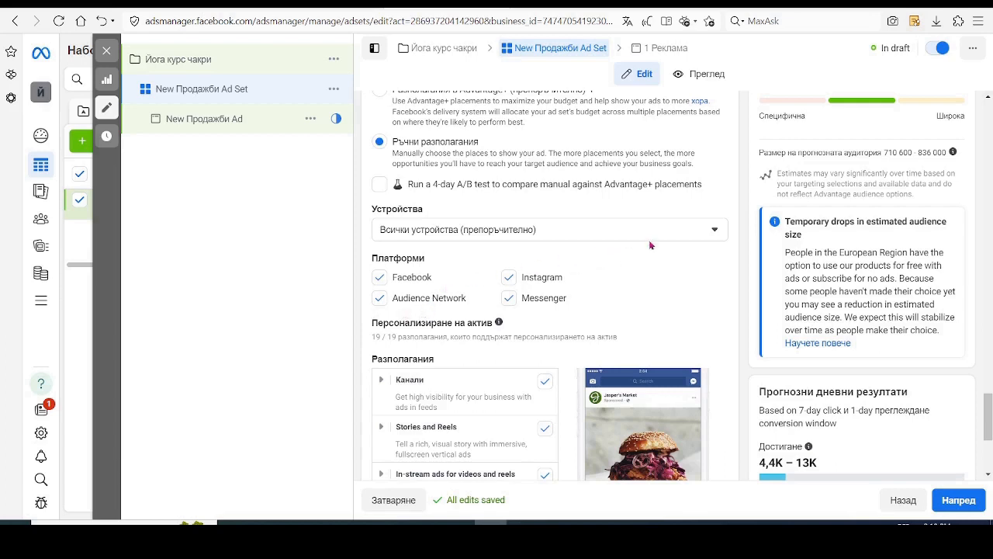
click(712, 231)
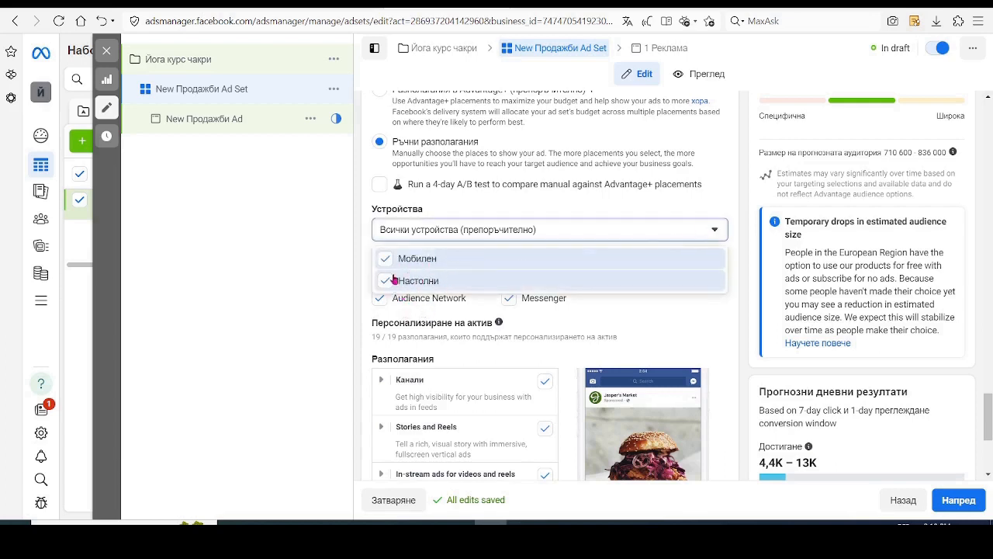
click(359, 231)
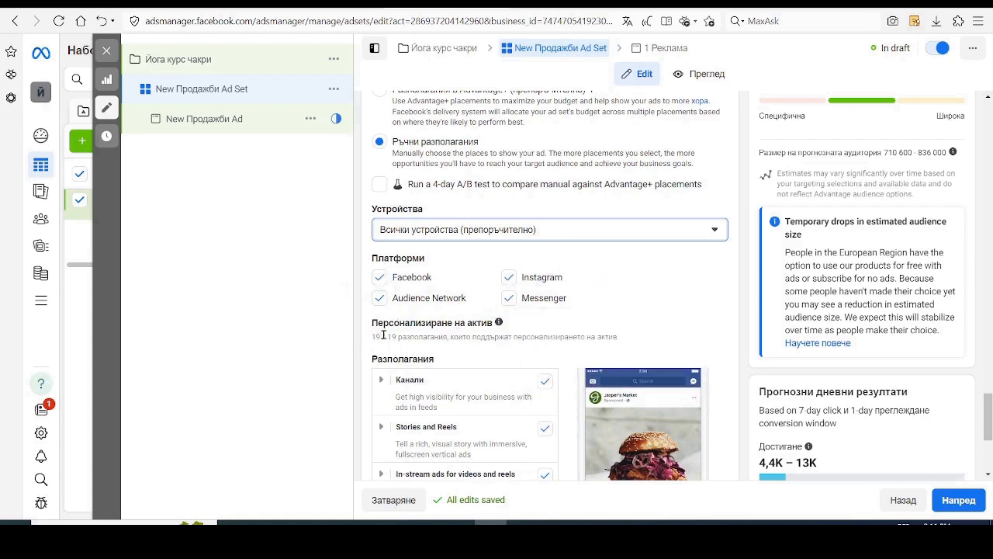
scroll(365, 330, up, 1)
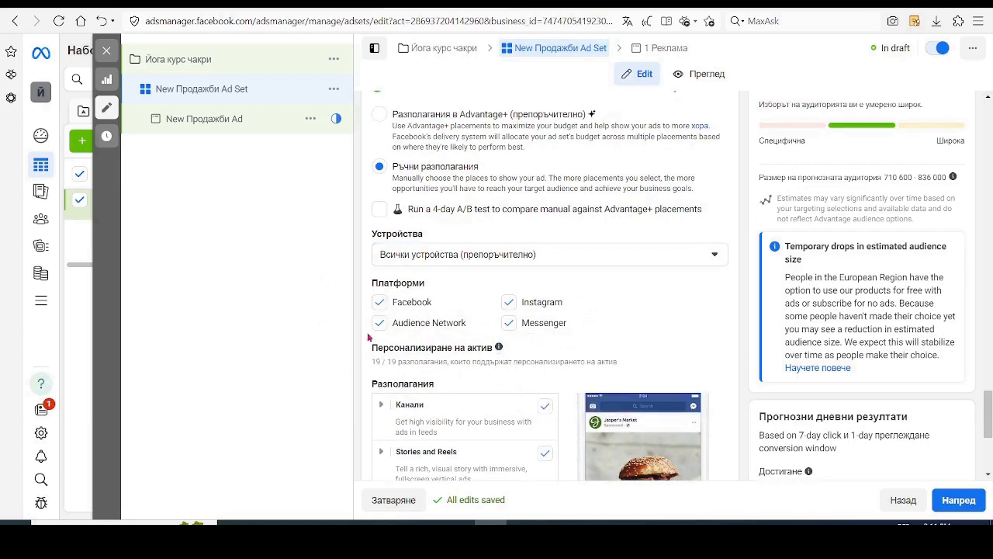
scroll(988, 417, down, 1)
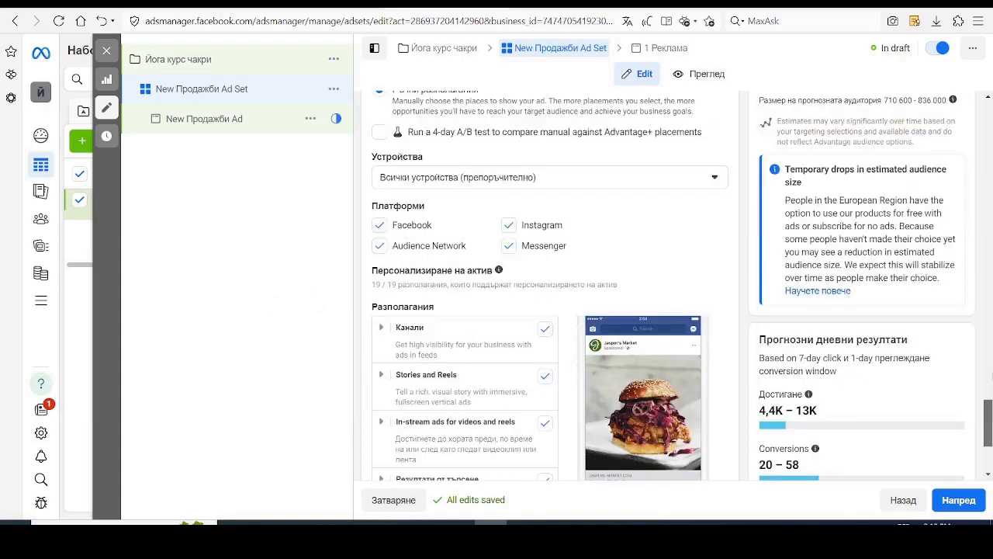
Rename the ad set to Йога курс - жени- интереси Йога and continue to the ad.
drag(988, 419, 987, 133)
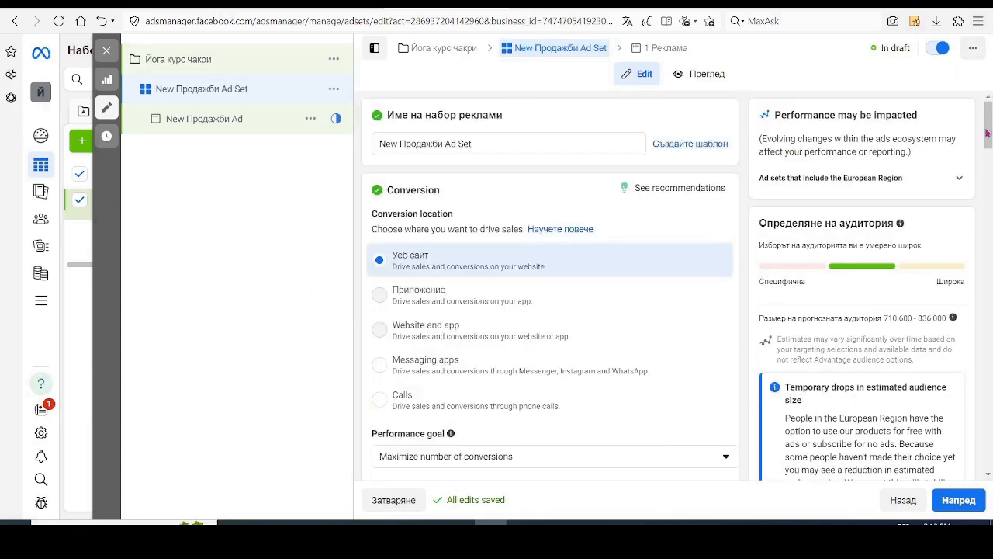
click(497, 139)
key(ctrl+a)
text(Йога курс - жени- интереси Йога)
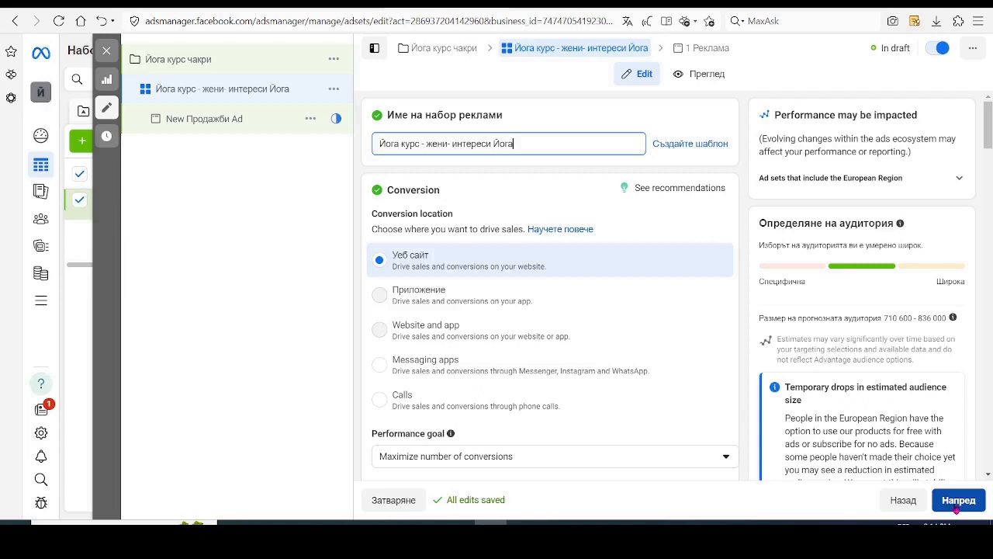
click(959, 500)
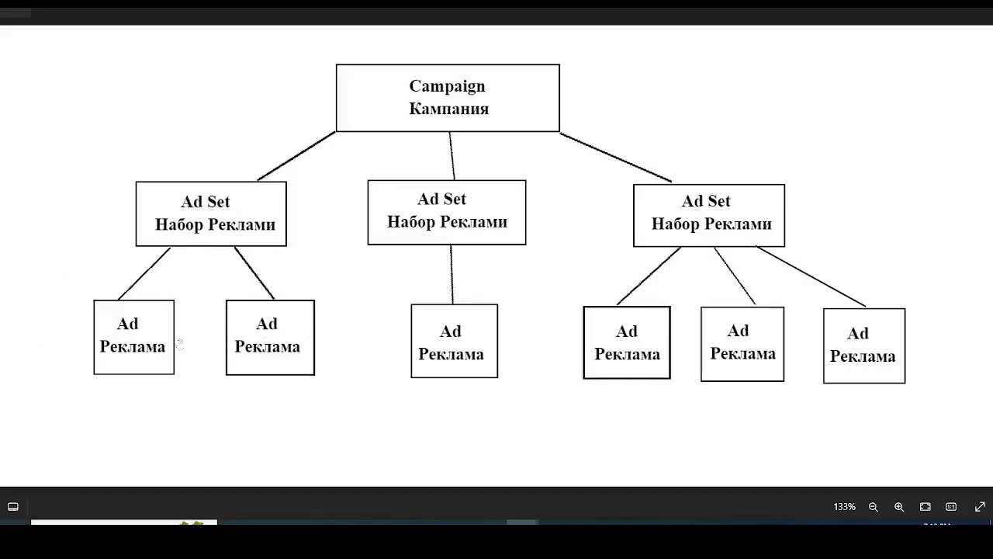
key(Right)
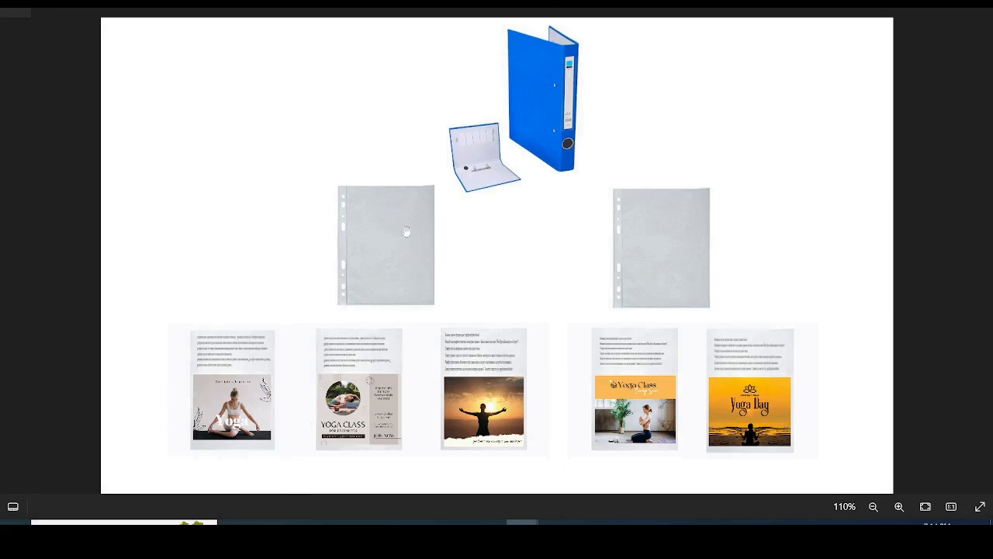
key(alt+Tab)
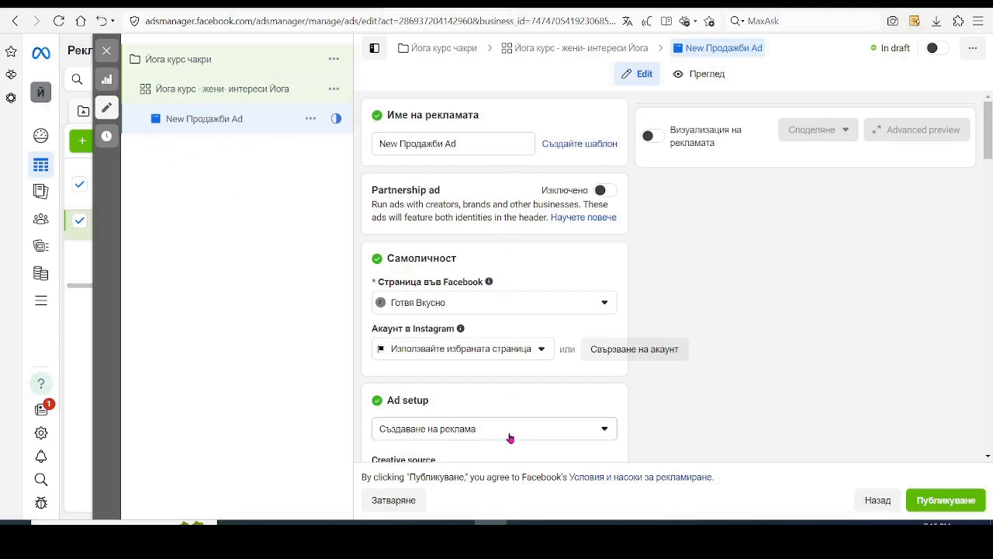
Rename the ad to Йога - Банер 1.
click(469, 143)
drag(469, 142, 368, 149)
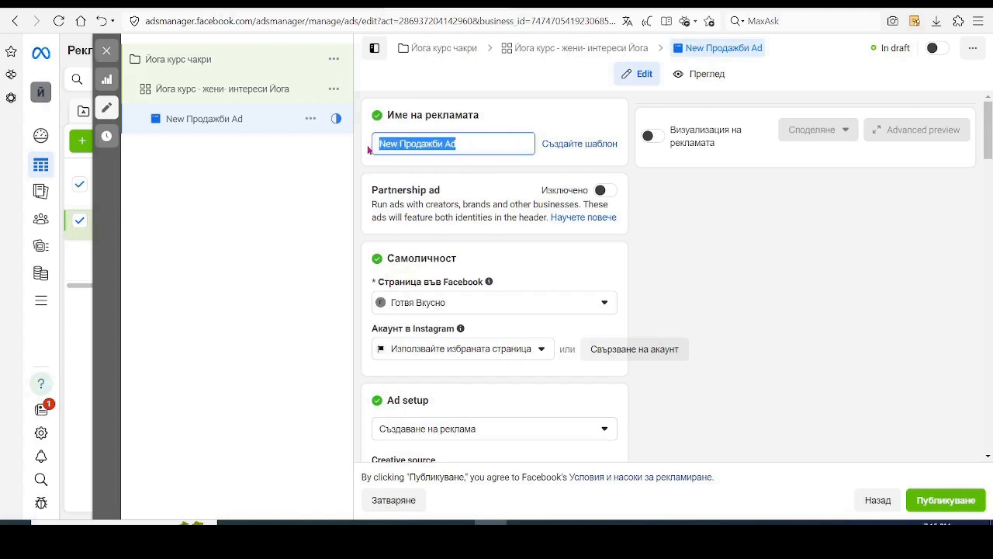
key(BackSpace)
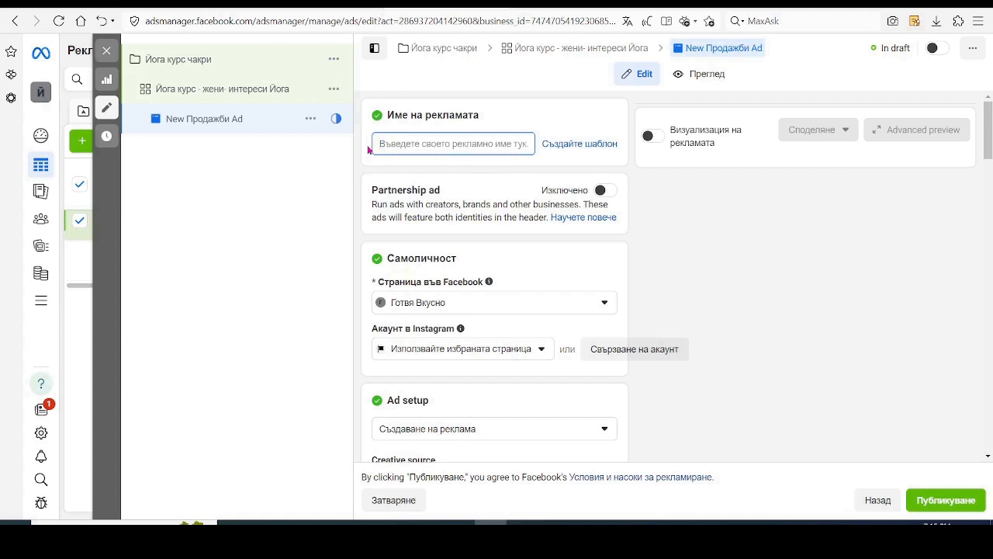
text(Йога - Банер 1)
click(476, 169)
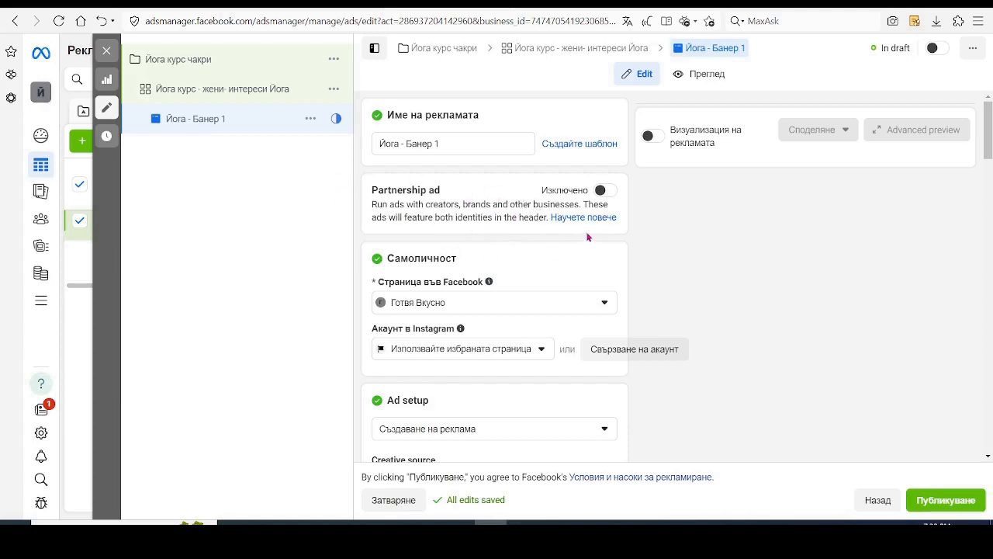
Set the ad's Facebook page to Йога и Баланс.
scroll(677, 275, down, 1)
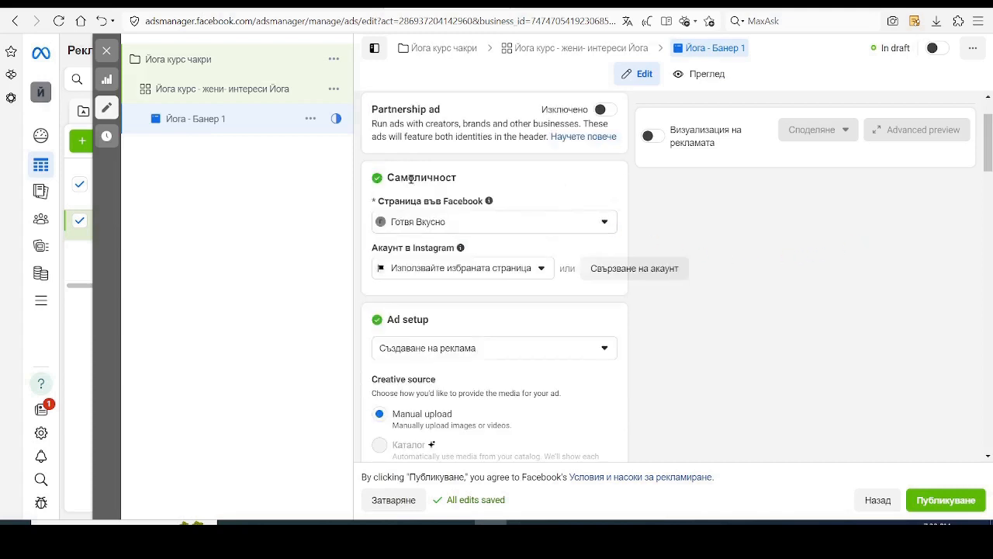
scroll(800, 303, down, 1)
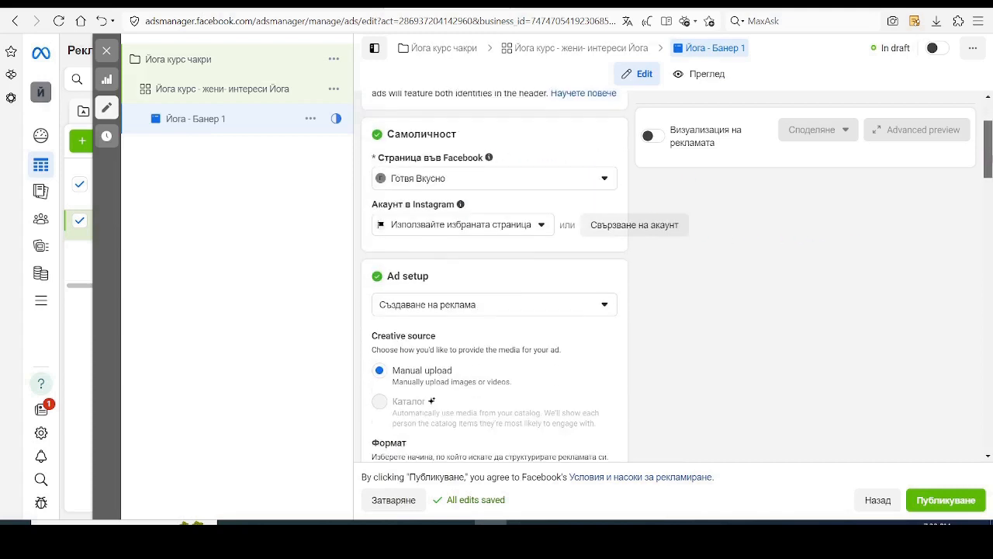
click(607, 181)
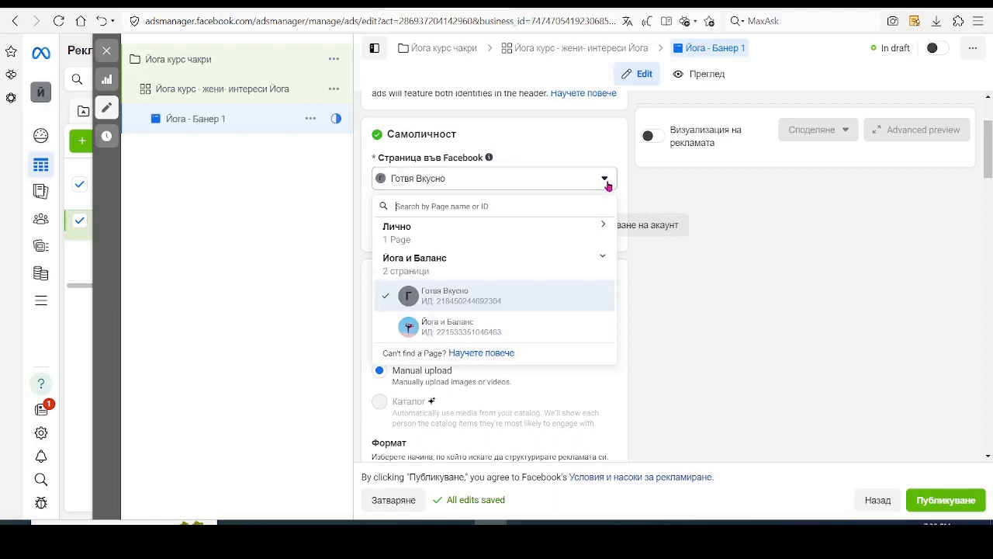
click(426, 331)
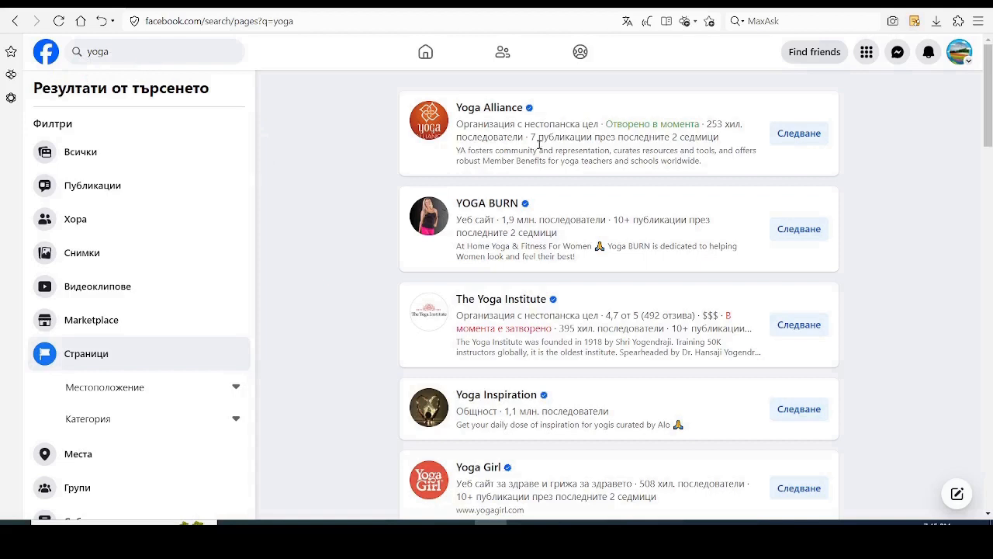
From Facebook's page results for yoga, open the YOGA BURN page and view its Прозрачност на страницата information.
click(102, 355)
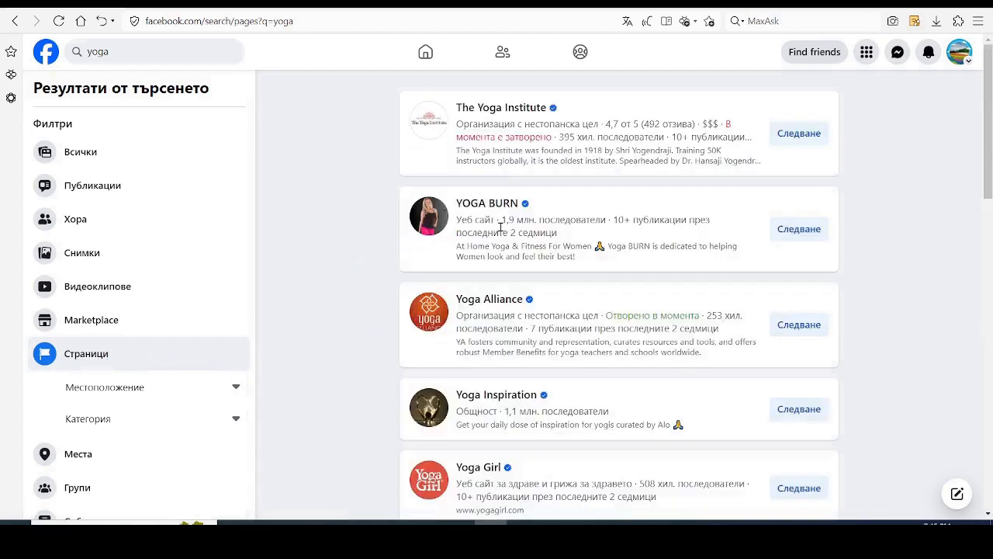
mouse_move(486, 208)
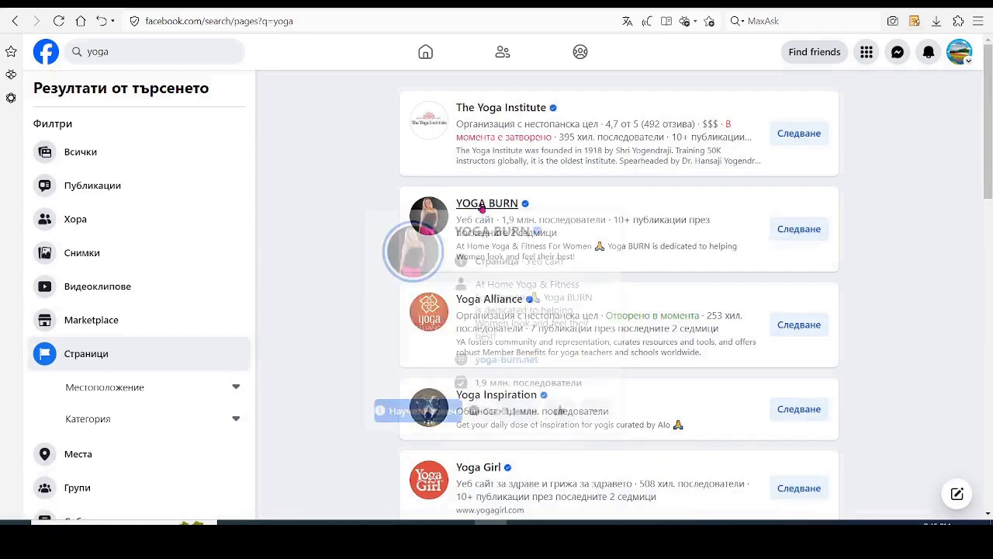
click(482, 207)
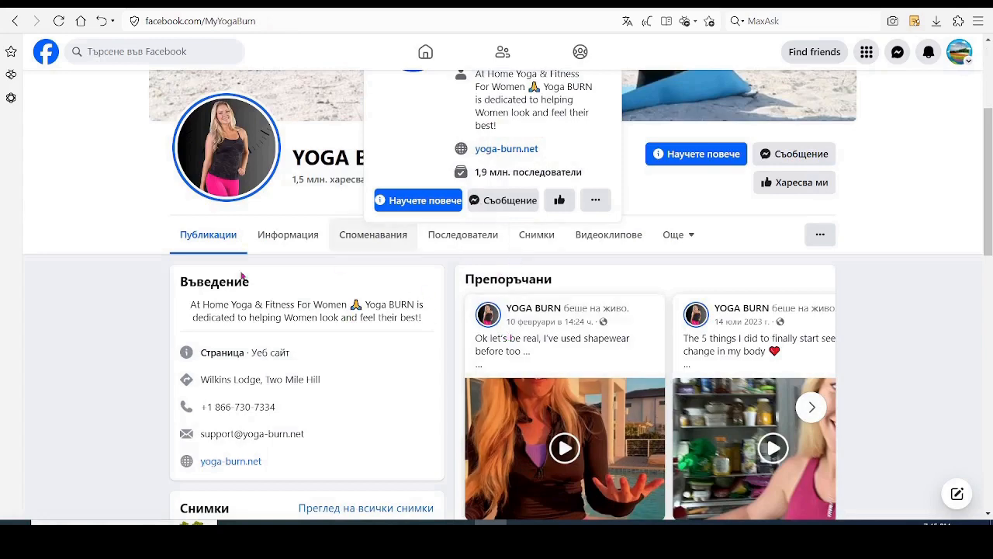
click(287, 236)
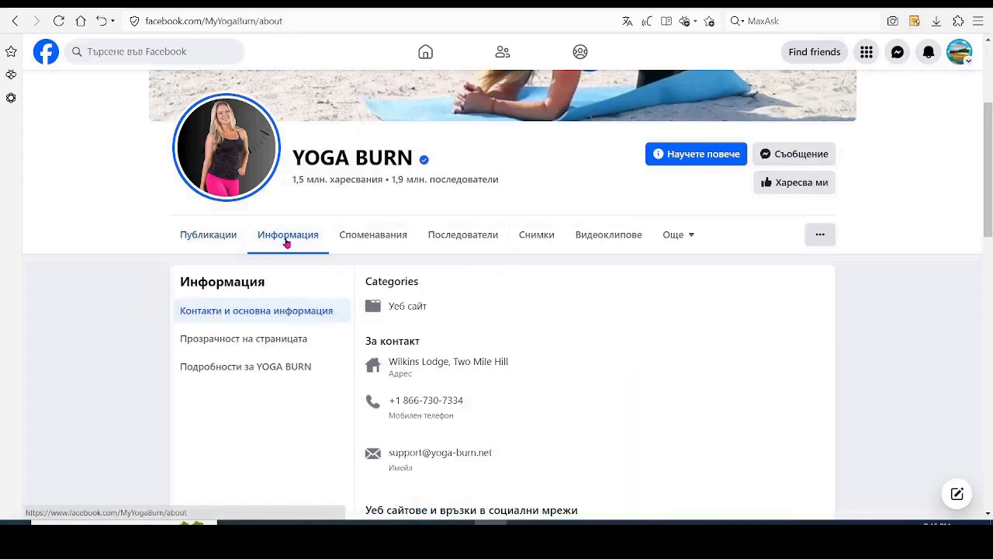
scroll(978, 169, down, 2)
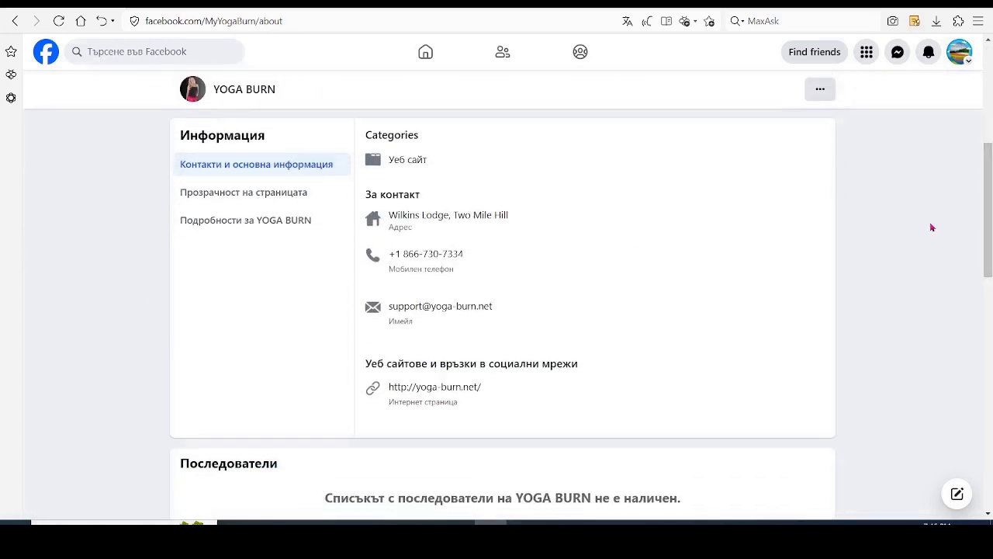
click(223, 197)
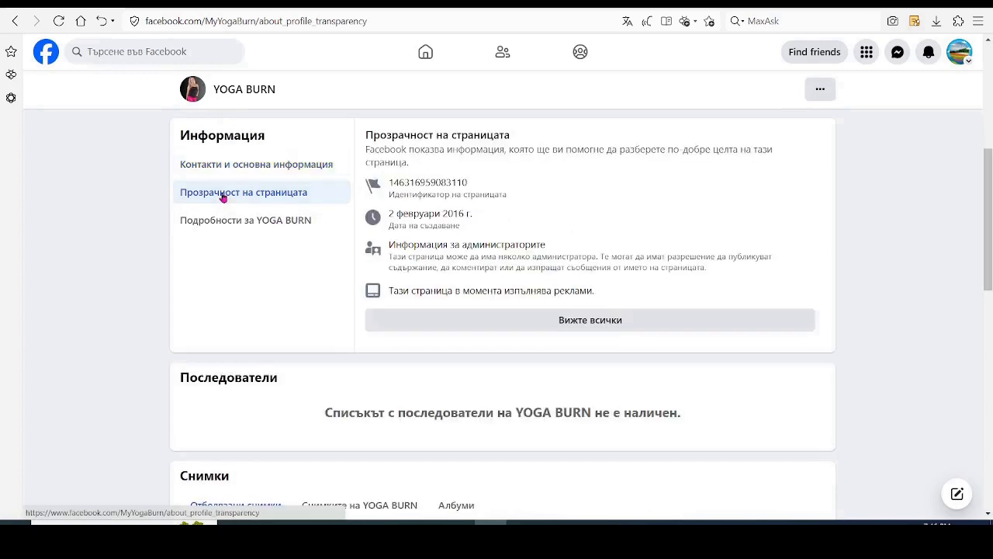
Review YOGA BURN's full page transparency details and go to its ads in the Ad Library.
click(605, 322)
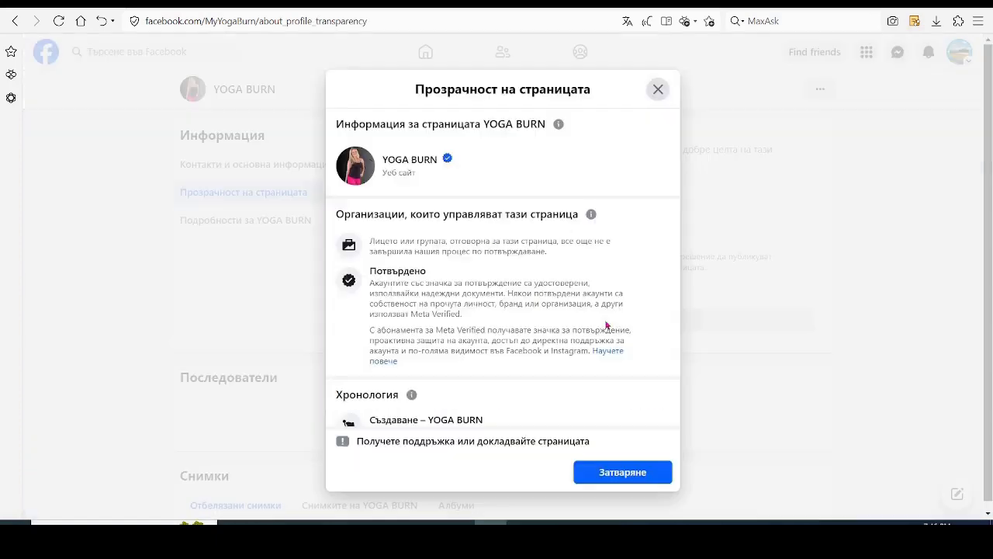
scroll(668, 248, down, 3)
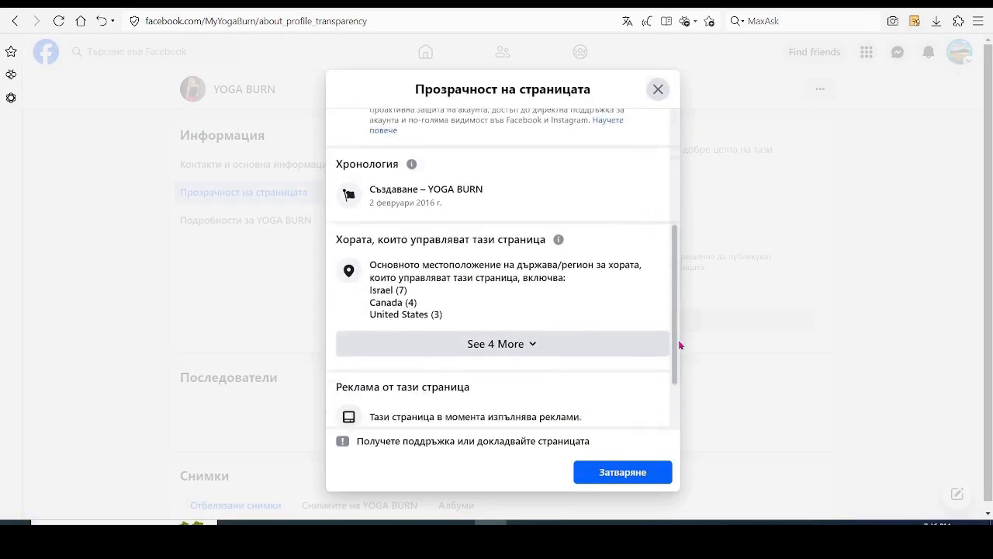
scroll(685, 380, down, 1)
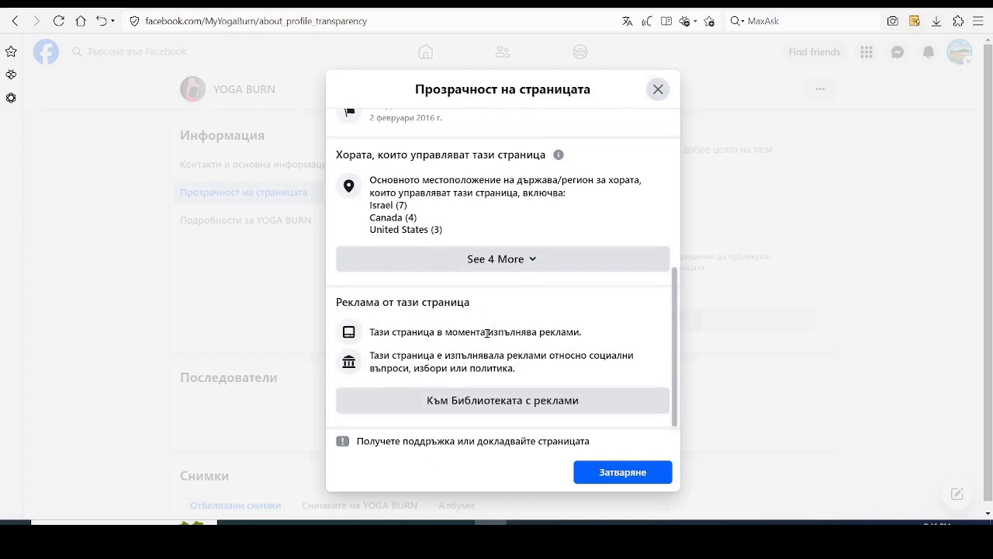
click(516, 405)
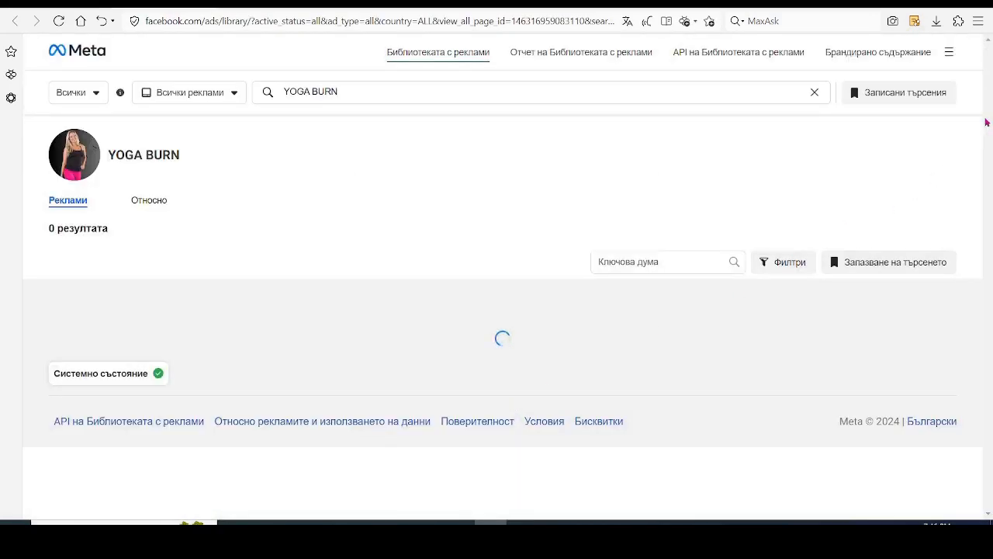
Examine the texts, creatives and run dates of YOGA BURN's ads launched in February 2024.
scroll(986, 121, down, 2)
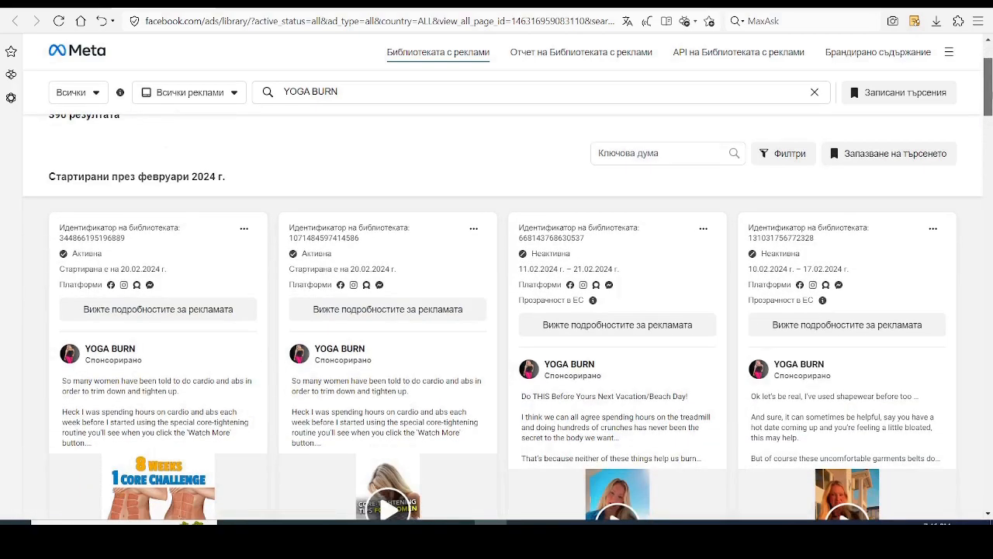
scroll(989, 124, down, 3)
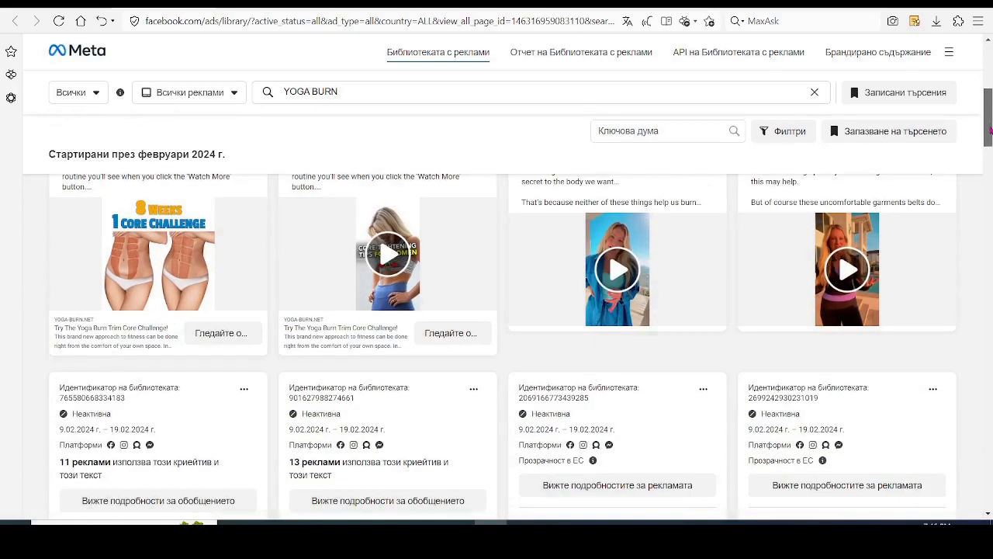
mouse_move(991, 130)
mouse_down()
mouse_move(991, 167)
mouse_move(989, 141)
mouse_up()
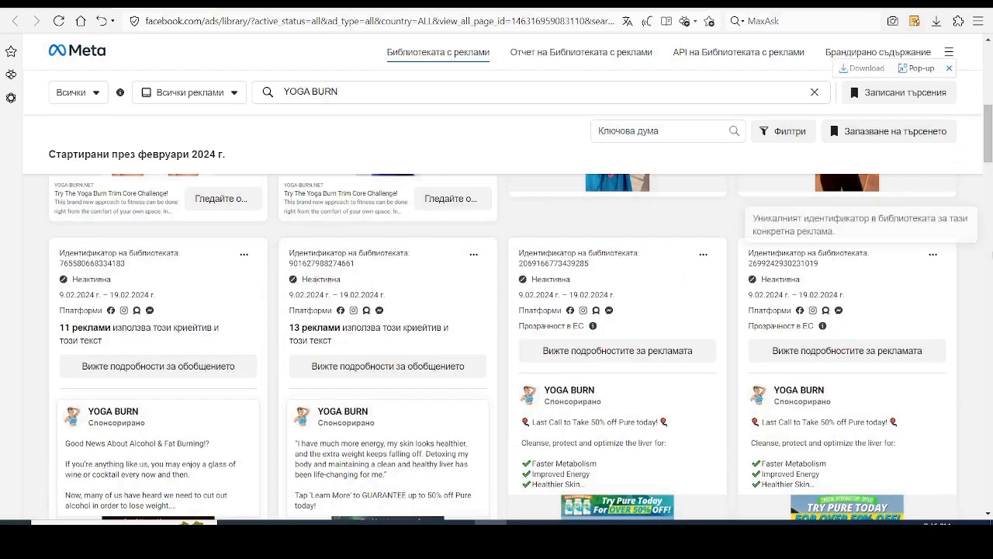
mouse_move(990, 138)
mouse_down()
mouse_move(989, 190)
mouse_move(989, 90)
mouse_move(989, 220)
mouse_move(990, 204)
mouse_up()
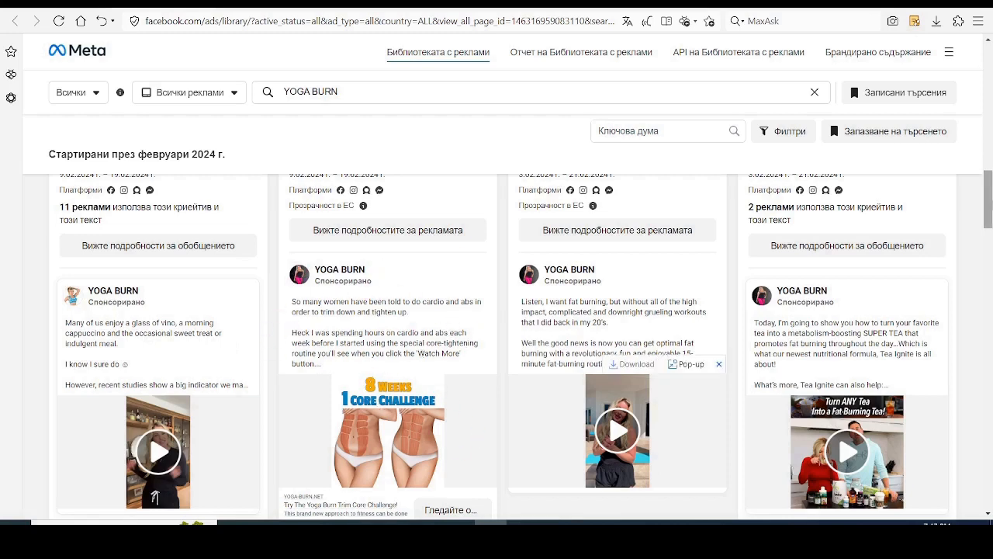
scroll(869, 288, down, 1)
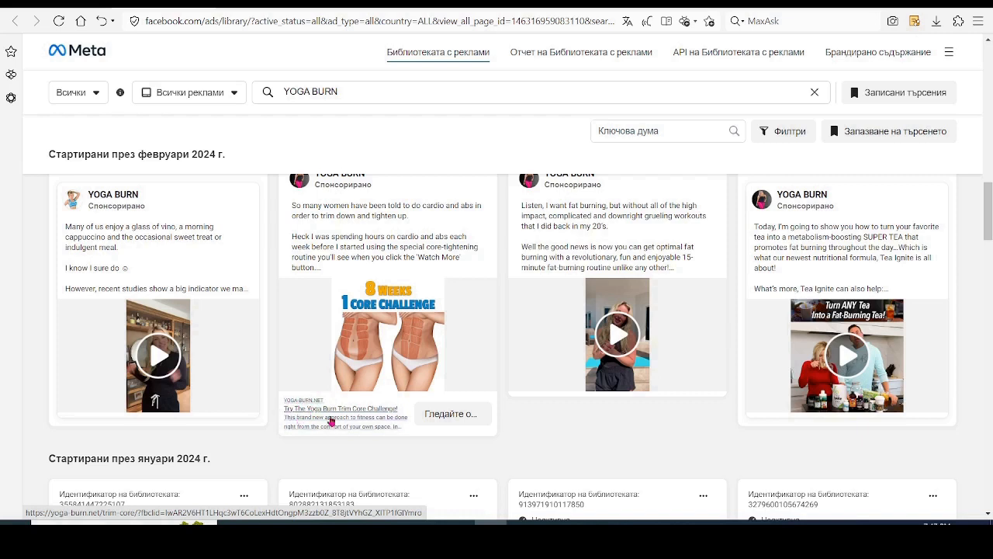
drag(986, 223, 983, 220)
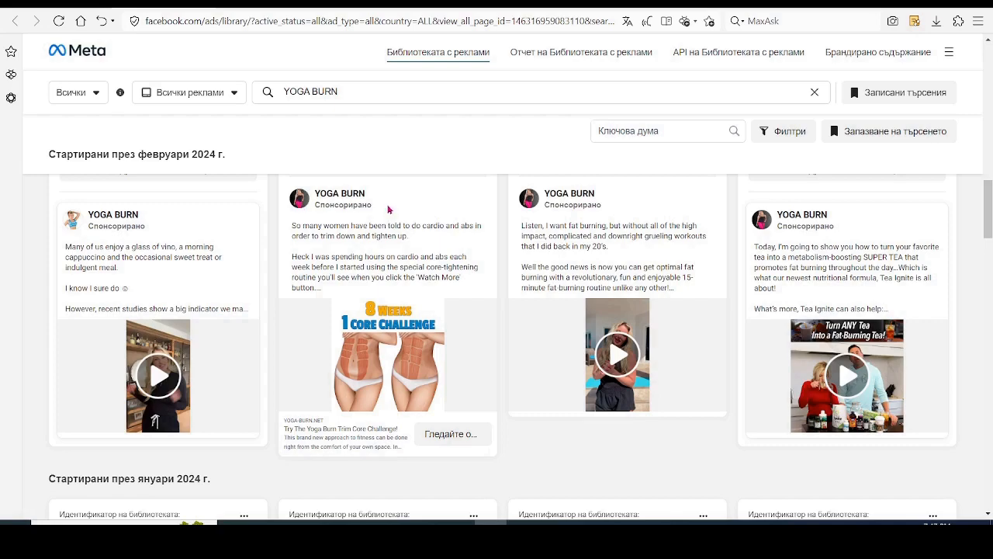
Return to Ads Manager and check the Instagram account options for the ad, keeping Използвайте избраната страница.
key(alt+Tab)
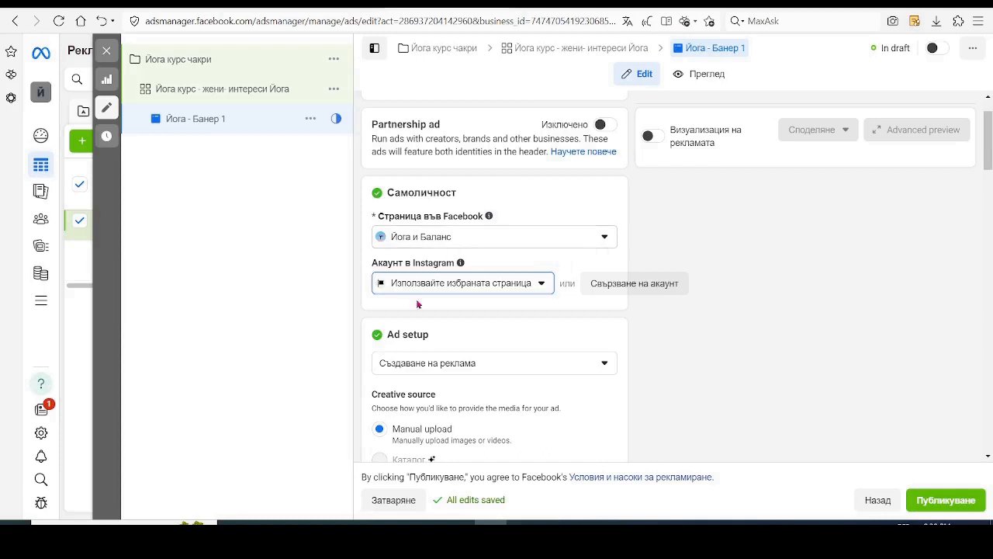
click(542, 284)
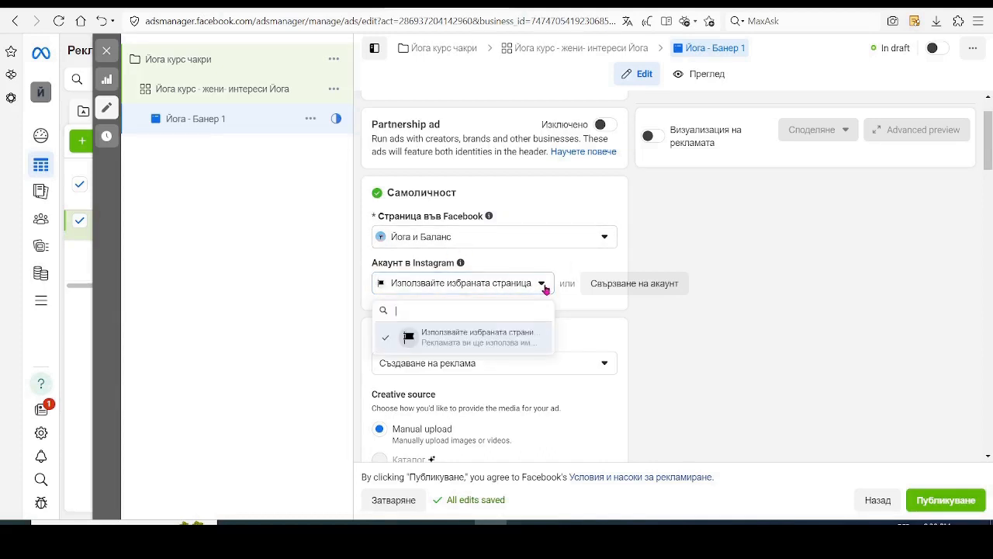
click(544, 286)
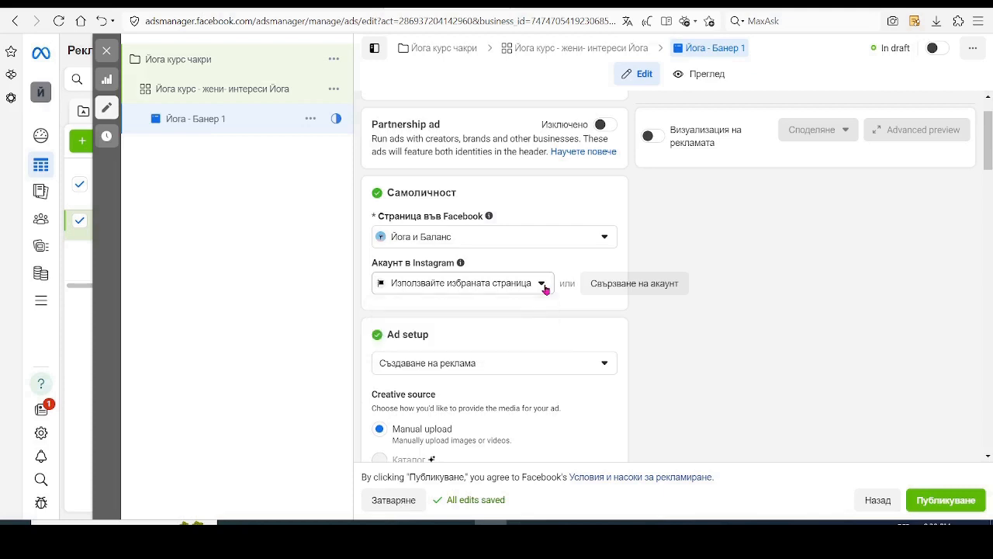
Examine the Ad setup options, creative sources, formats and multi-advertiser setting, keeping Създаване на реклама selected.
key(ctrl+f)
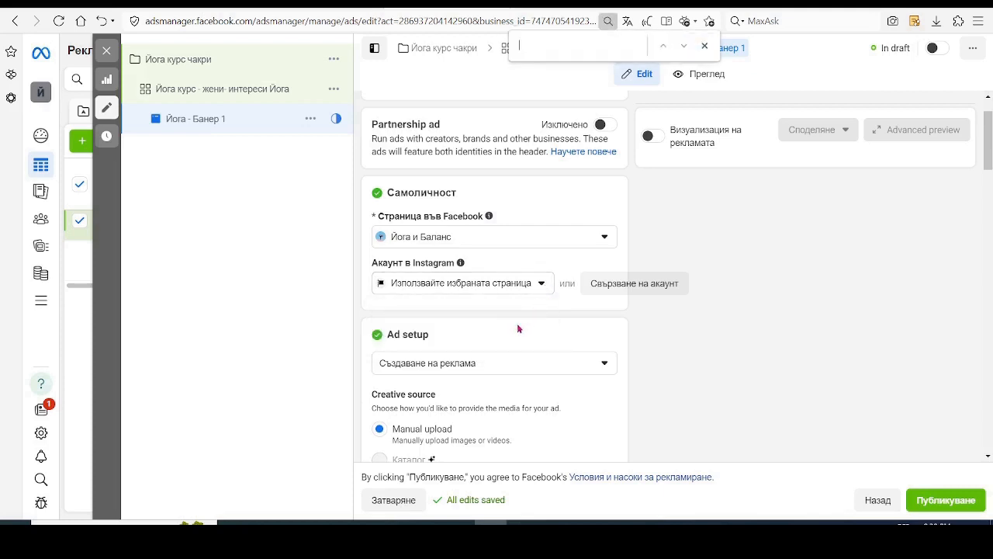
scroll(515, 326, down, 2)
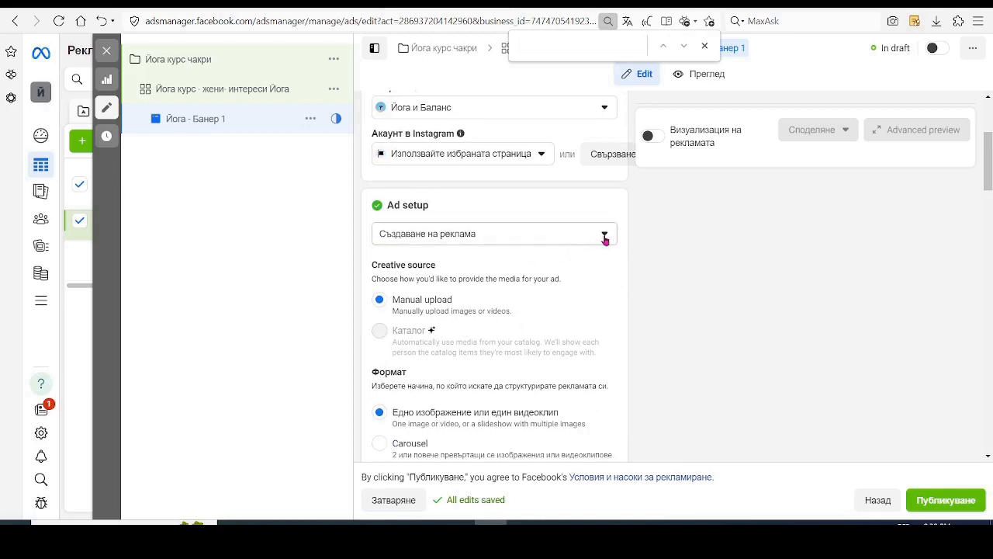
click(604, 237)
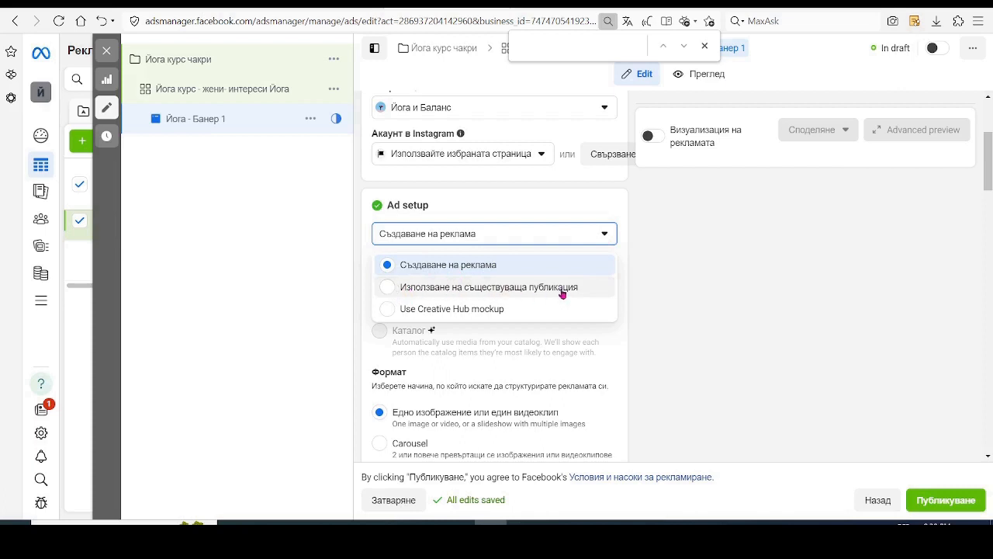
key(Down)
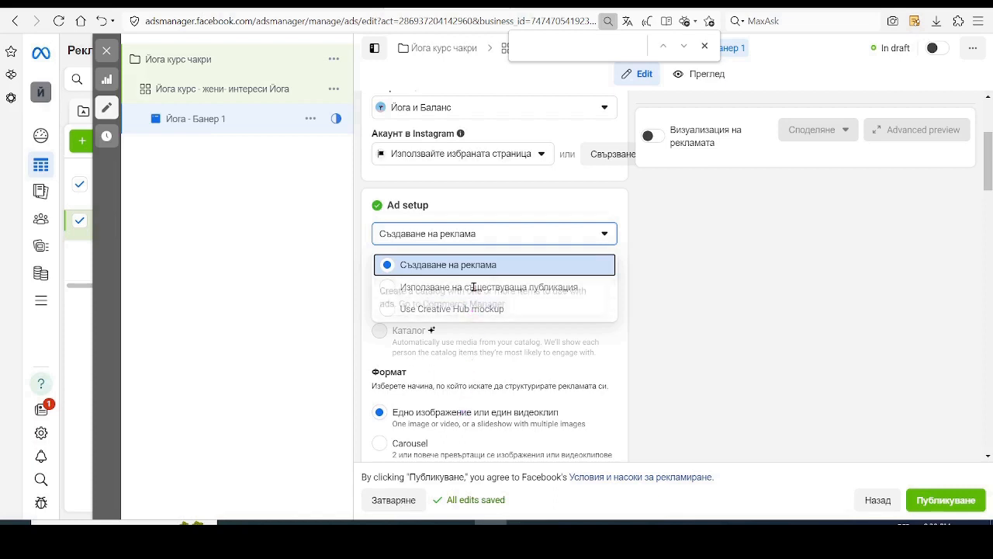
mouse_move(495, 294)
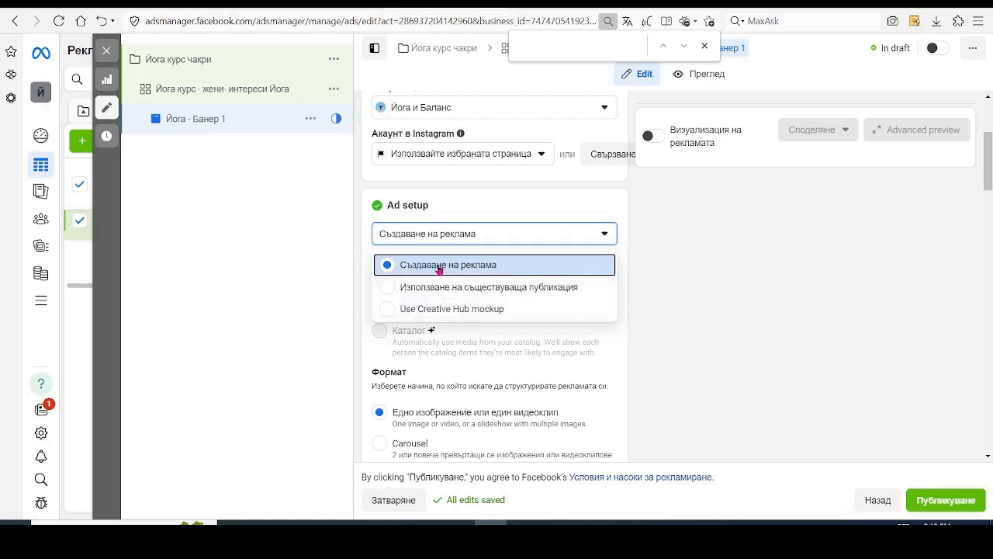
click(668, 378)
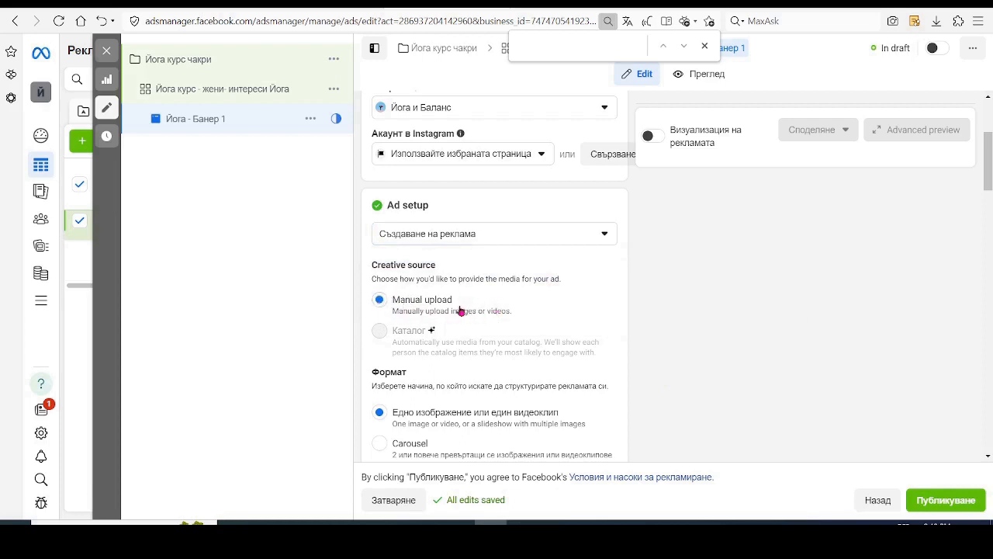
scroll(636, 311, down, 2)
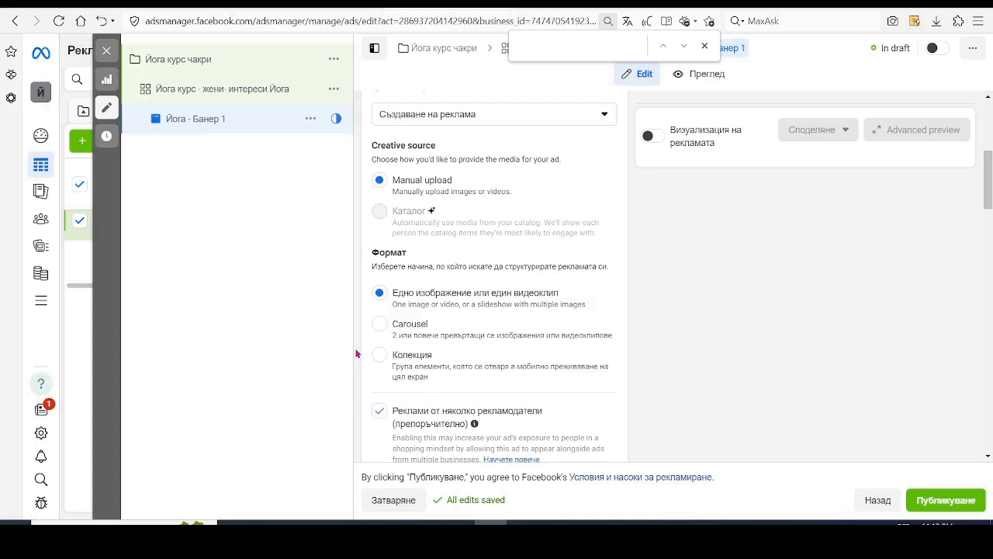
scroll(356, 354, down, 1)
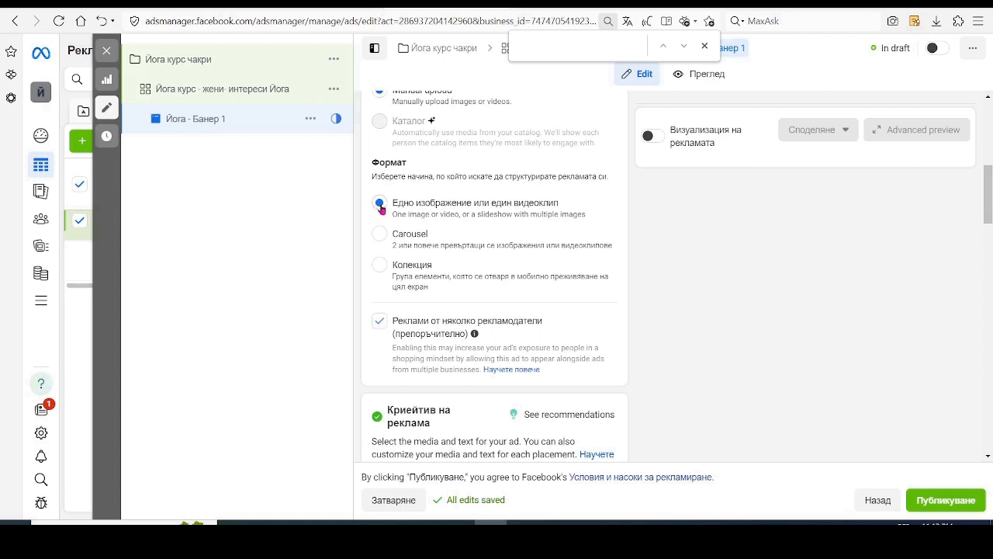
scroll(988, 198, down, 1)
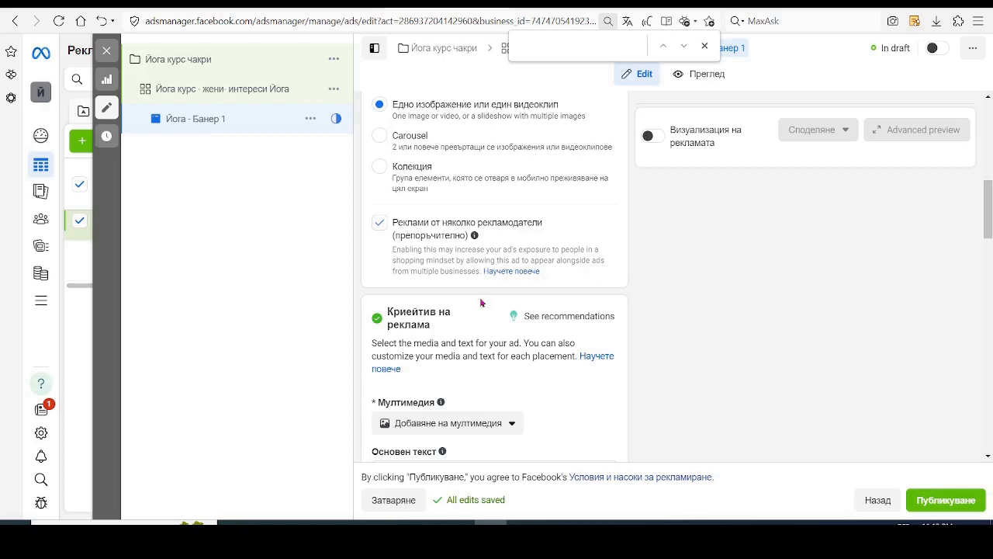
Turn off Реклами от няколко рекламодатели and upload the B1 image from the Yogaibalans folder as media for the ad.
click(380, 225)
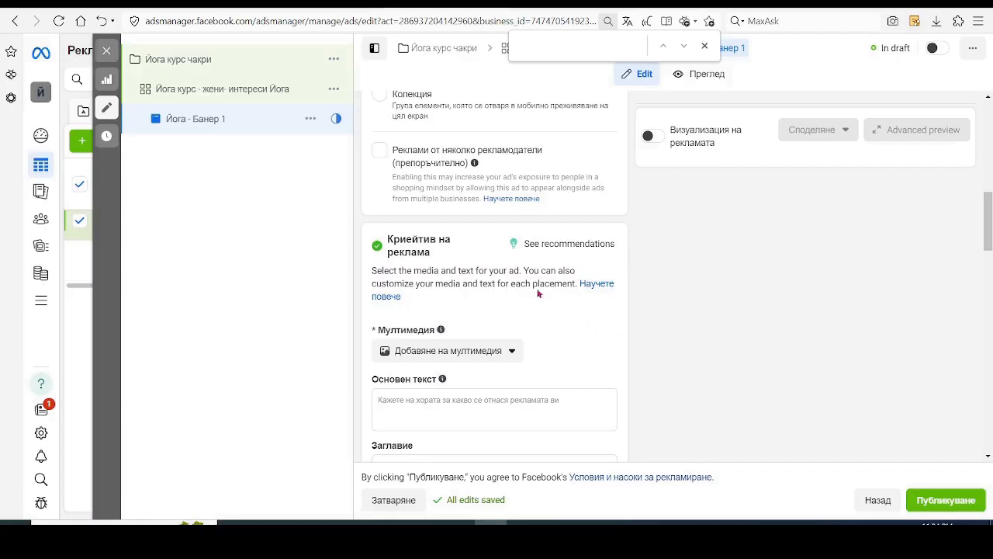
click(510, 353)
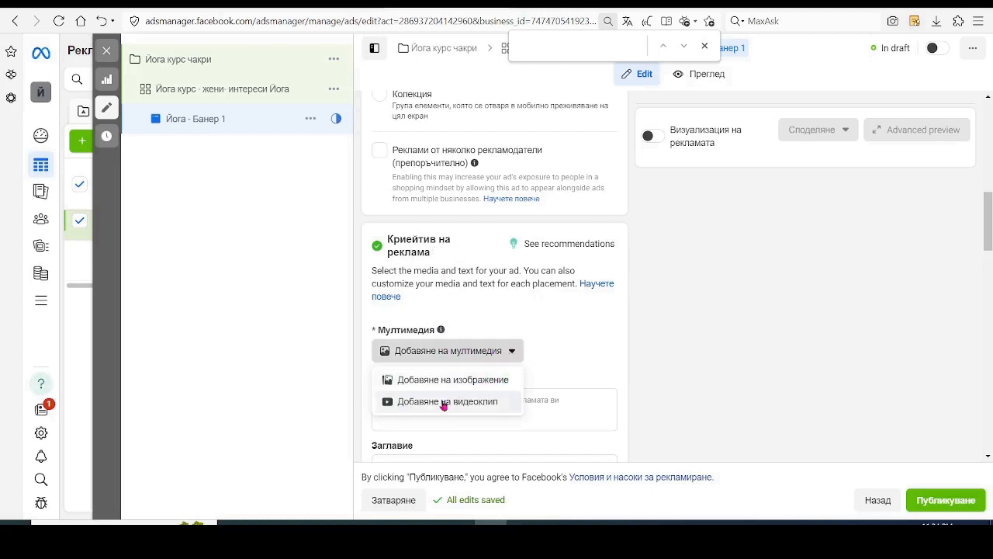
click(476, 381)
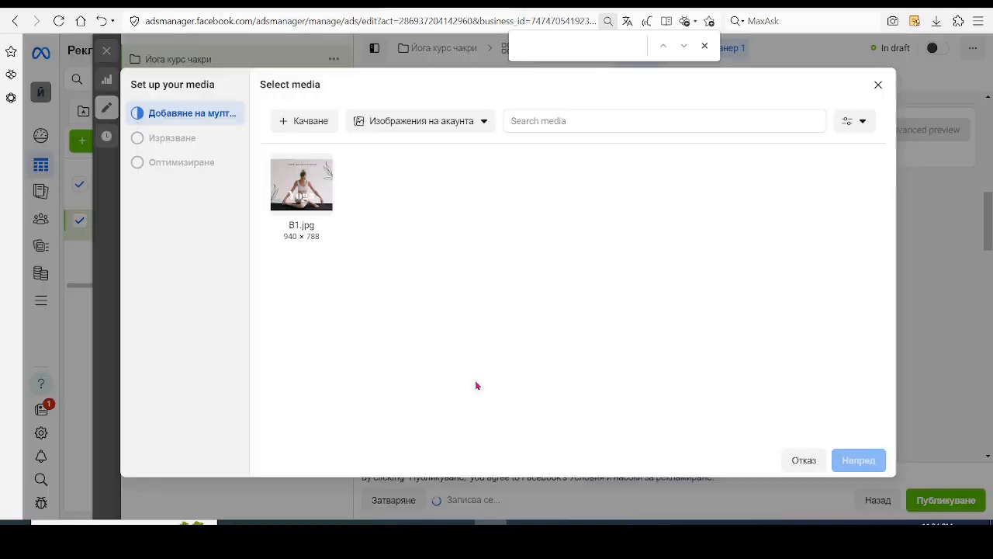
click(318, 122)
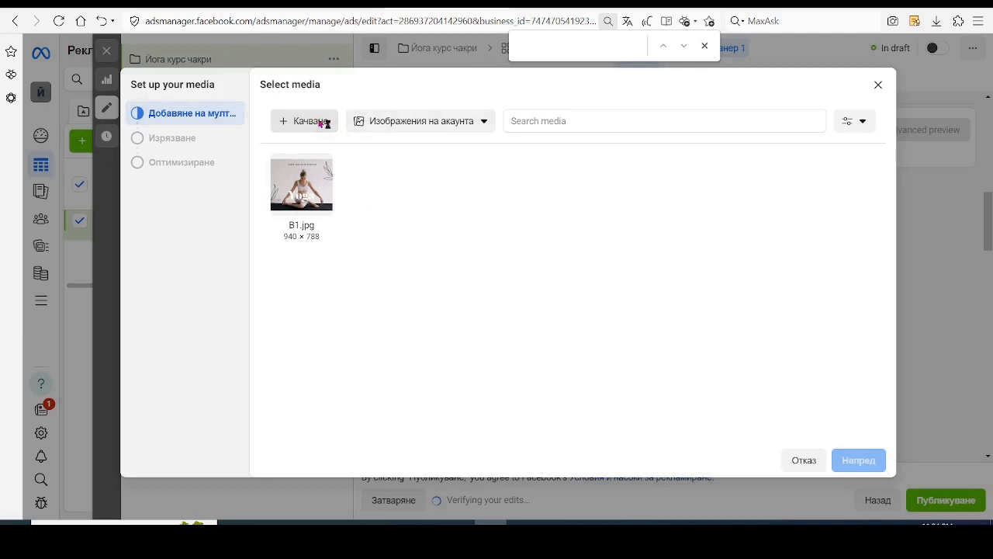
click(419, 166)
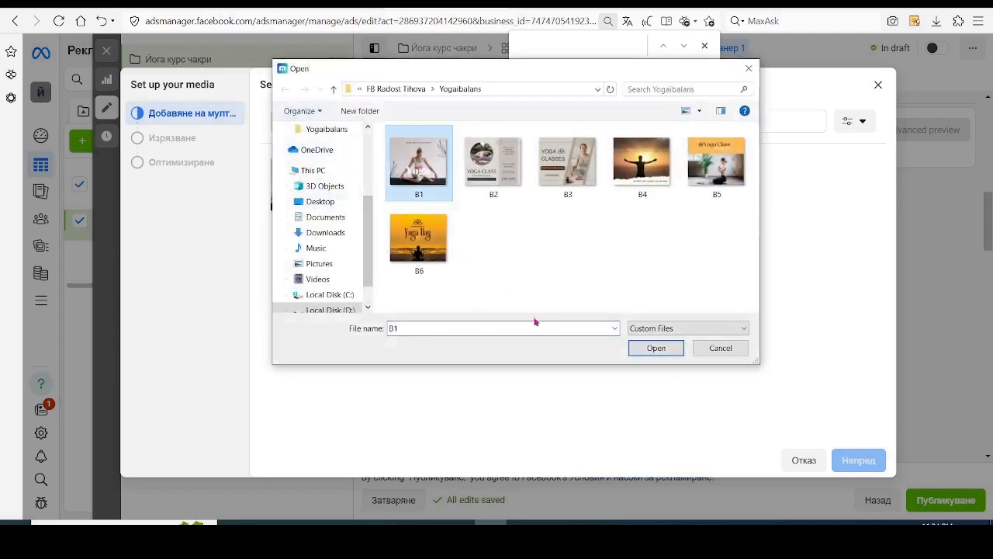
click(656, 353)
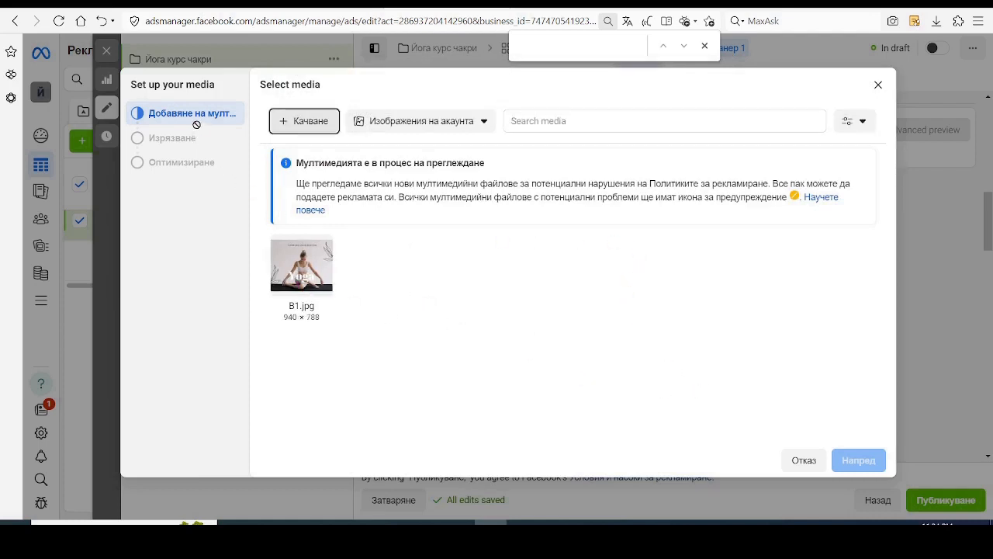
Use B1.jpg as the ad's image, keeping the original crops for all placements and leaving media enhancements off.
click(298, 268)
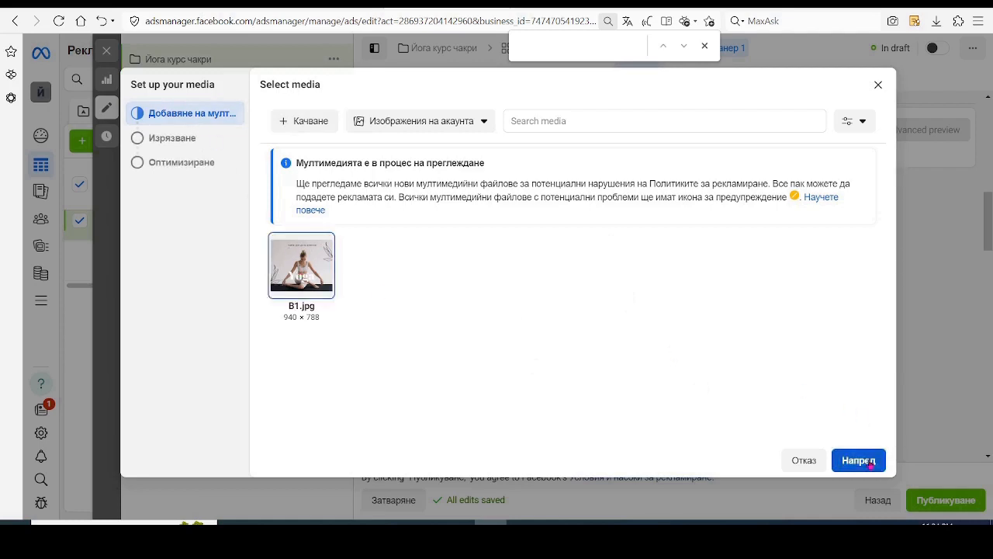
click(859, 460)
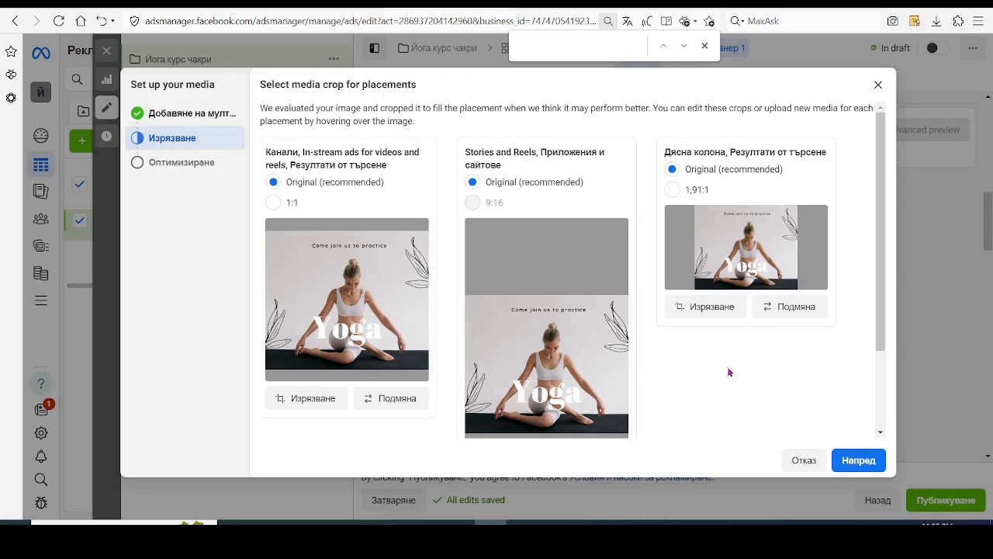
click(855, 461)
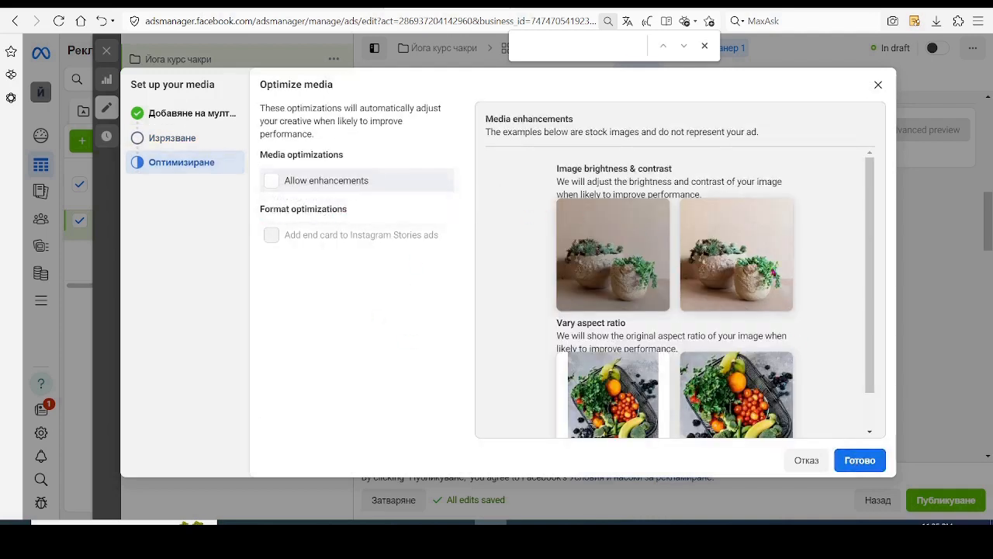
click(271, 185)
click(274, 184)
click(853, 462)
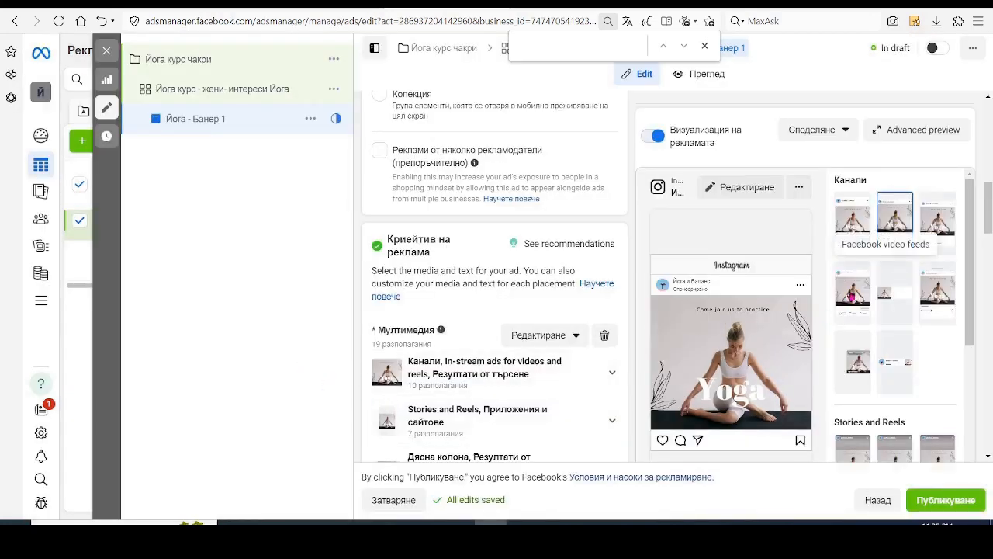
Preview the ad in another Facebook placement, in Instagram Explore and in the Facebook feed.
click(852, 292)
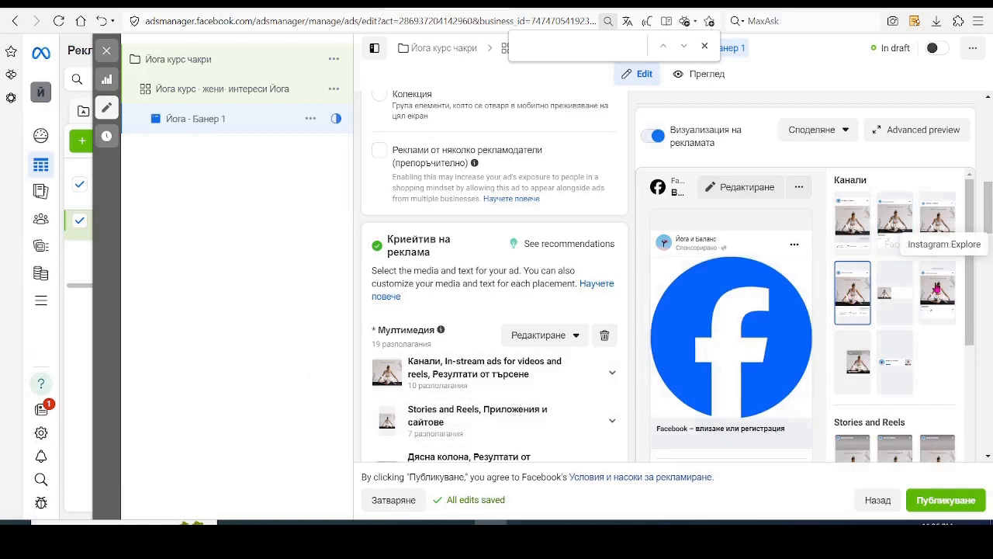
click(937, 289)
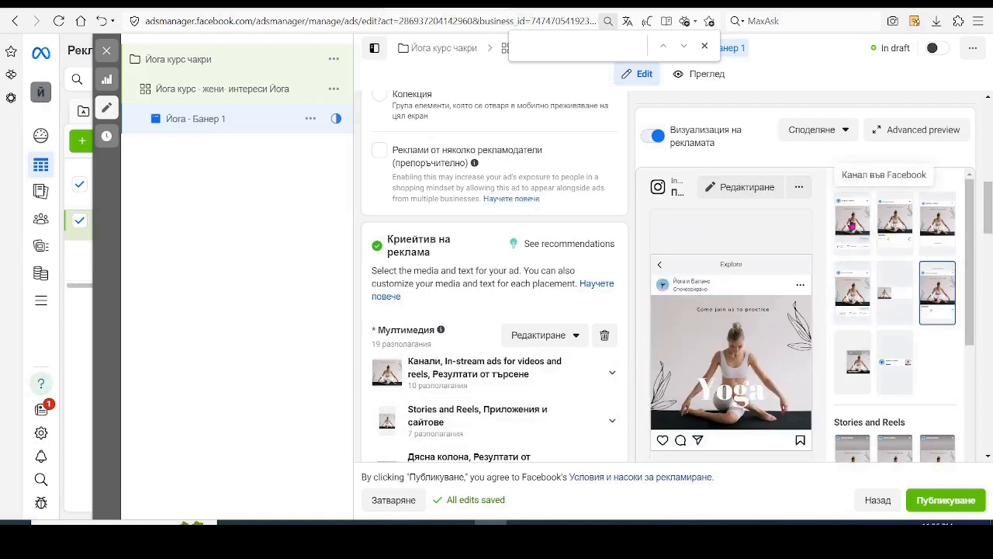
click(852, 222)
Paste the prepared Йога Курс за Балансиране на Чакрите copy as the ad's primary text and expand it in the Facebook feed preview.
scroll(496, 334, down, 4)
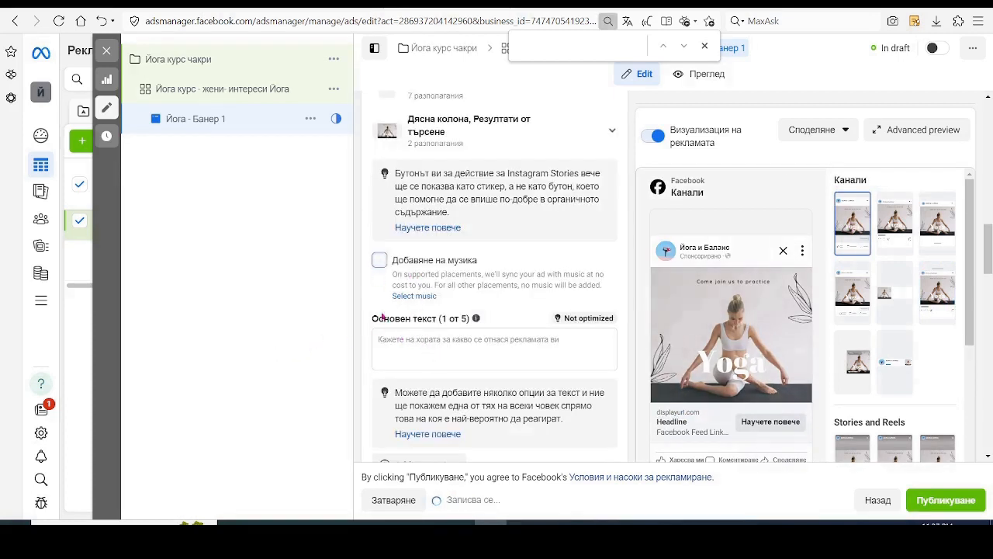
click(422, 349)
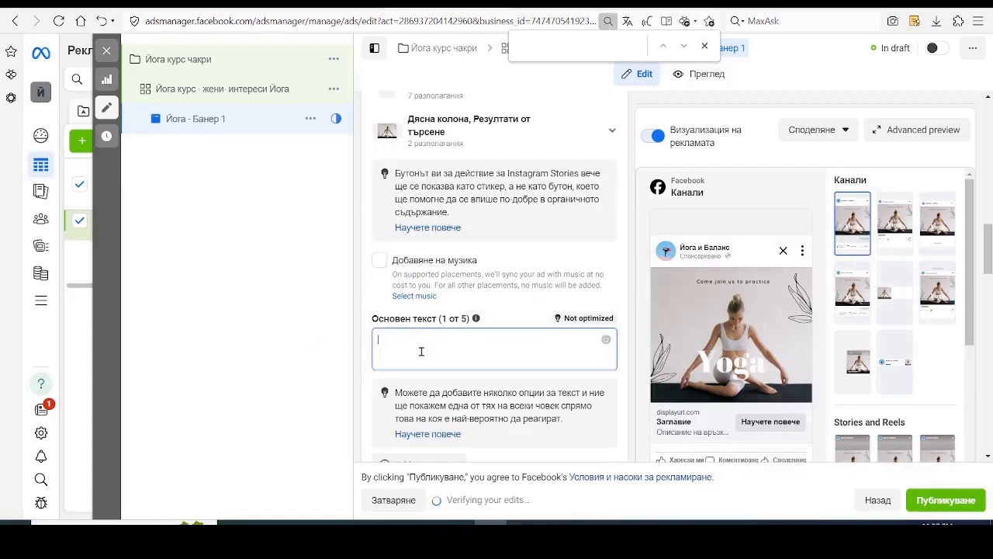
key(ctrl+v)
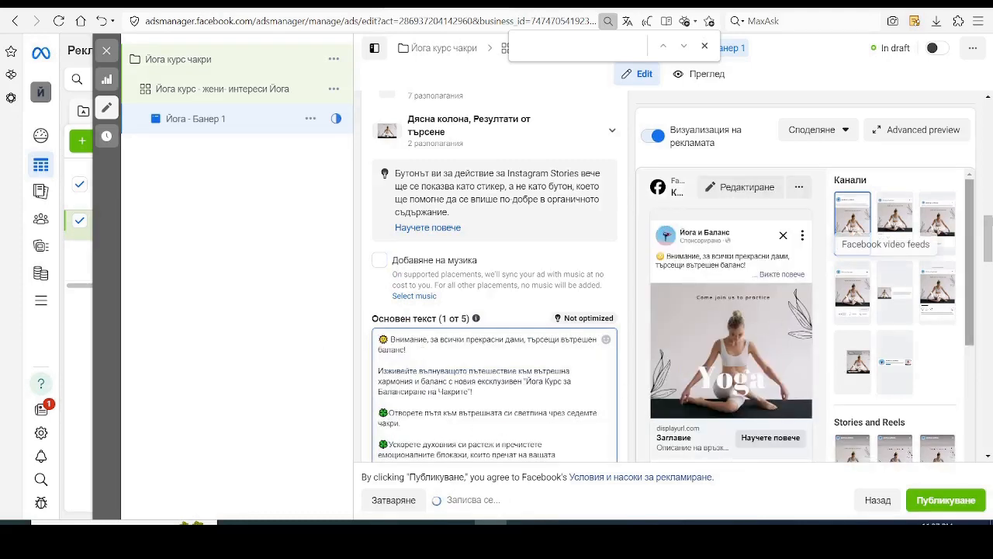
drag(989, 226, 989, 212)
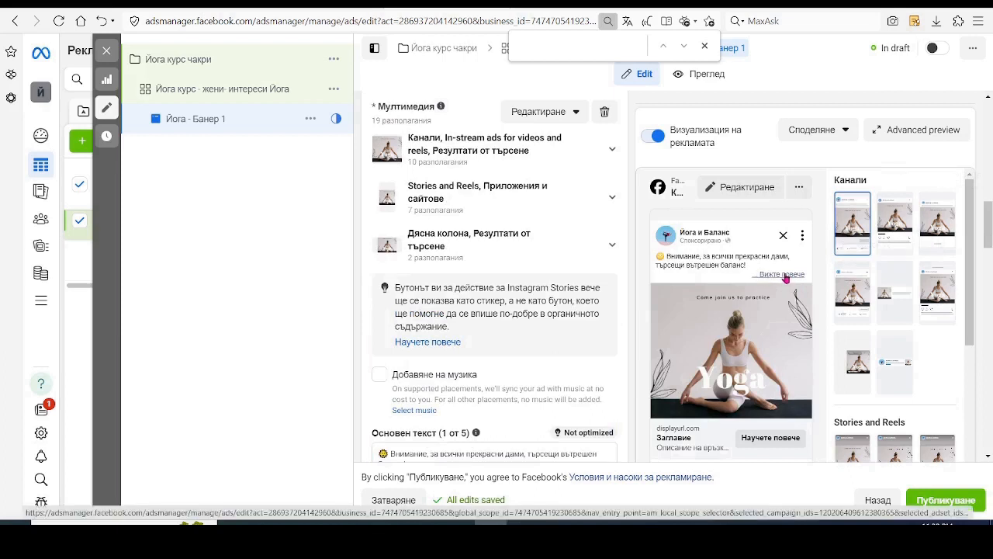
click(784, 276)
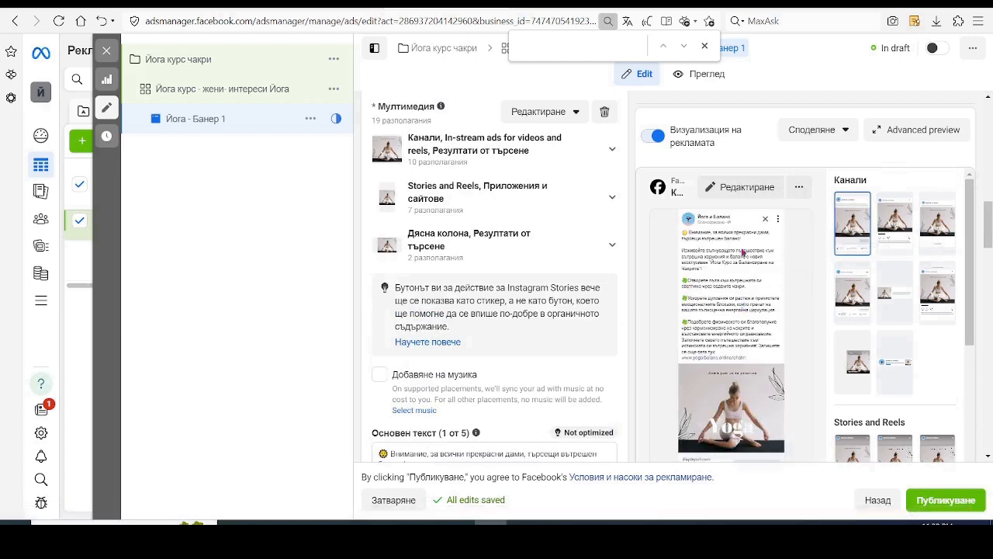
Set the ad's headline to Йога курс за балансиране на чакрите.
scroll(575, 329, down, 4)
scroll(574, 329, down, 1)
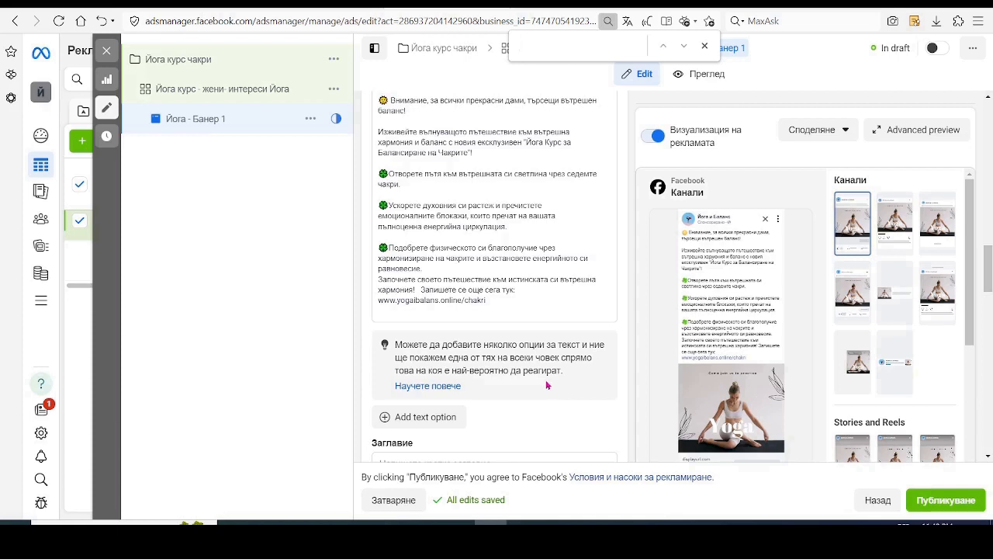
key(Escape)
scroll(546, 385, down, 4)
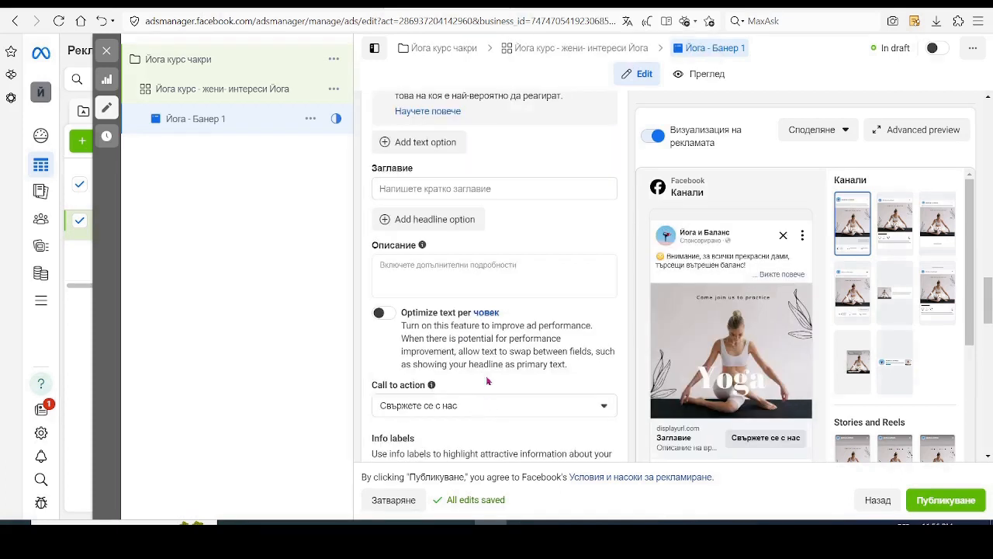
click(432, 187)
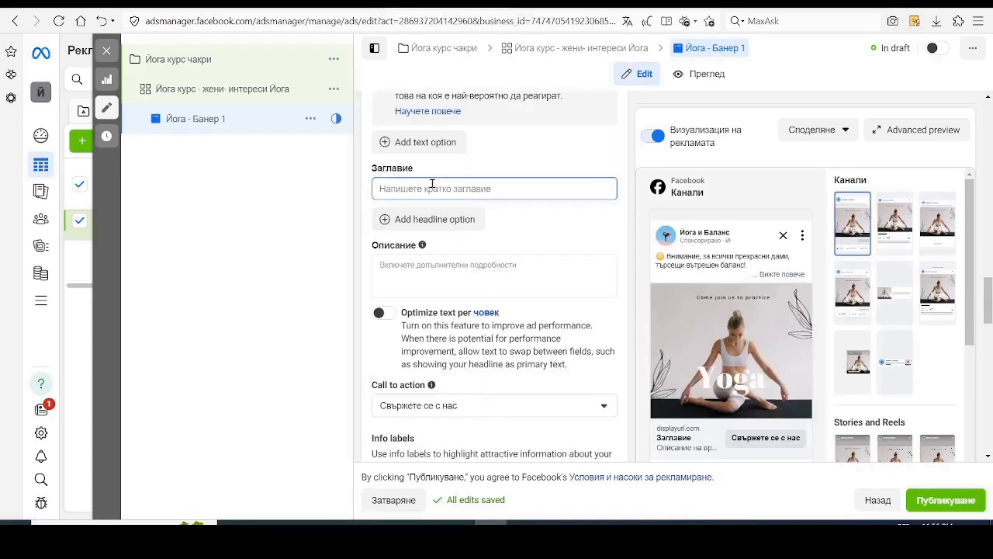
text(Йога курс за балансиране на чакрите)
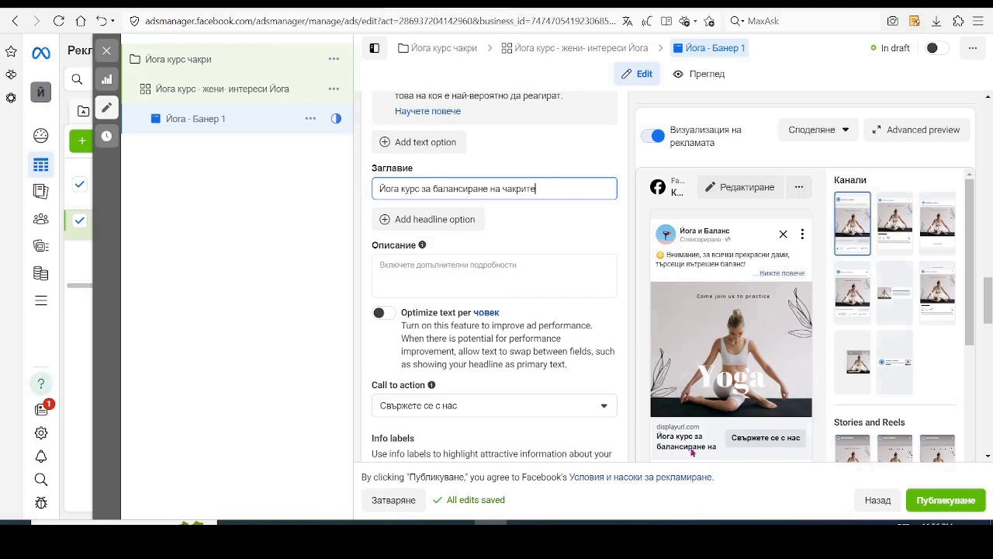
Set the ad's call to action to Вземи офертата.
scroll(609, 321, down, 2)
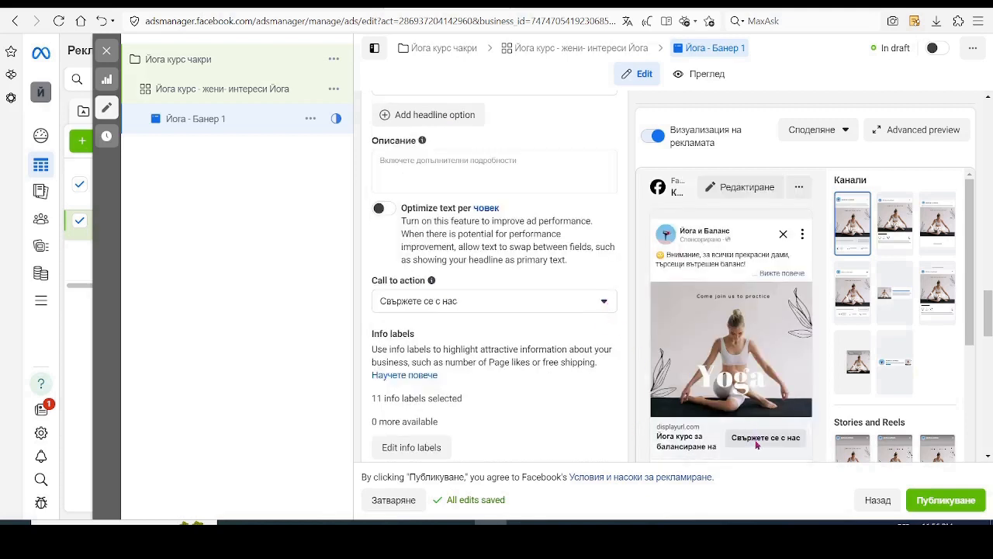
click(606, 305)
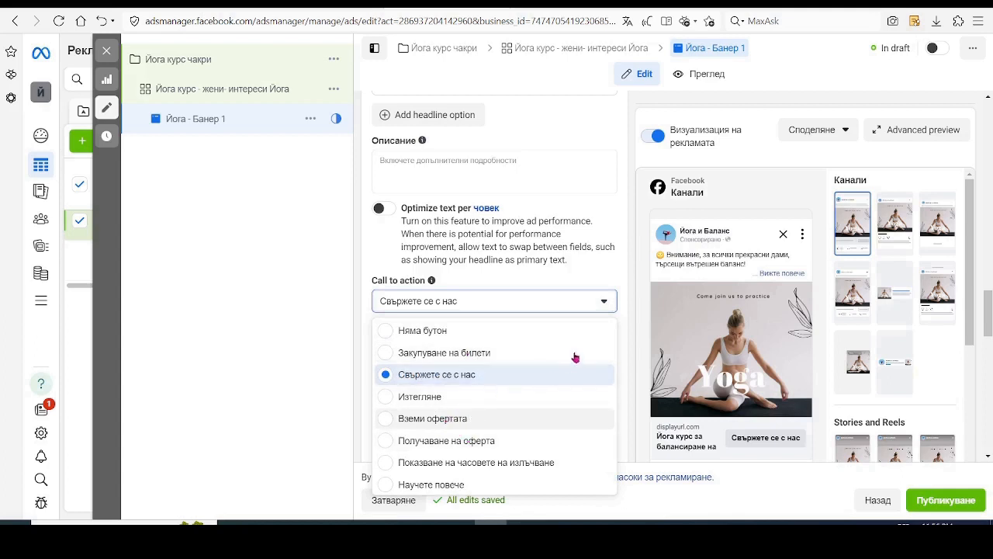
click(481, 419)
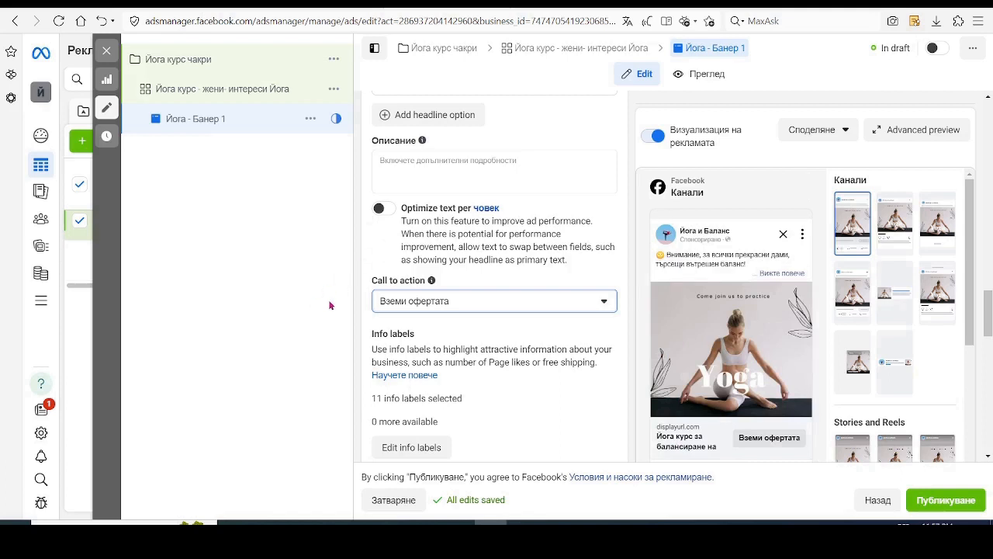
Open the ad's info labels for editing and set the first label's type to Return policy.
key(Tab)
key(Tab)
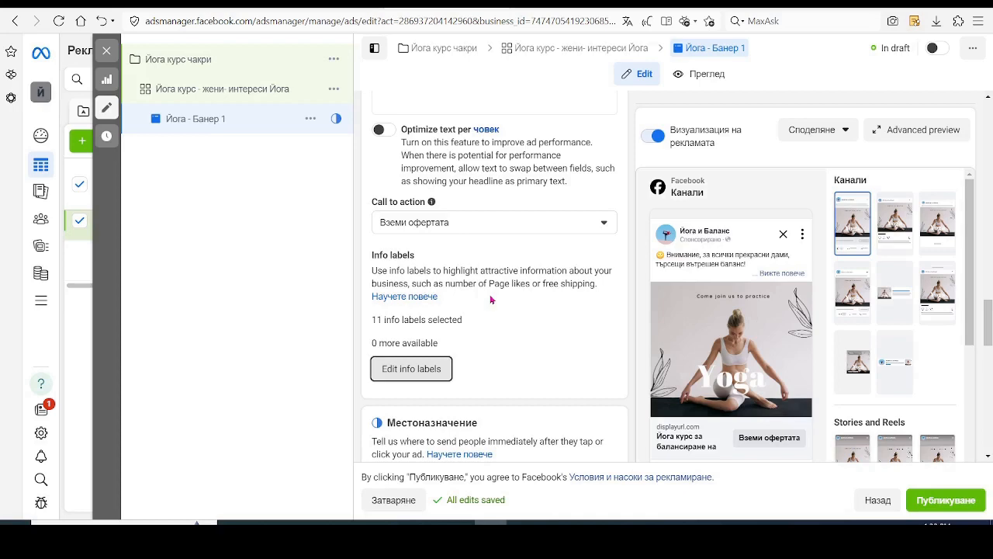
click(393, 378)
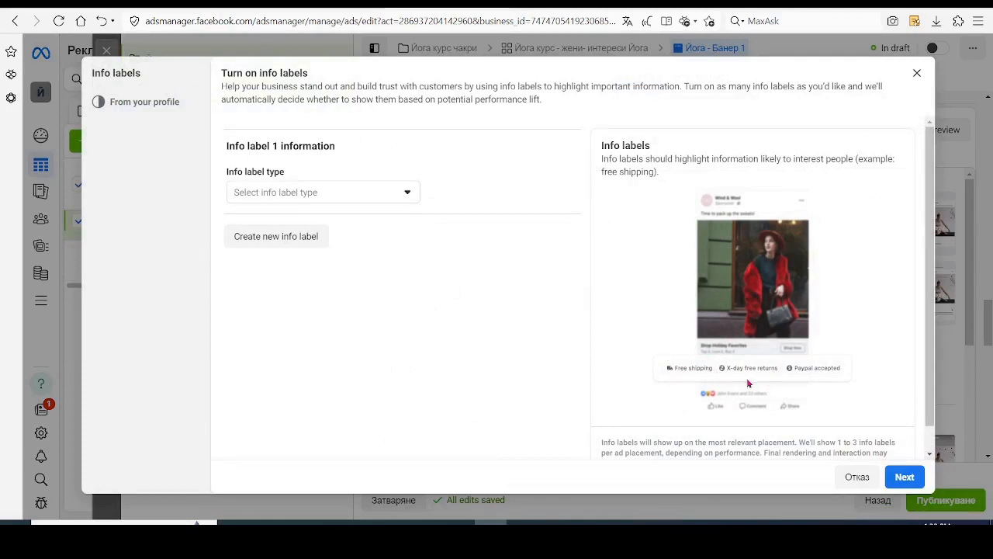
key(Tab)
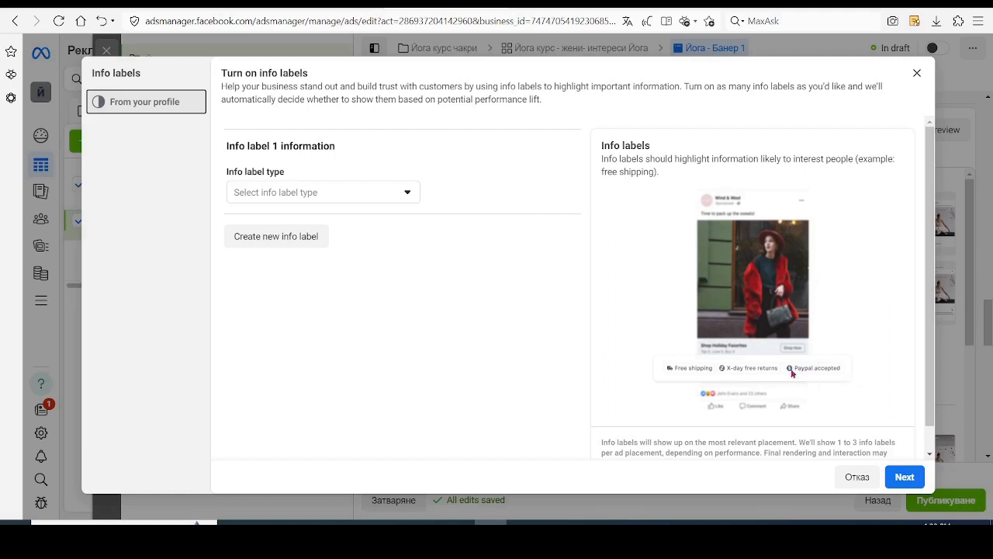
click(409, 198)
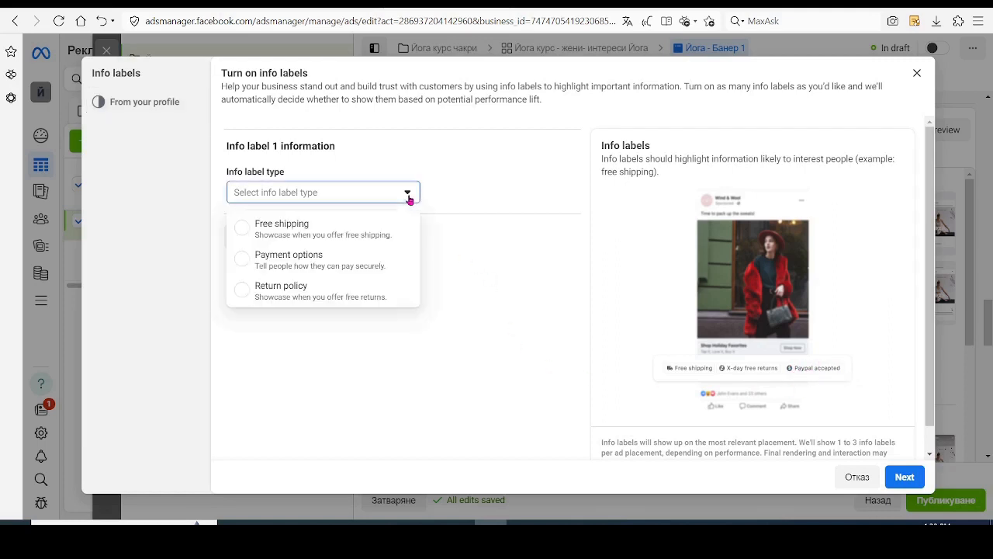
click(243, 263)
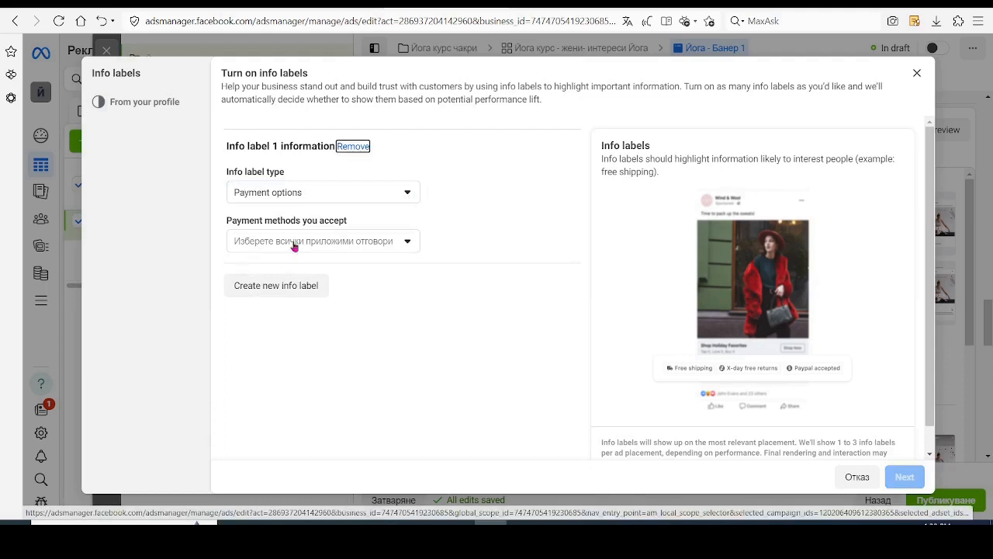
click(414, 195)
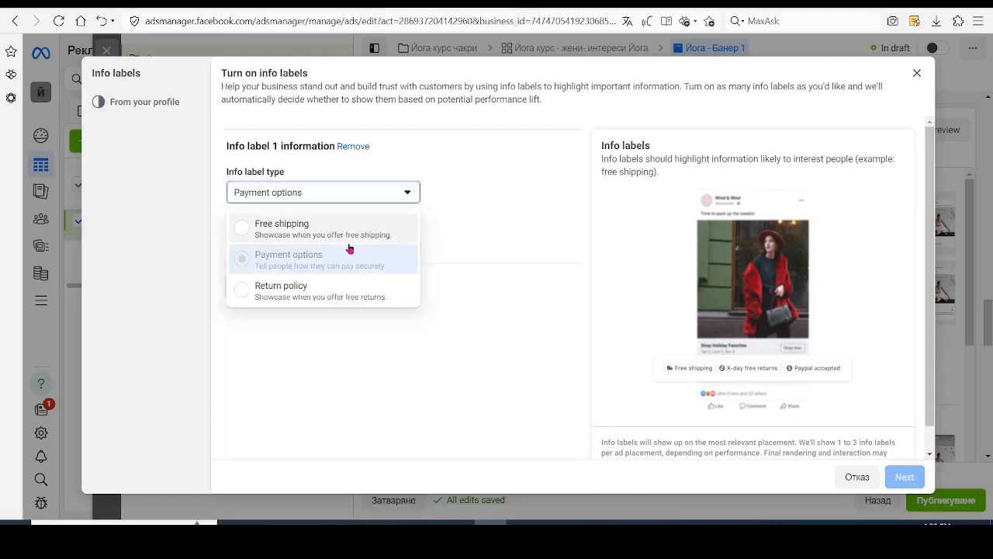
click(311, 288)
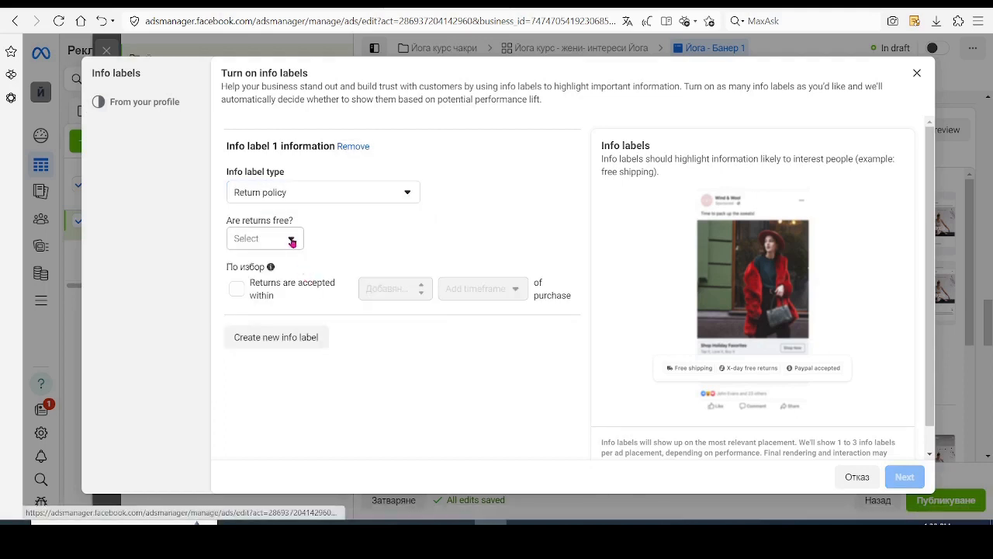
Set the return policy label to free returns (Да), accepted within 30 days of purchase.
click(260, 241)
click(242, 271)
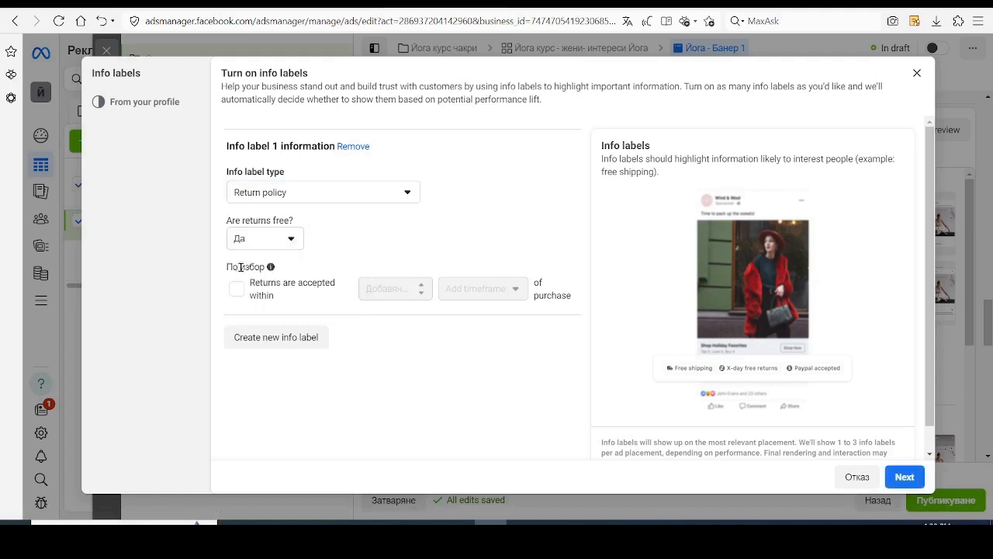
click(238, 290)
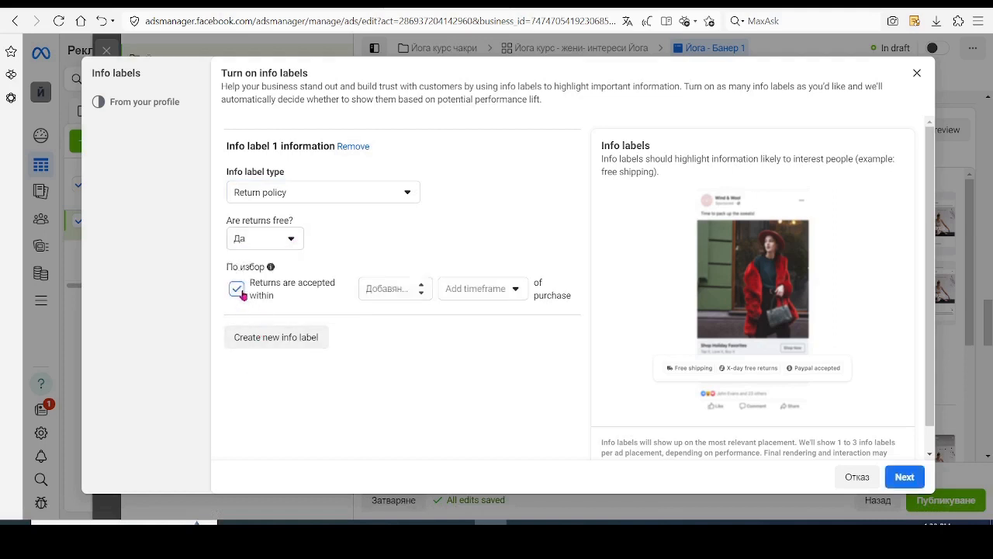
click(403, 290)
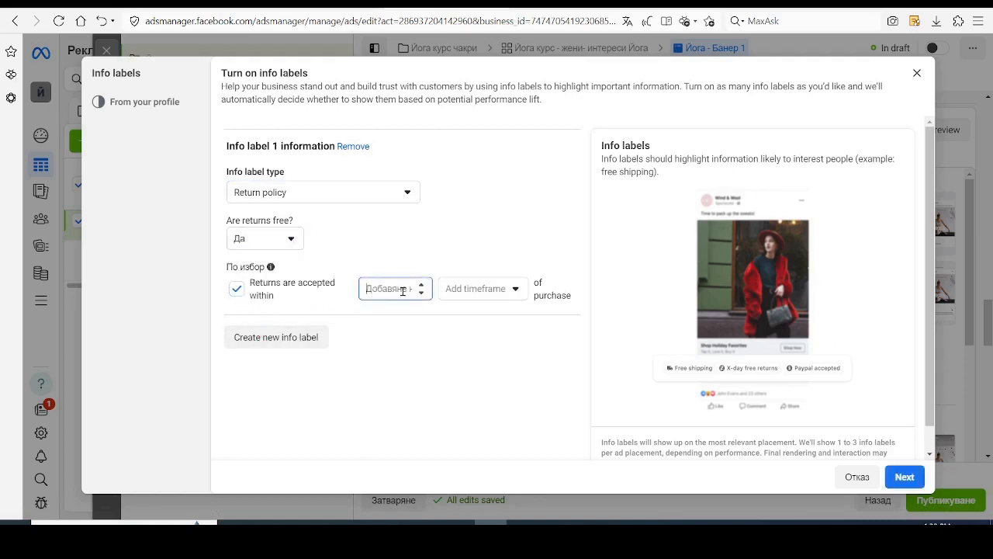
text(30)
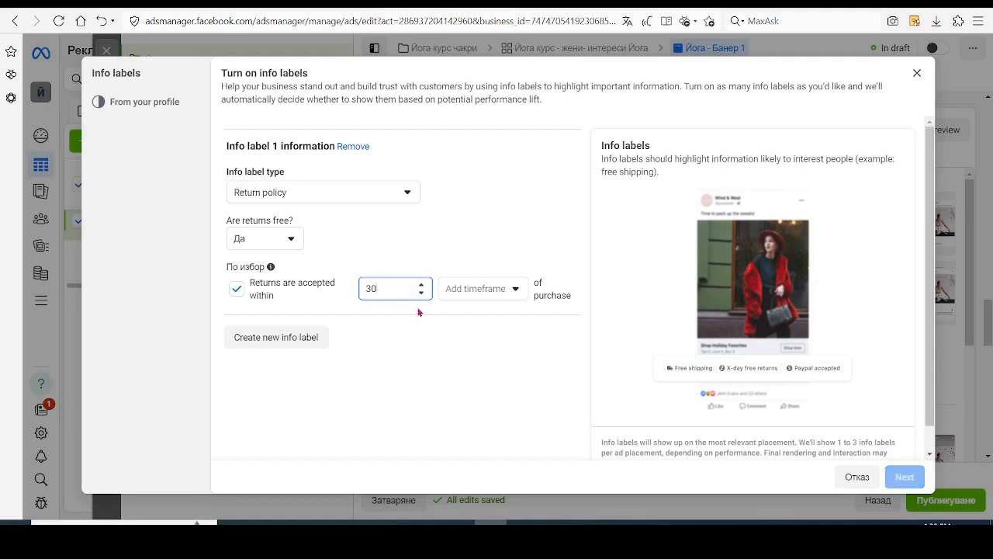
click(475, 287)
click(481, 326)
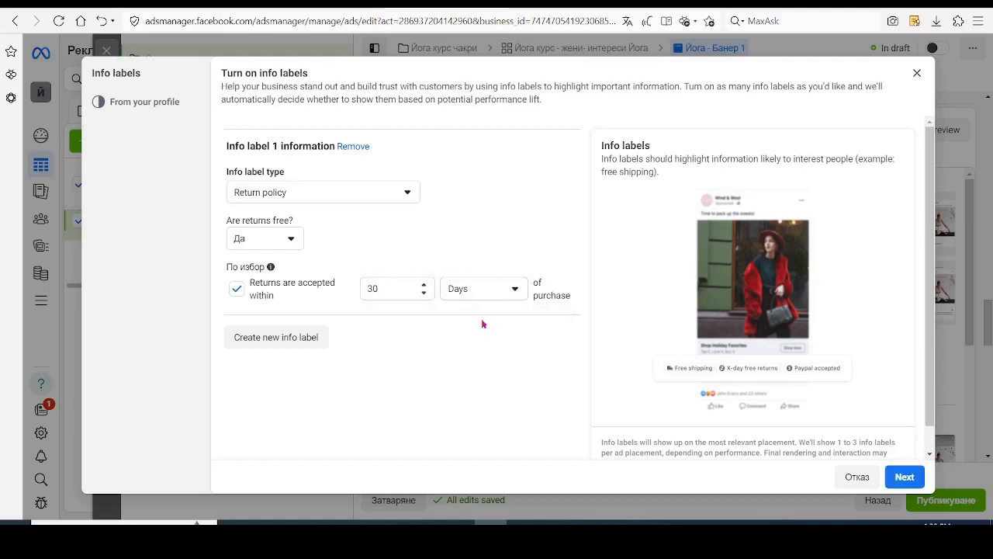
Continue to the info labels taken from the profile, review them, and cancel the info label edits.
click(905, 478)
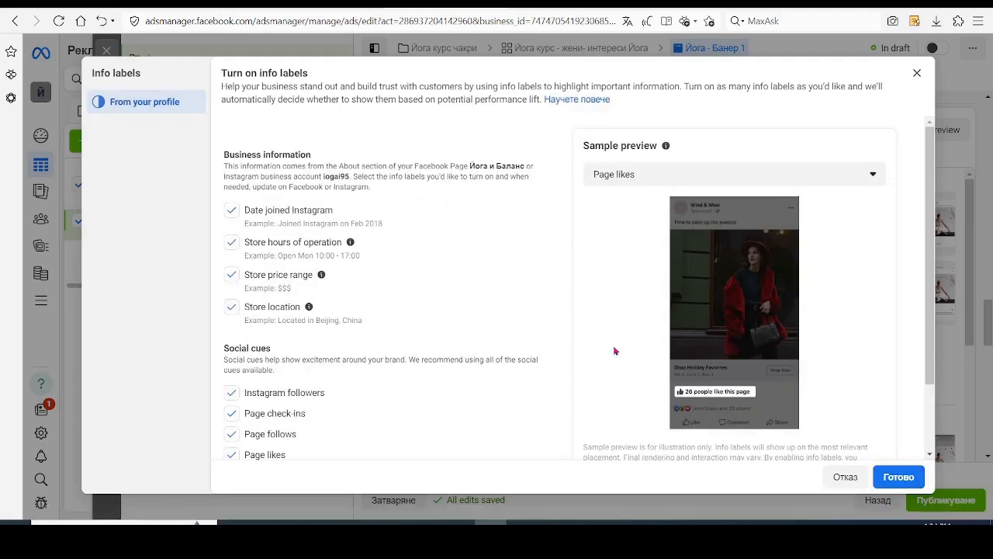
scroll(931, 202, down, 1)
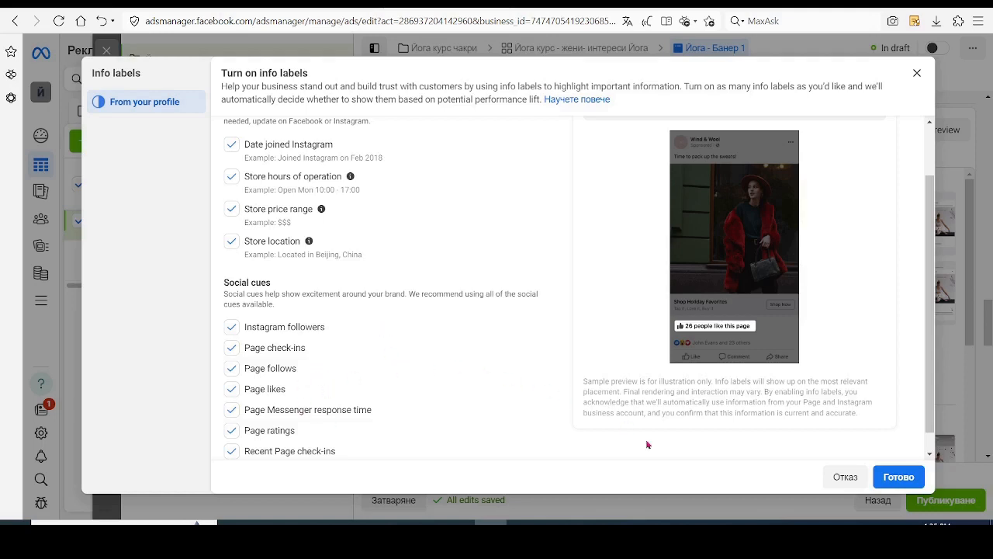
click(845, 477)
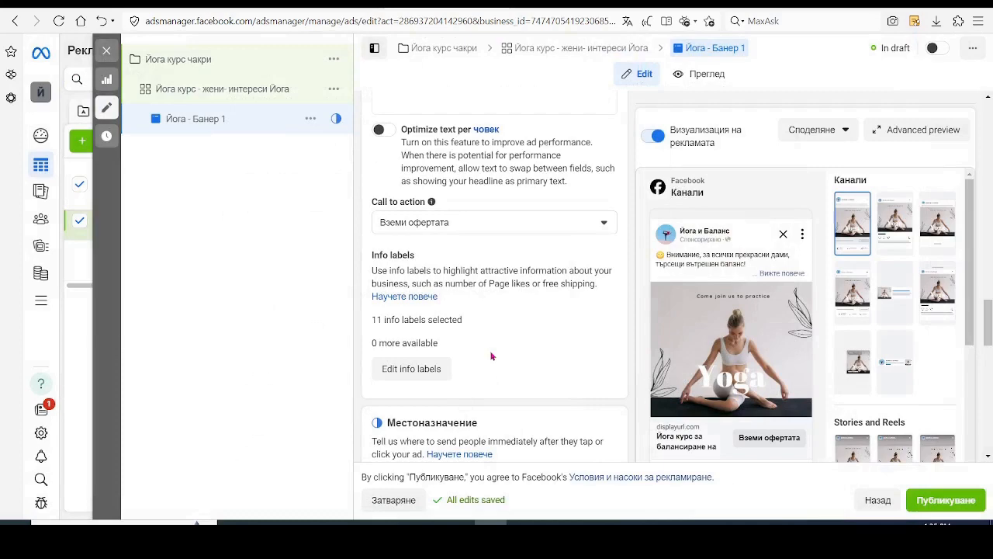
scroll(490, 356, down, 4)
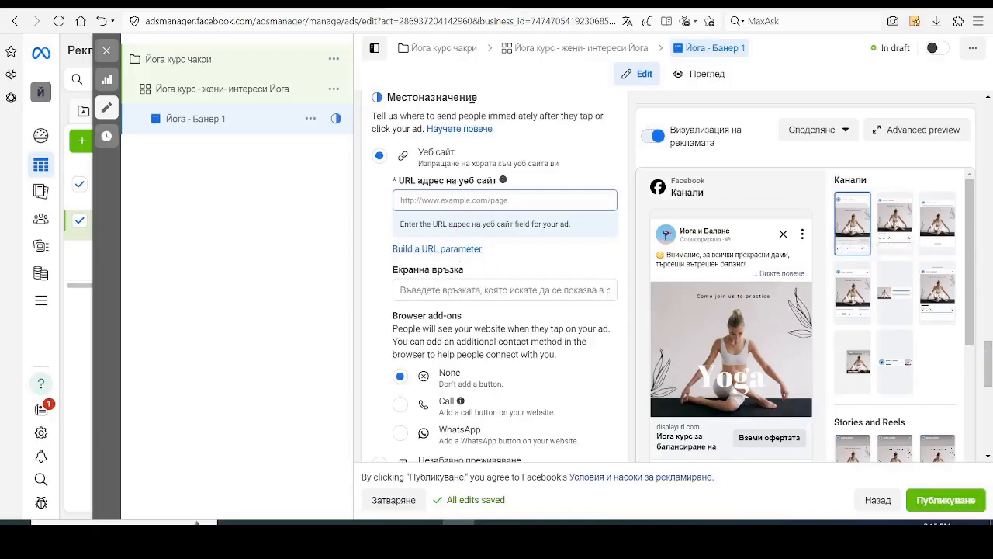
click(443, 198)
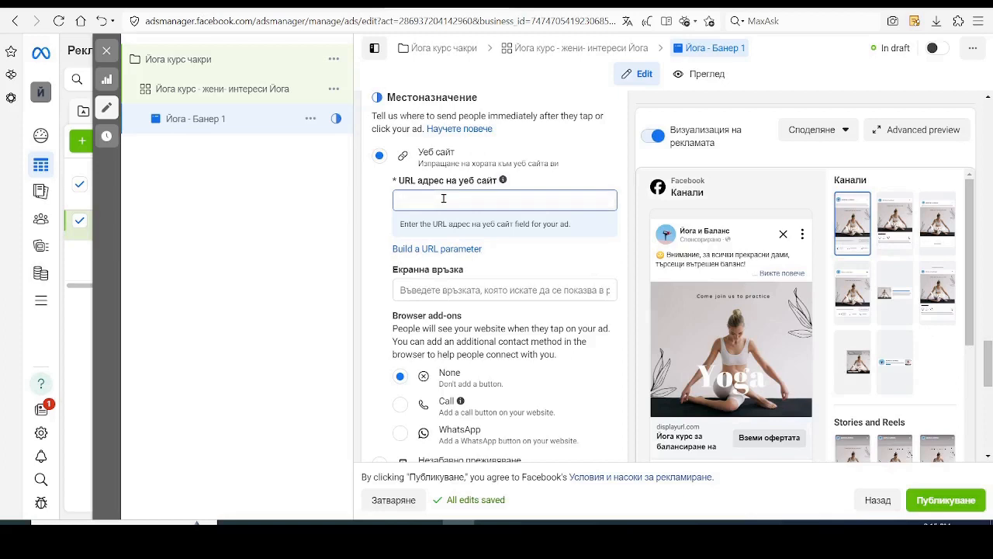
text(https://yogaibalans.online/kurs-yoga-chakri-5-bonusa)
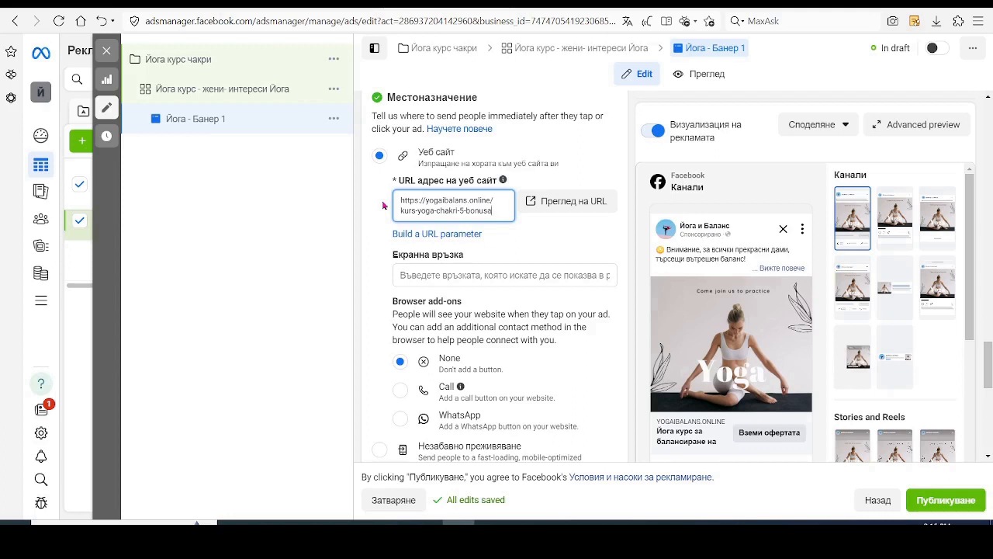
Set the ad's display link to yogaibalans.online.
click(432, 274)
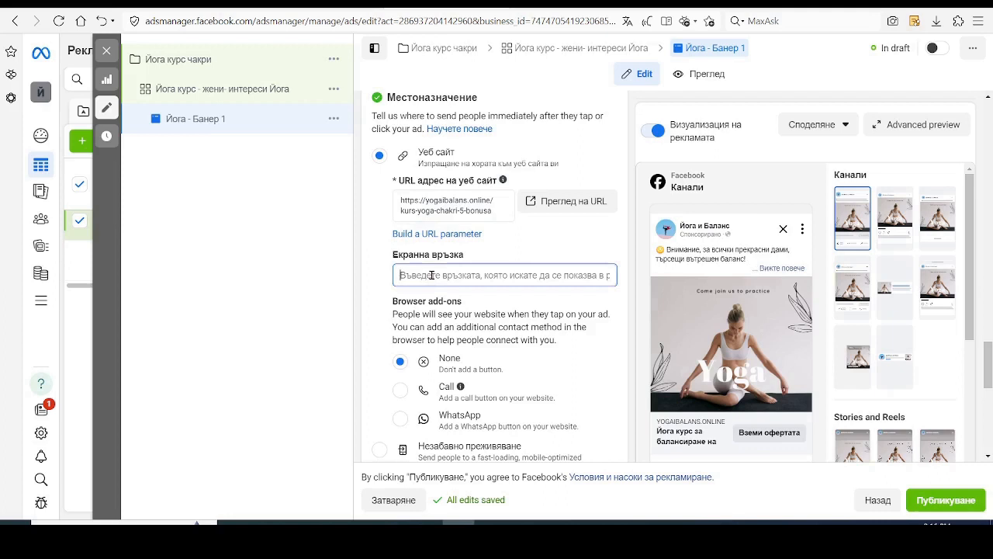
text(yogabalans.online)
click(371, 283)
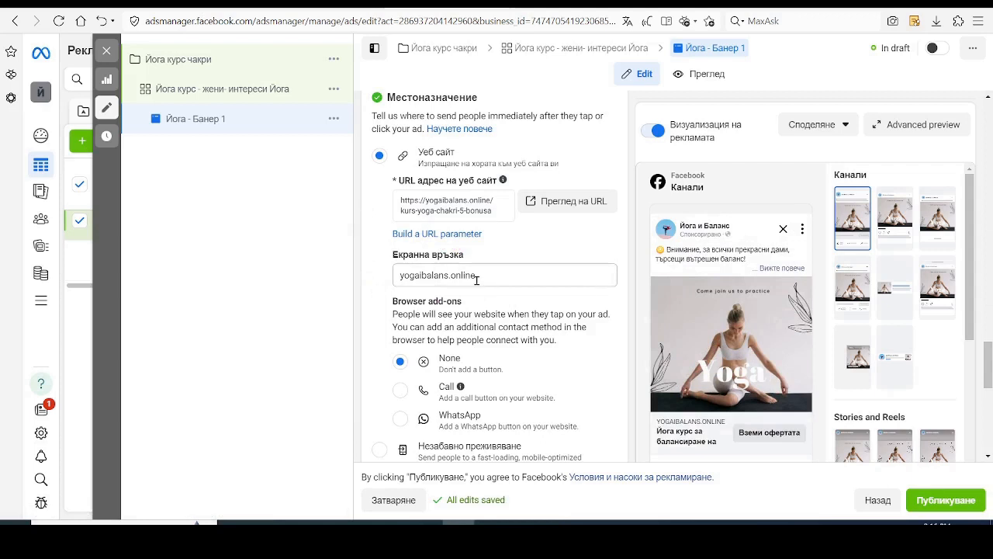
Review the ad's browser add-ons, languages and tracking settings.
scroll(476, 280, down, 1)
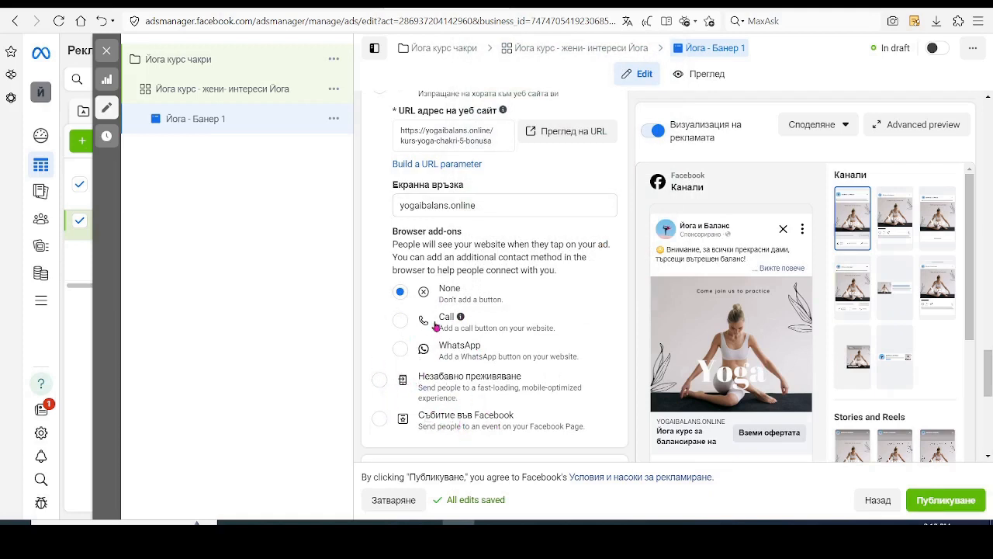
mouse_move(432, 326)
scroll(554, 370, down, 2)
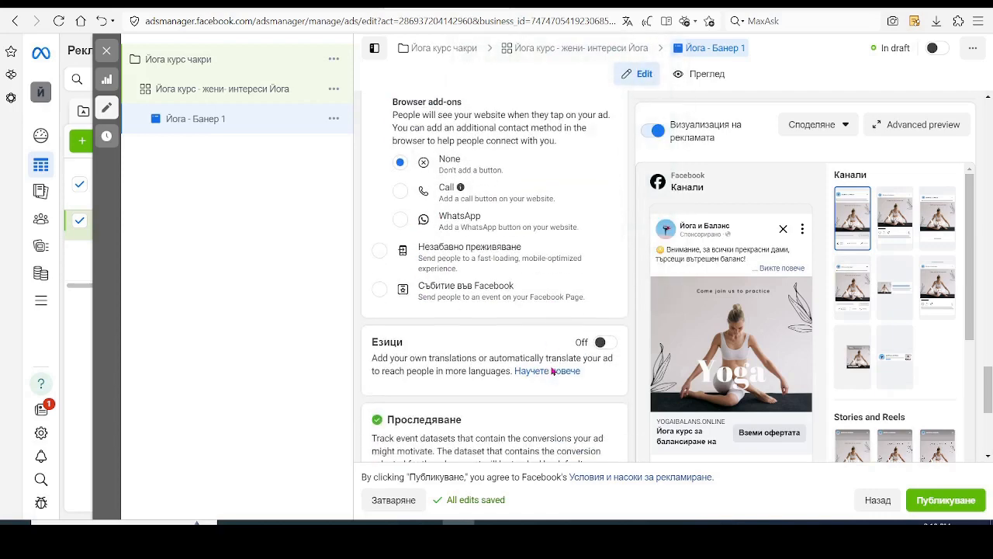
scroll(465, 328, down, 1)
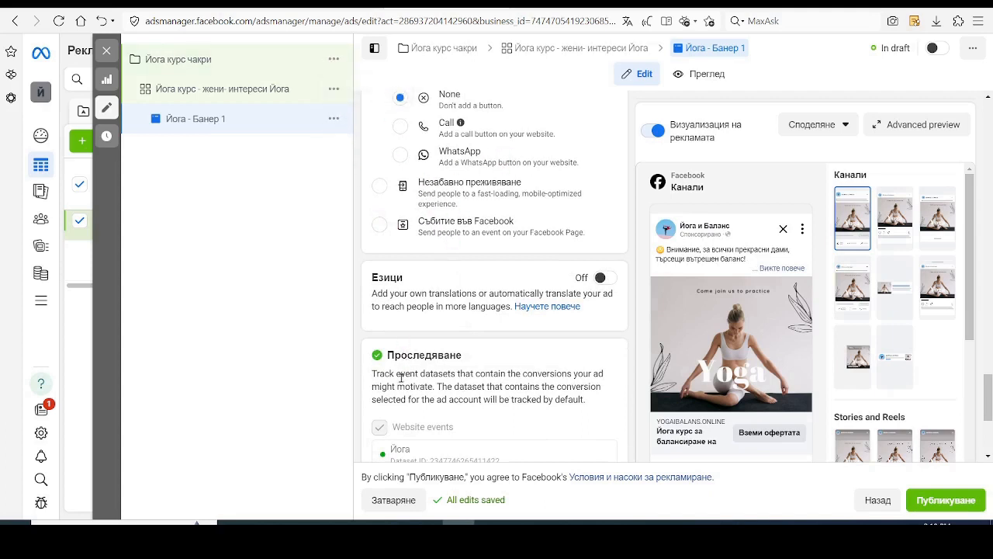
scroll(481, 245, down, 2)
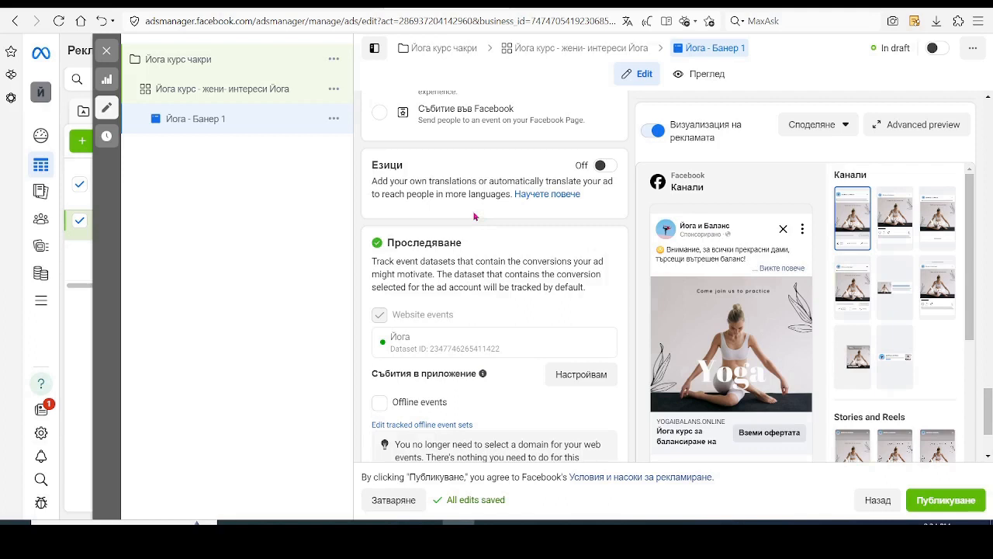
scroll(487, 274, down, 1)
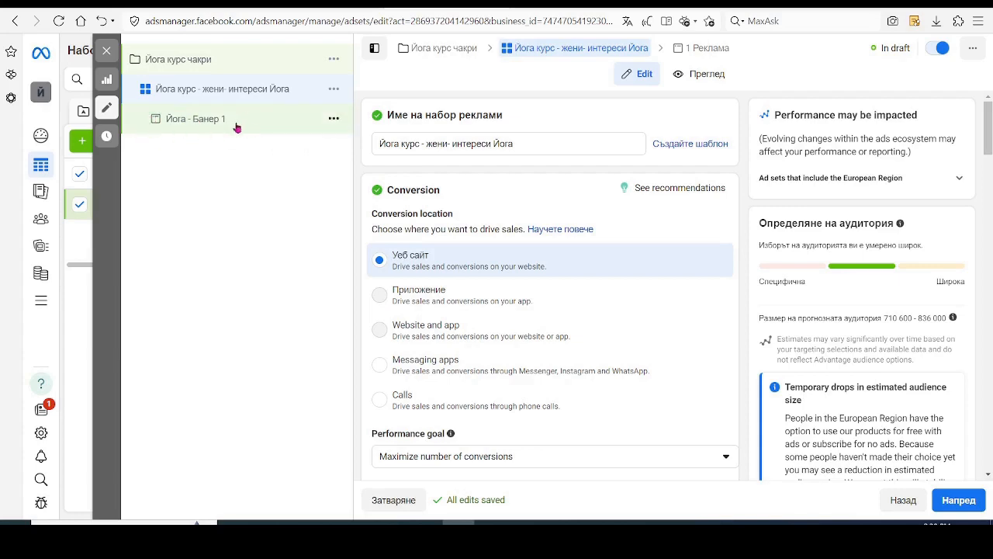
Duplicate the ad Йога - Банер 1 once within its original campaign.
click(334, 118)
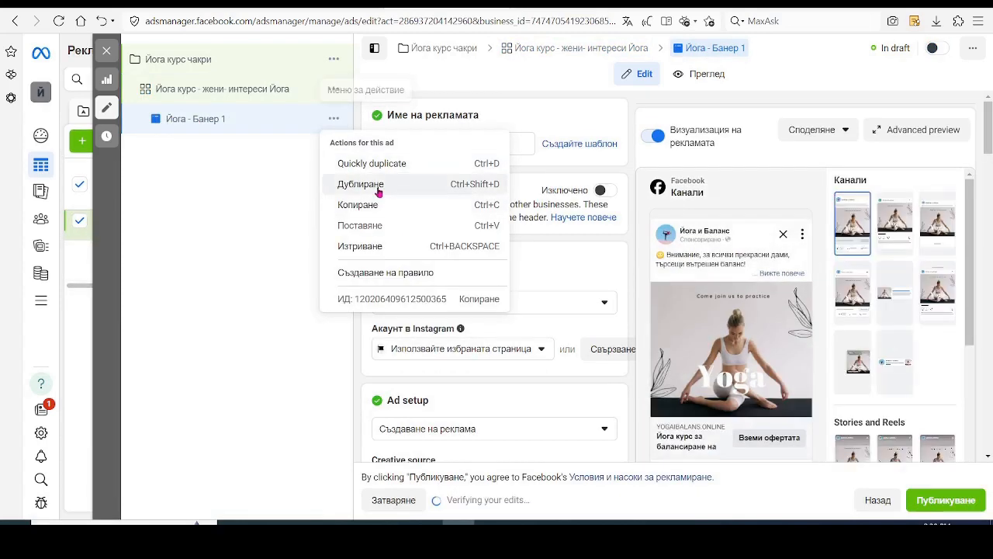
click(379, 191)
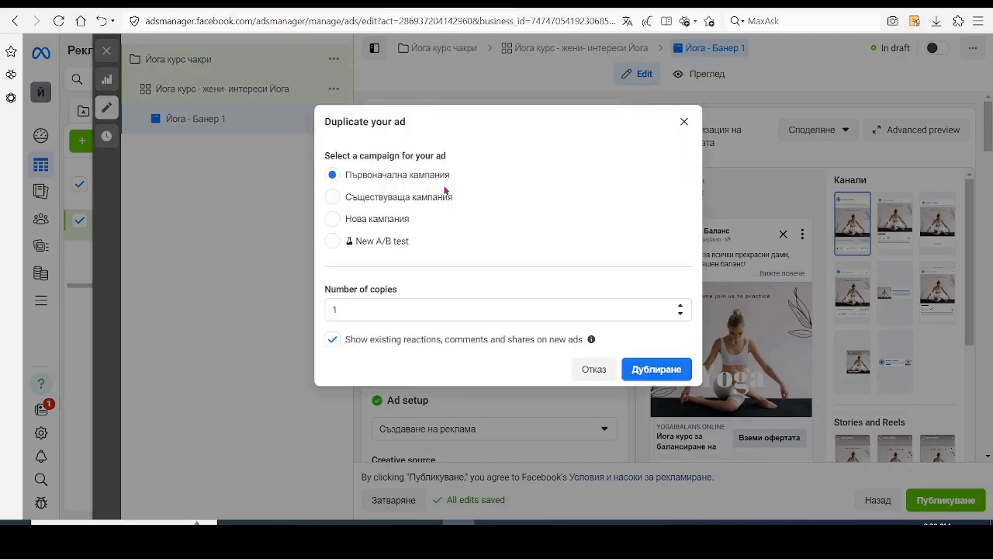
click(664, 369)
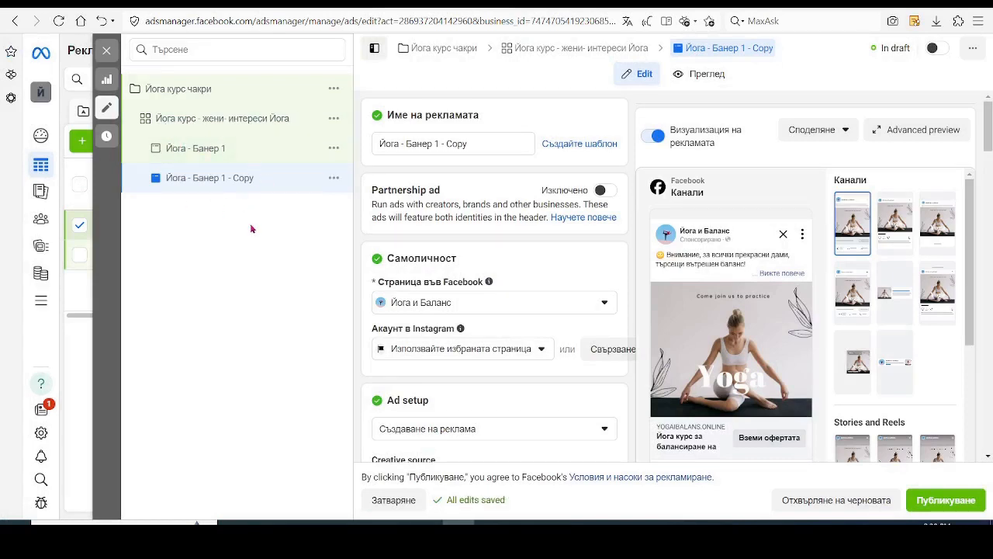
Rename the duplicated ad as Йога - Банер 2.
click(501, 143)
key(BackSpace)
key(BackSpace)
key(BackSpace)
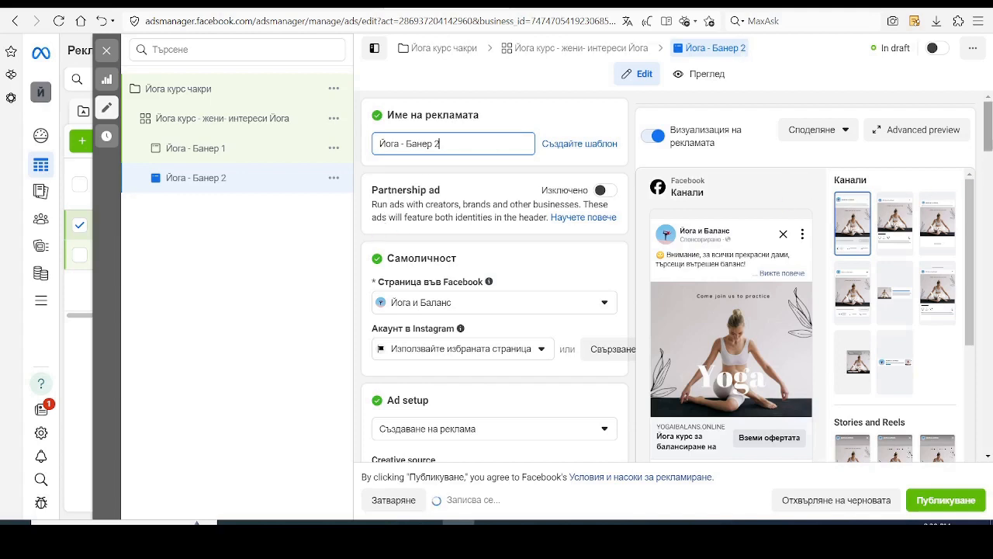
Remove the existing media from the ad creative of Йога - Банер 2.
mouse_move(990, 128)
mouse_down()
mouse_move(990, 144)
mouse_move(990, 126)
mouse_up()
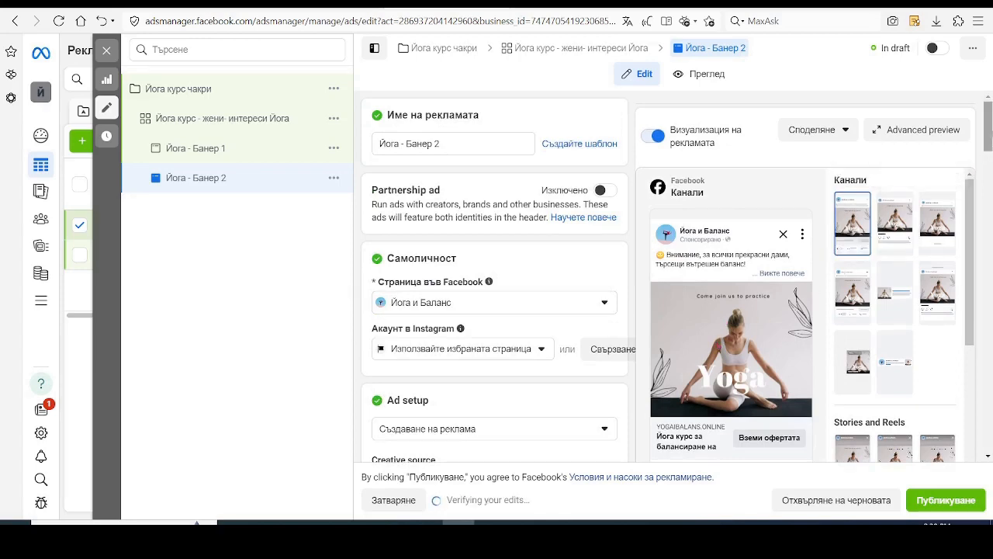
drag(988, 131, 990, 228)
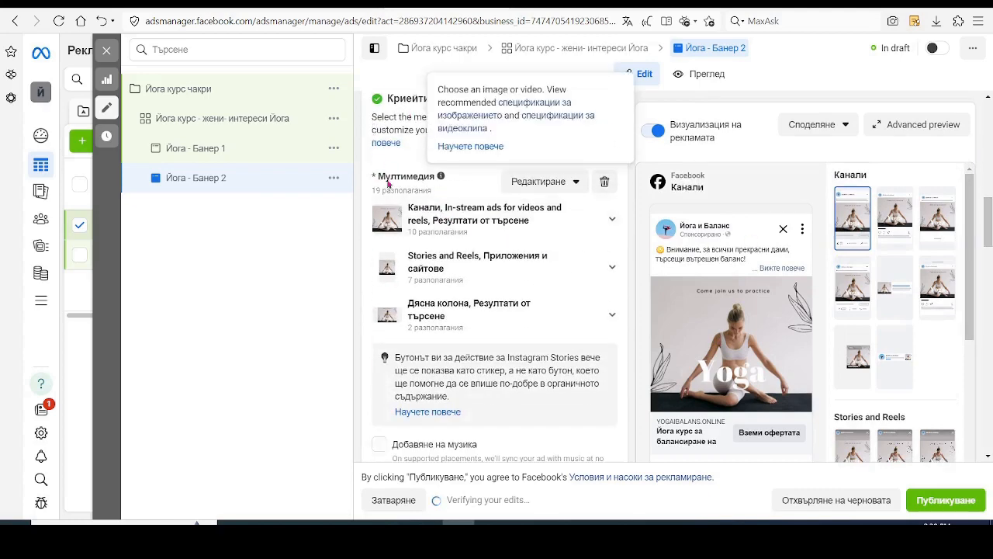
click(605, 182)
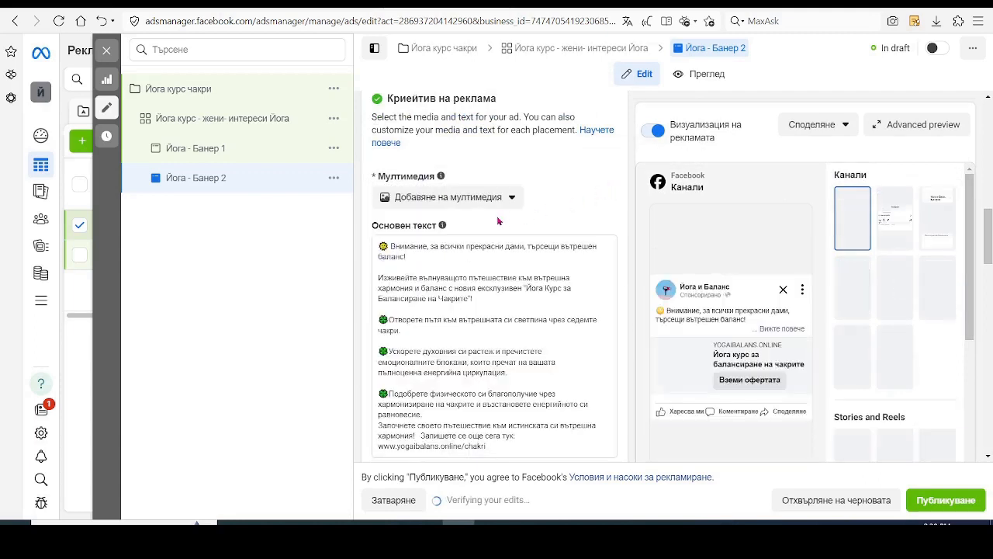
Upload the image B4 as the ad's media, accepting the recommended placement crops and leaving enhancements off.
click(470, 197)
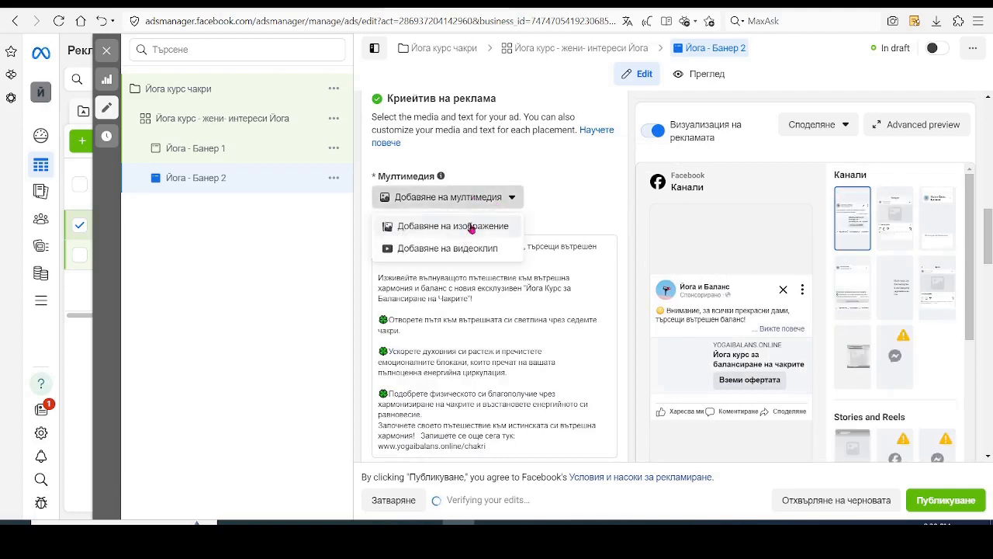
click(471, 227)
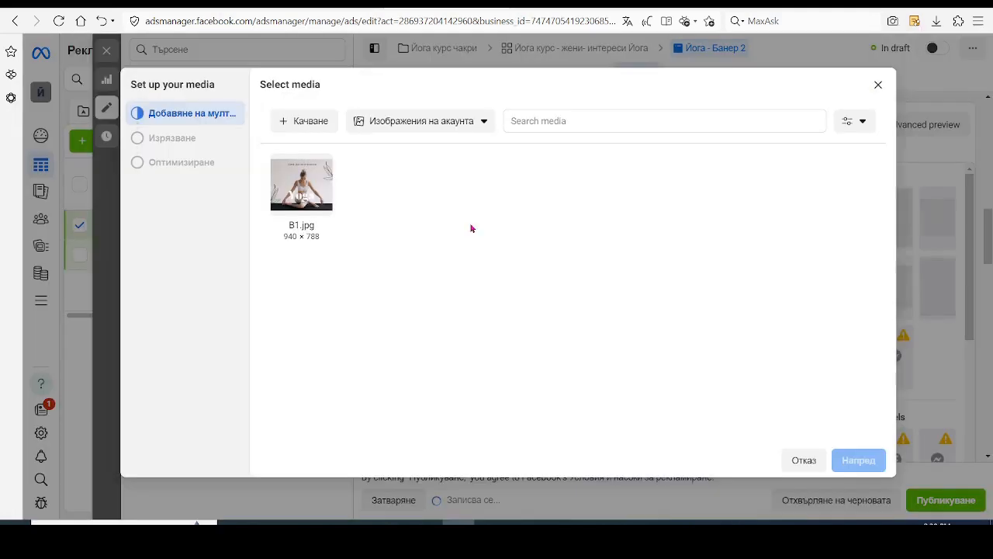
click(308, 122)
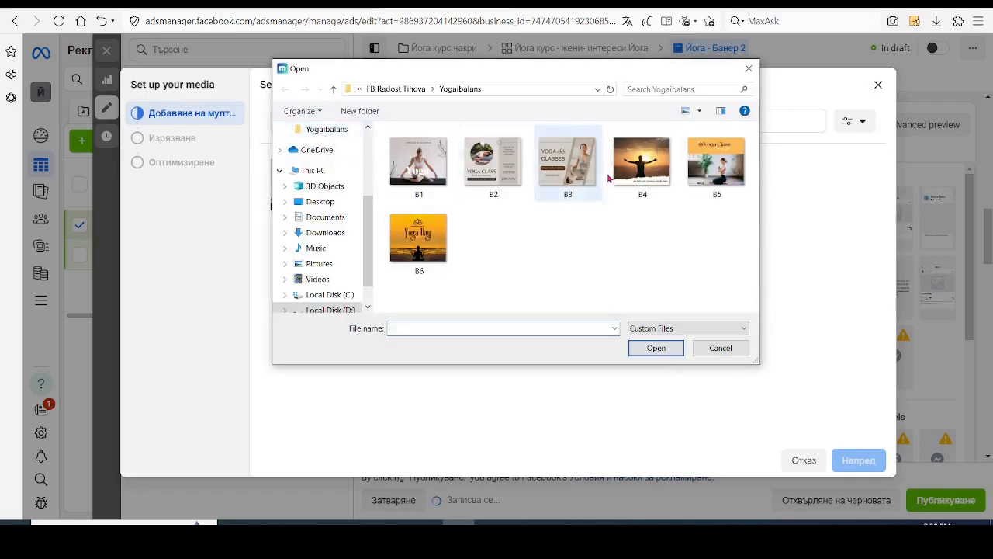
click(641, 167)
click(656, 350)
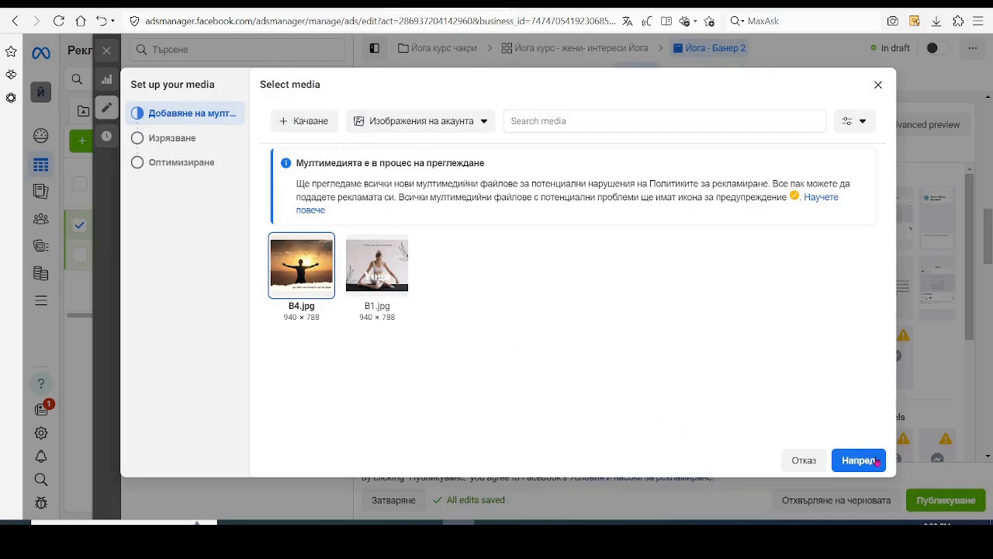
click(858, 460)
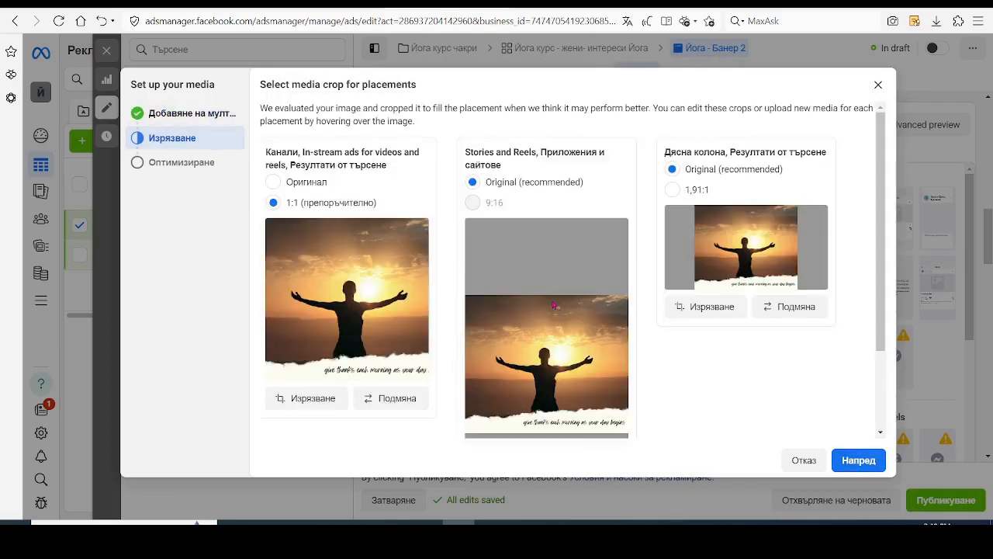
click(847, 460)
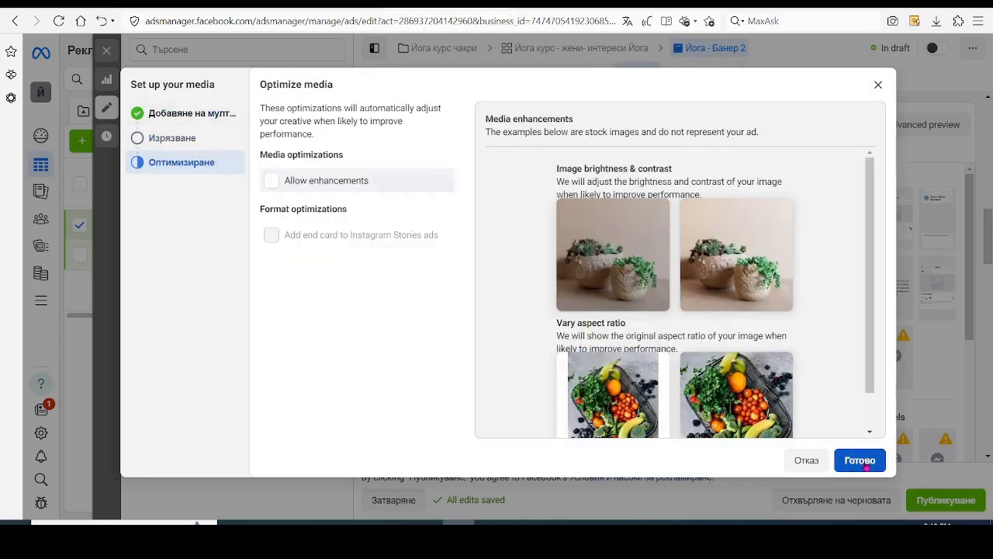
click(847, 460)
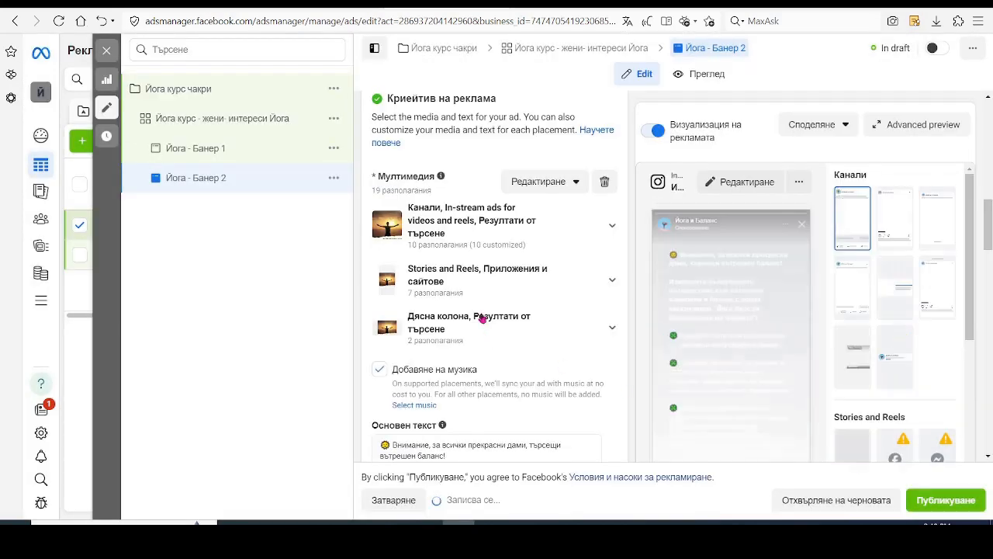
Preview Йога - Банер 2 with its new image in the Facebook feed placement.
scroll(480, 310, down, 1)
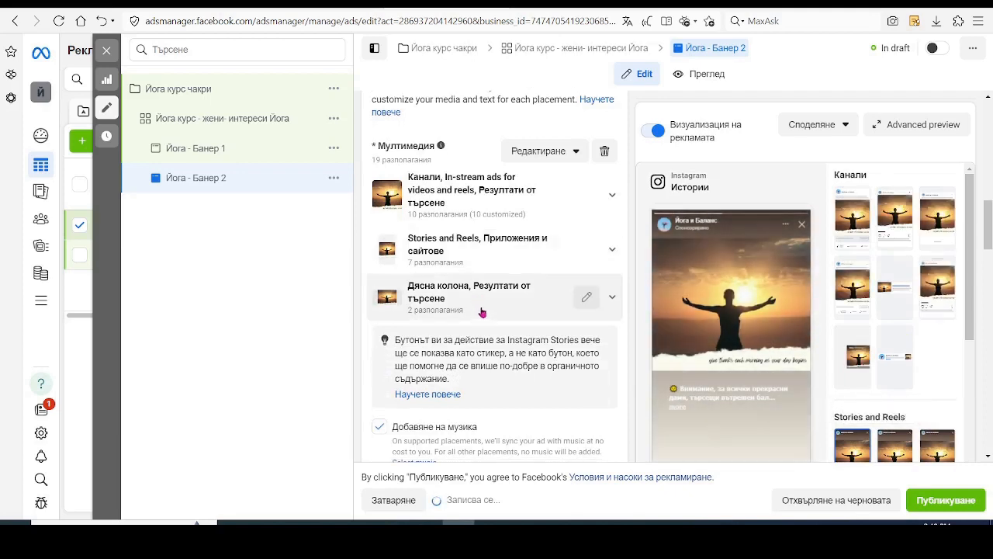
click(851, 220)
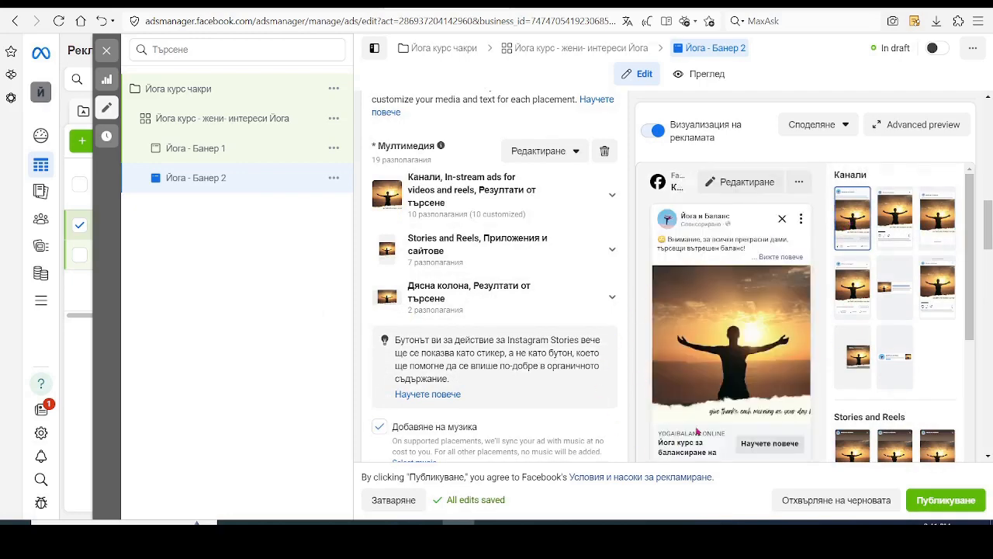
scroll(492, 350, up, 5)
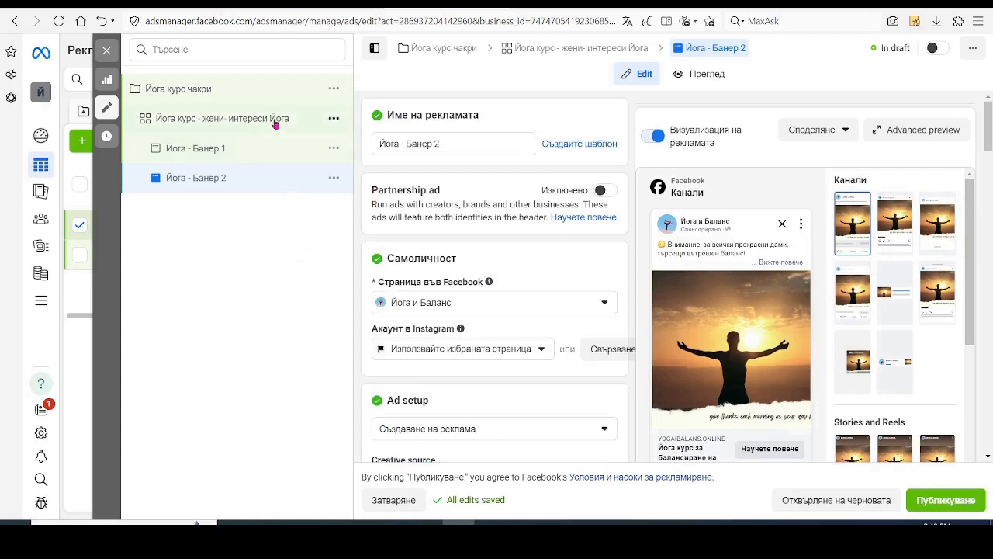
Duplicate the ad set Йога курс - жени- интереси Йога once within its original campaign.
click(332, 120)
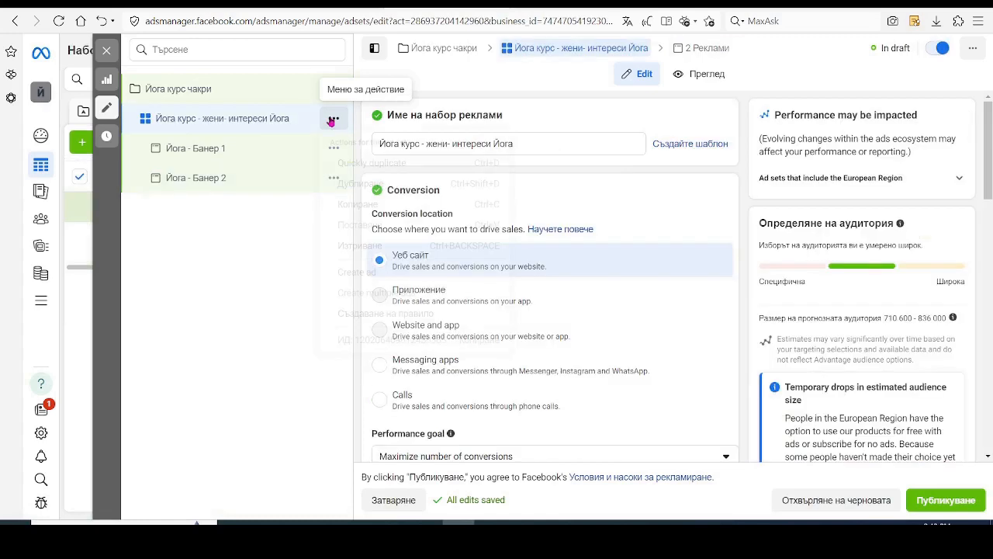
click(332, 121)
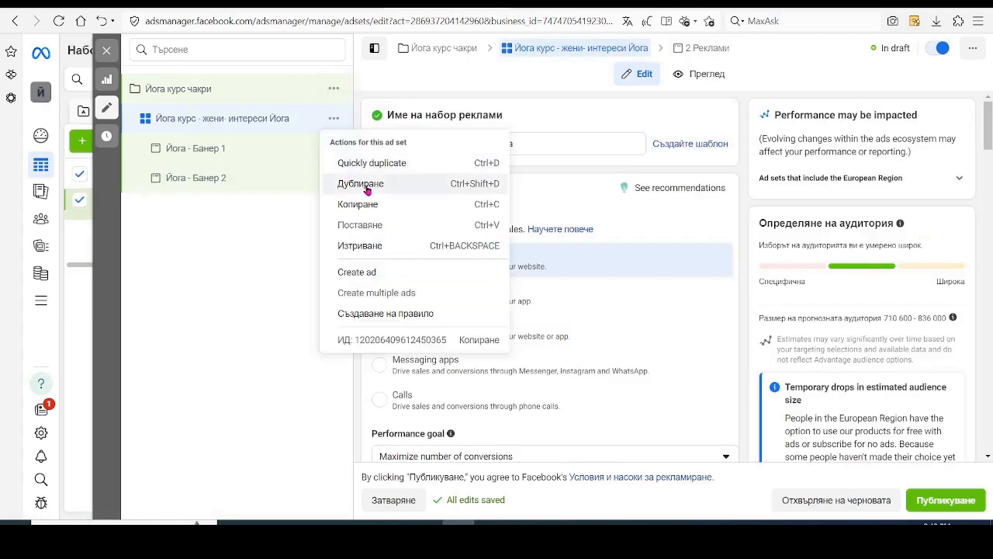
click(367, 188)
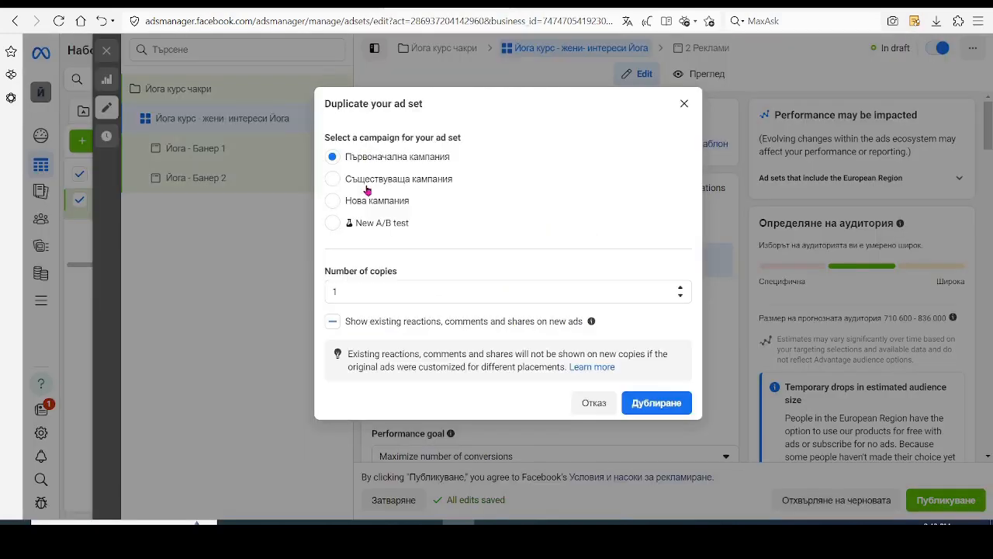
click(644, 403)
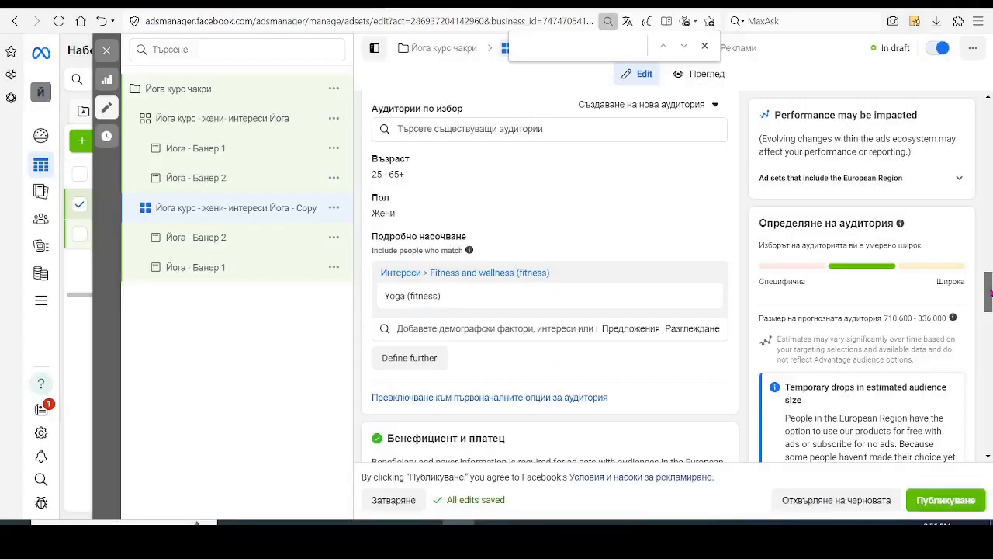
Remove the Yoga (fitness) interest from the detailed targeting of the duplicated ad set.
drag(990, 291, 990, 175)
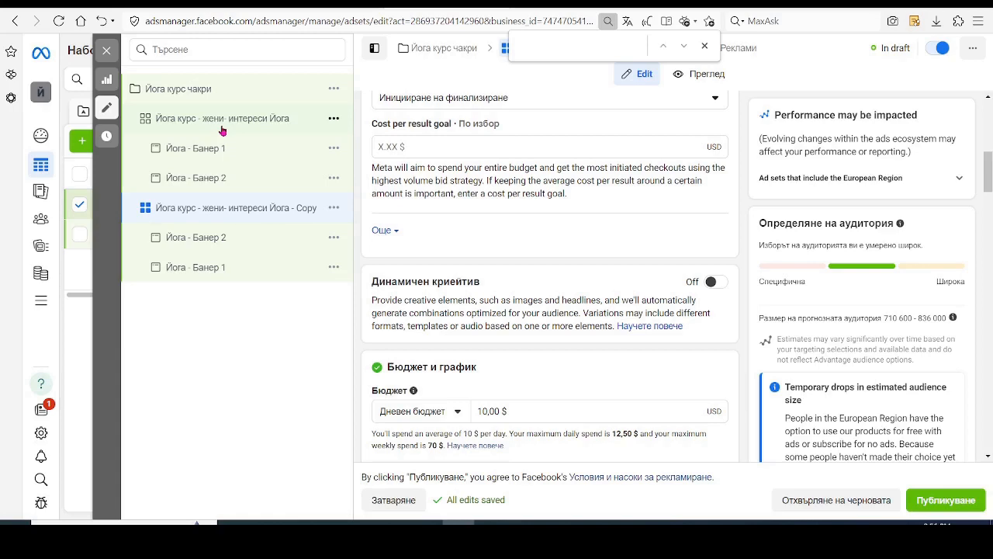
drag(989, 170, 988, 118)
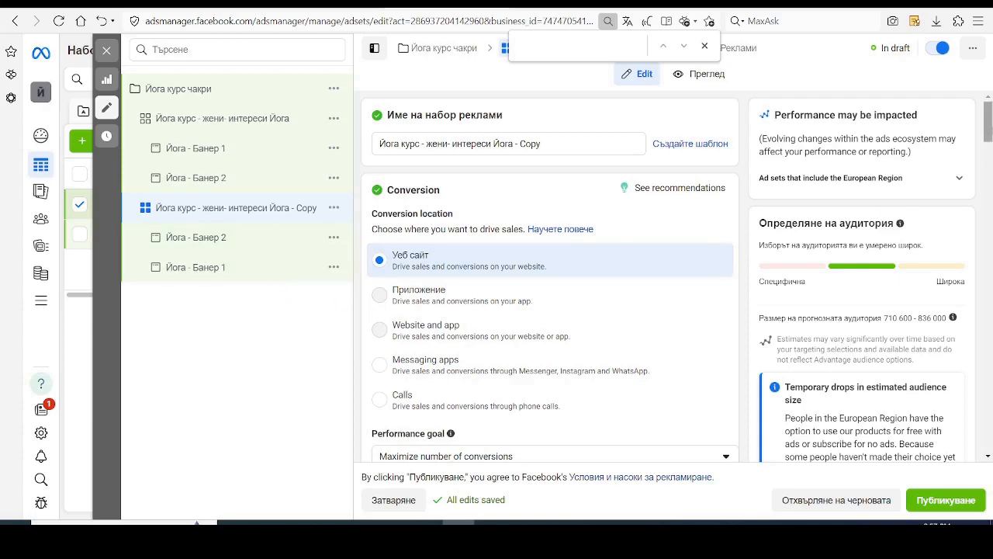
scroll(988, 124, down, 1)
drag(988, 124, 989, 291)
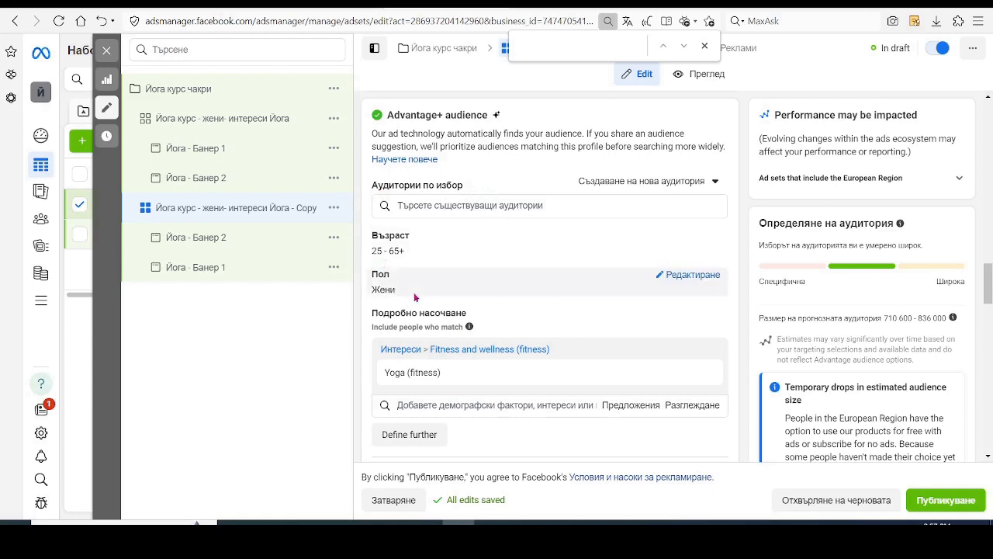
mouse_move(443, 376)
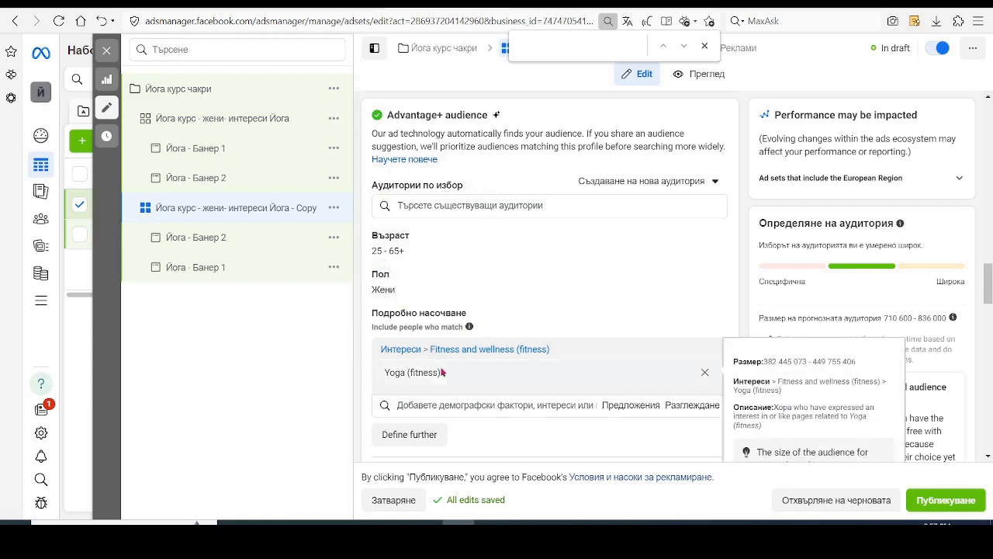
click(705, 373)
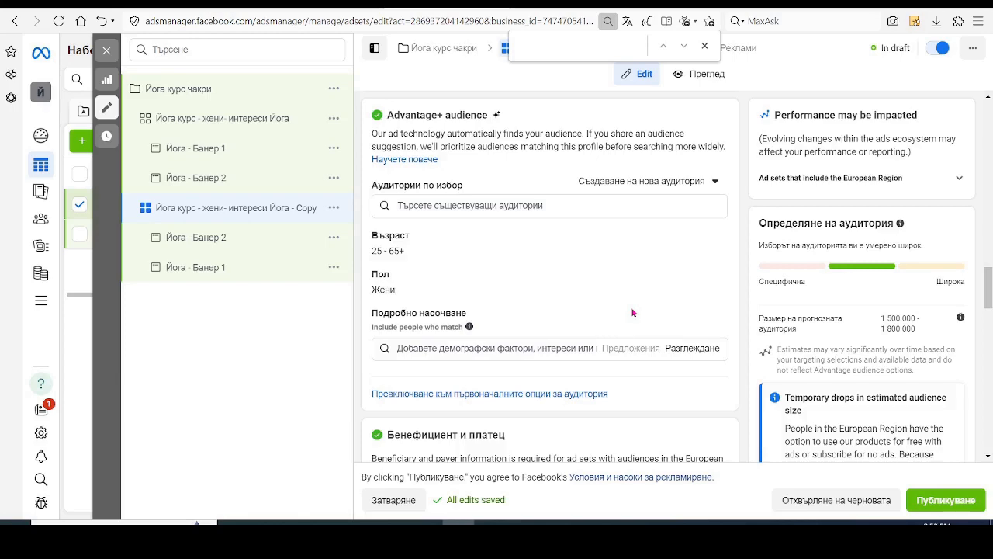
Rename the duplicated ad set as Йога курс - жени- широка.
scroll(549, 272, up, 10)
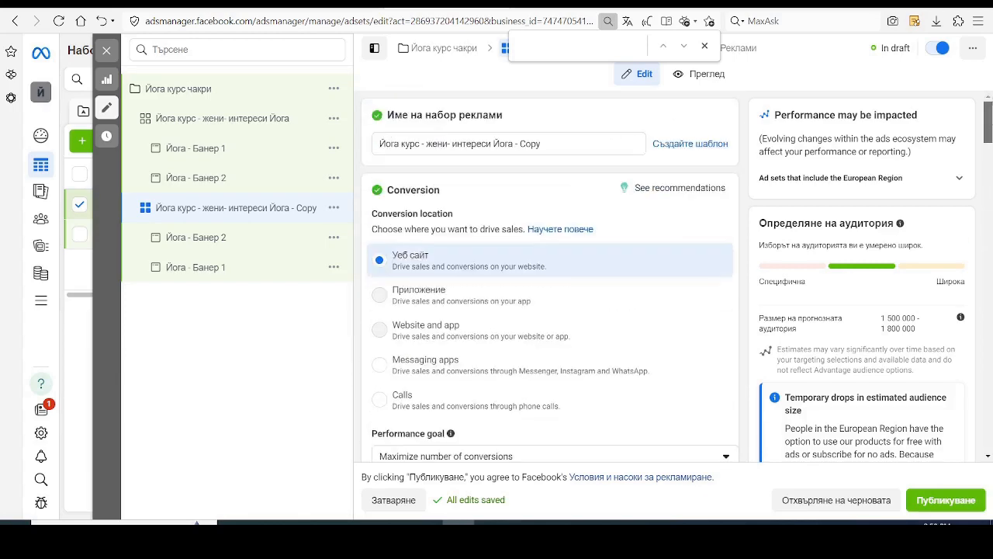
click(570, 142)
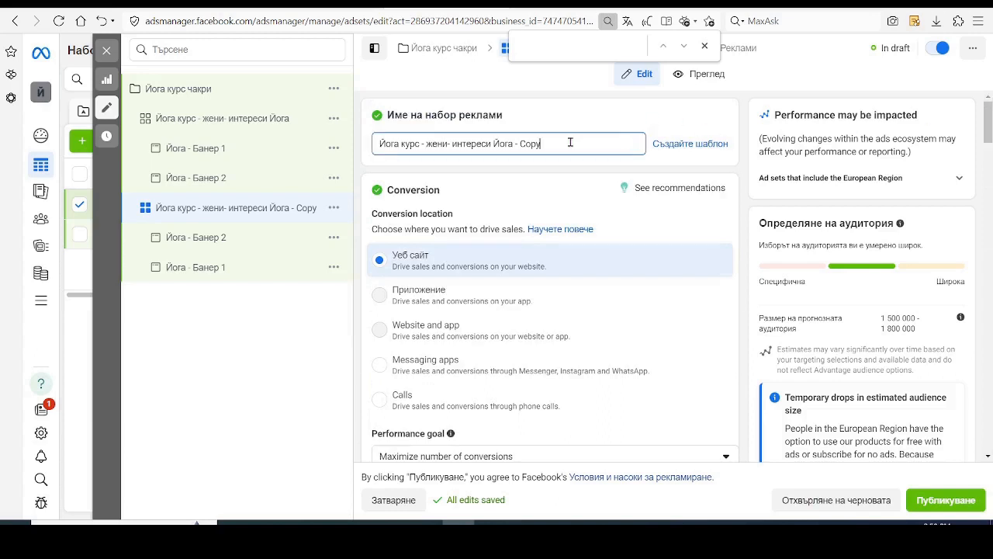
key(BackSpace)
key(BackSpace)
key(BackSpace)
key(BackSpace)
key(BackSpace)
key(BackSpace)
key(BackSpace)
key(BackSpace)
key(BackSpace)
key(BackSpace)
key(BackSpace)
key(BackSpace)
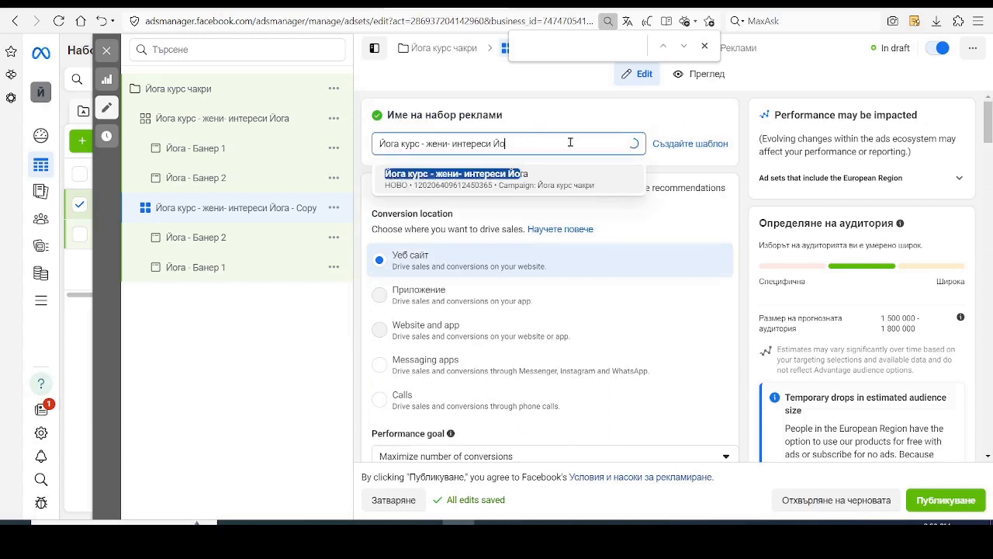
key(BackSpace)
key(BackSpace)
key(BackSpace)
key(BackSpace)
key(BackSpace)
key(BackSpace)
key(BackSpace)
key(BackSpace)
key(BackSpace)
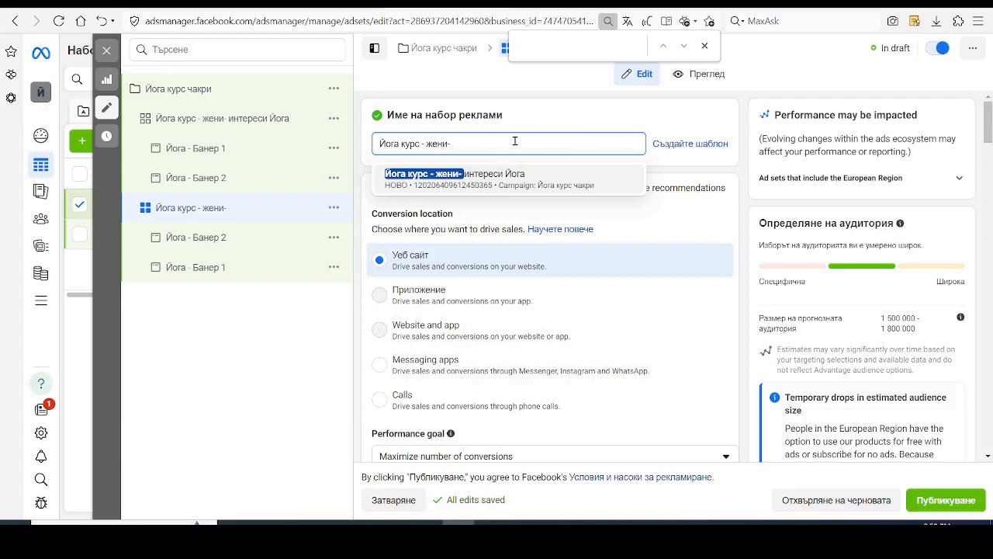
text(широка)
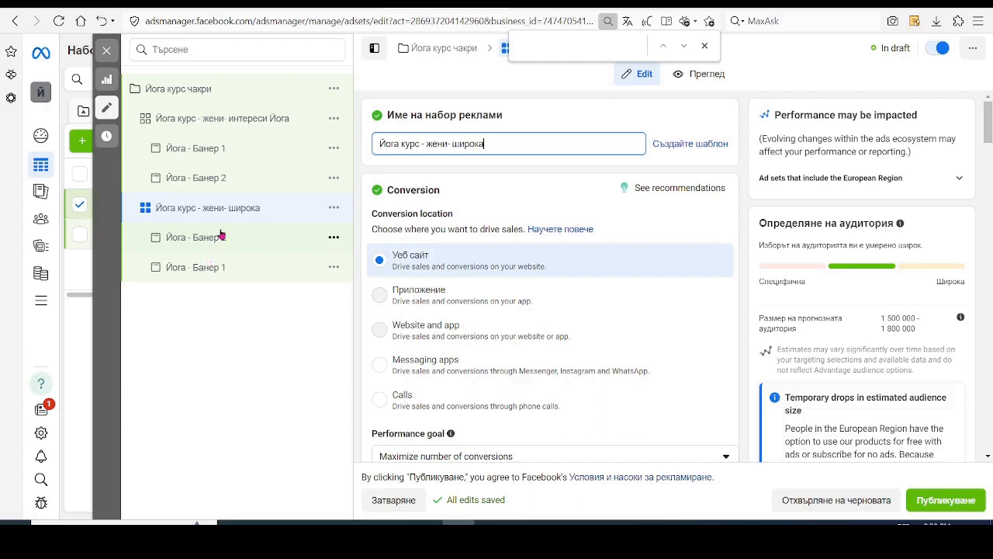
Remove all media from the creative of Йога - Банер 2 in the ad set Йога курс - жени- широка.
click(216, 247)
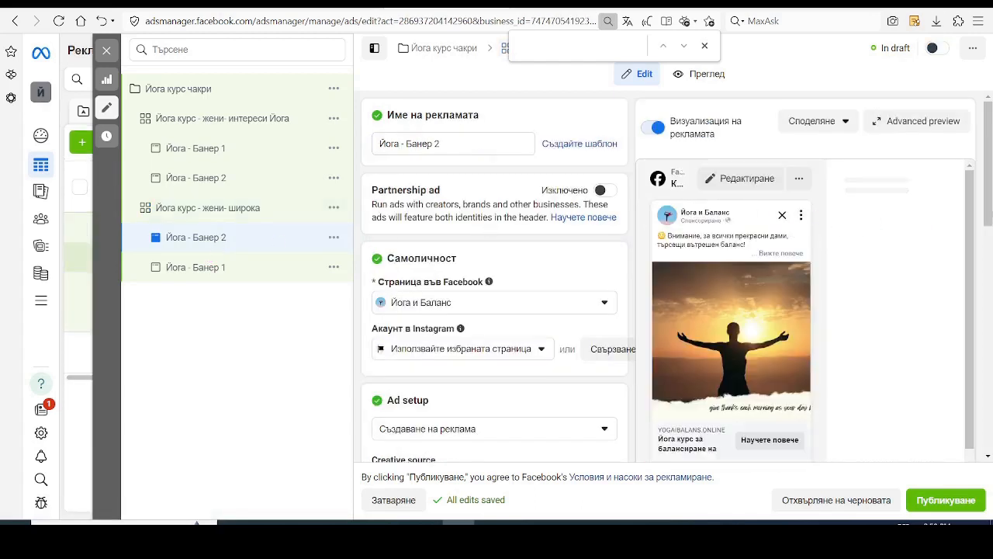
scroll(991, 197, down, 5)
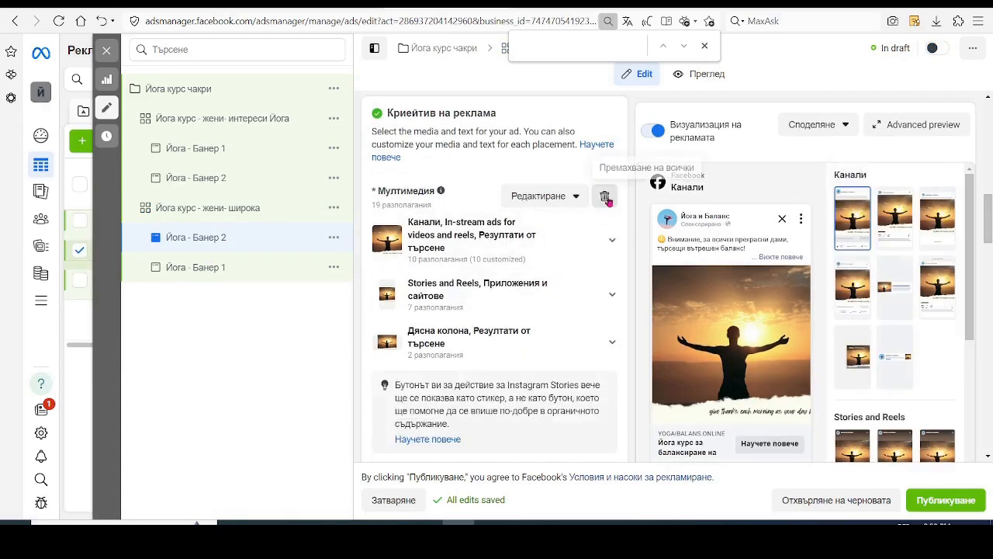
click(605, 197)
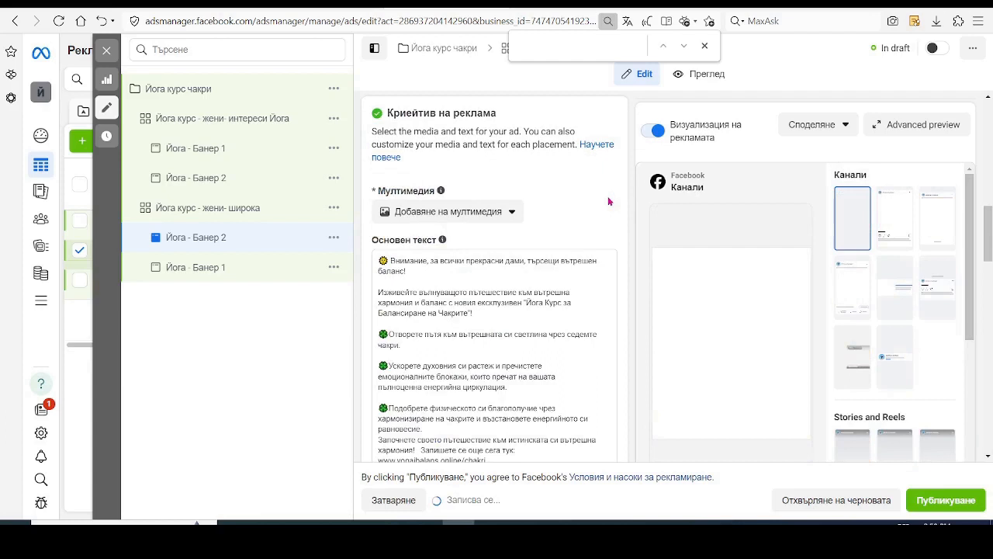
Upload the image B6 as the ad's media, accepting the recommended placement crops and leaving enhancements off.
click(481, 215)
click(456, 240)
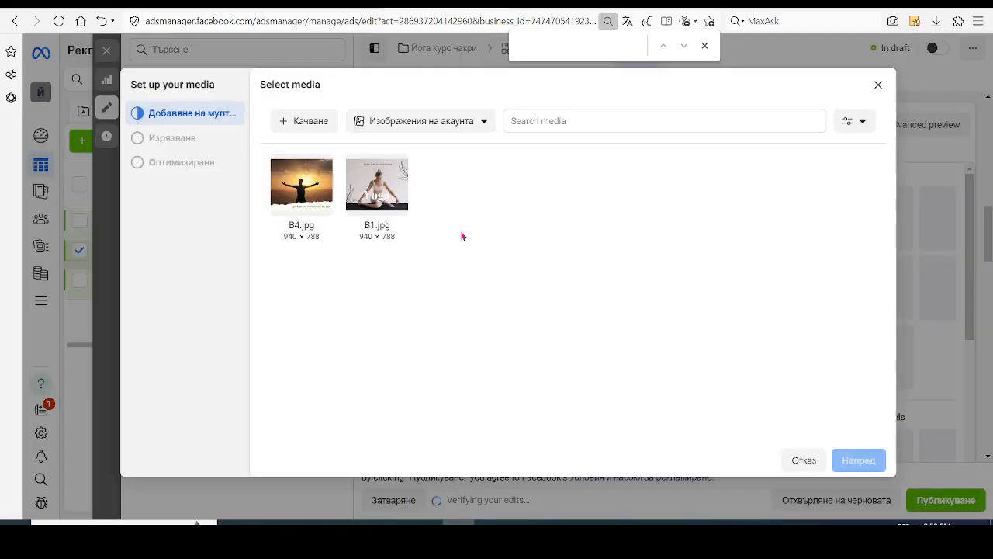
click(302, 122)
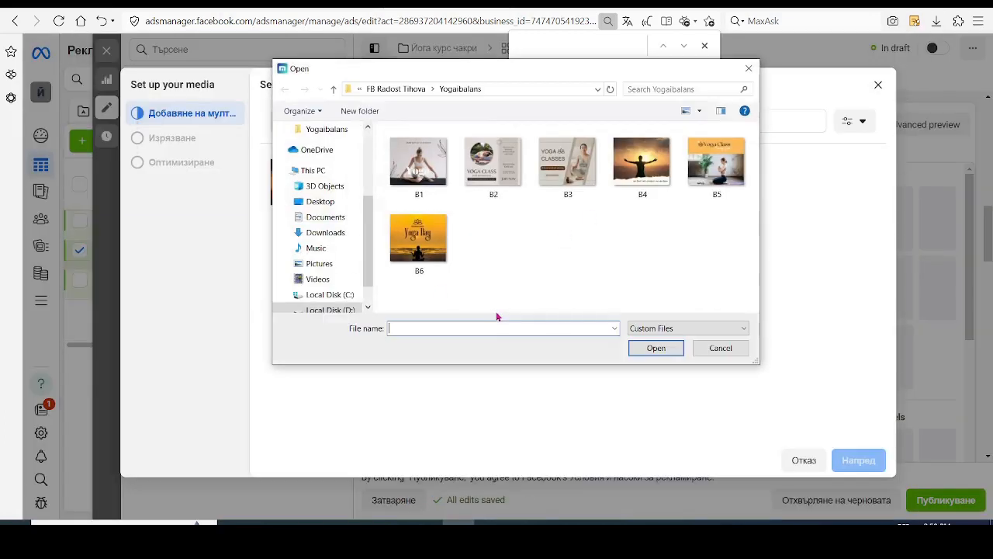
click(416, 242)
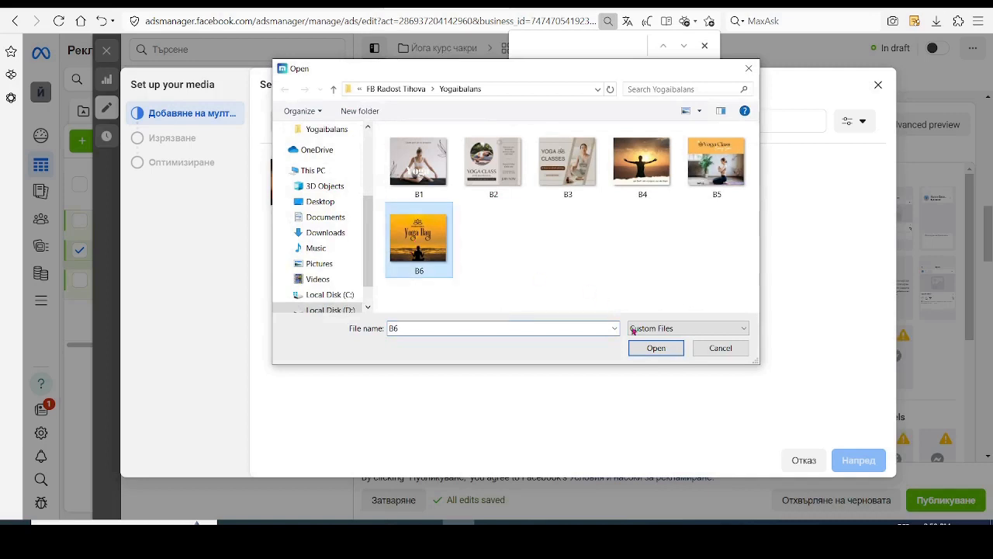
click(657, 348)
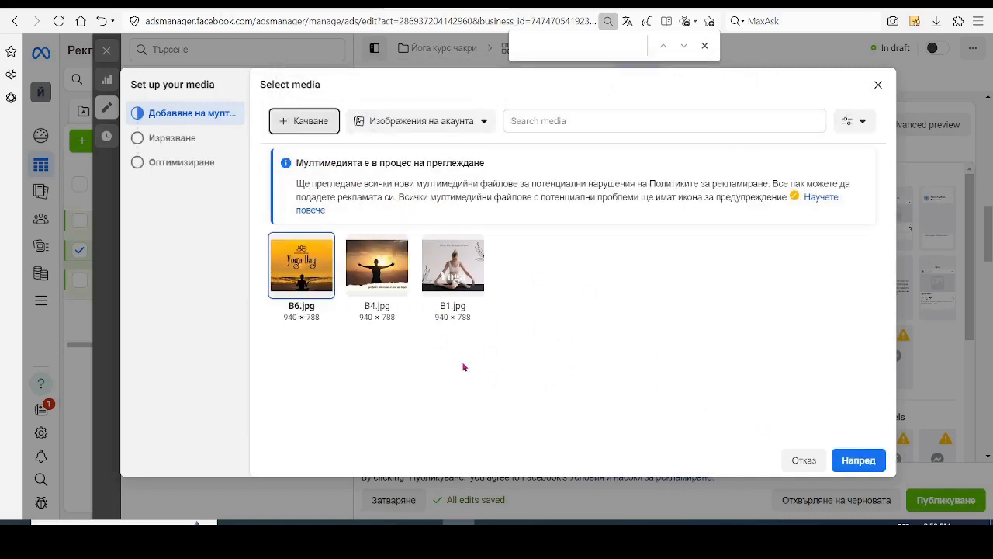
click(867, 460)
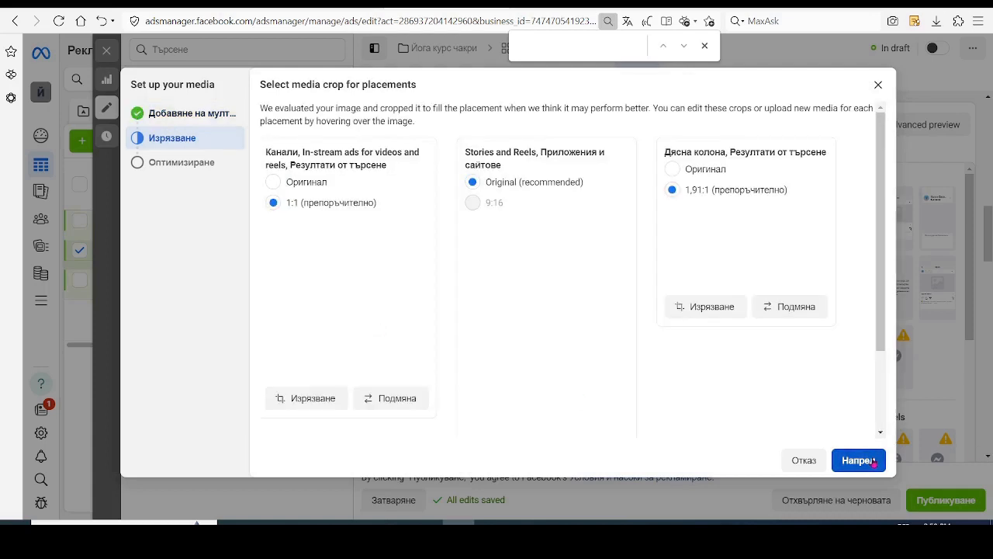
click(870, 463)
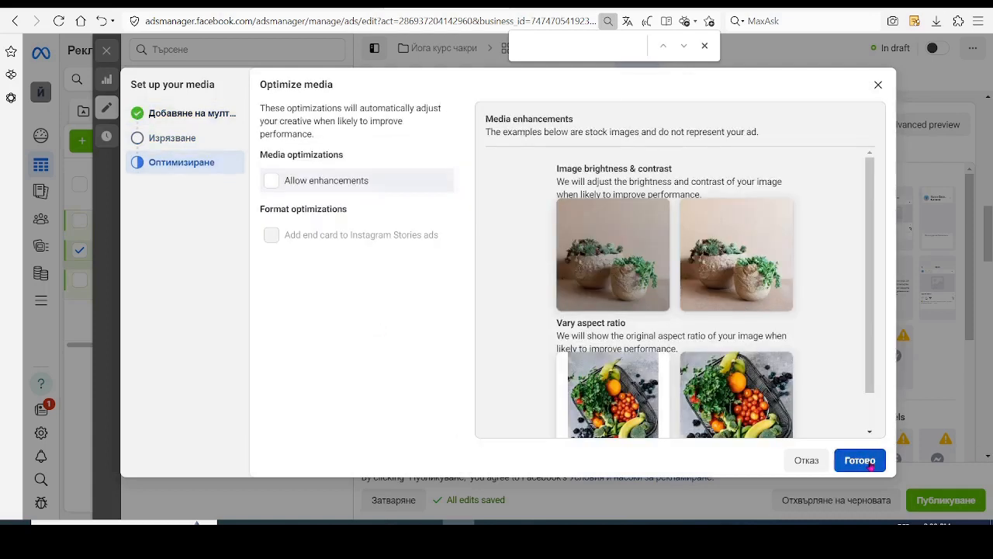
click(869, 463)
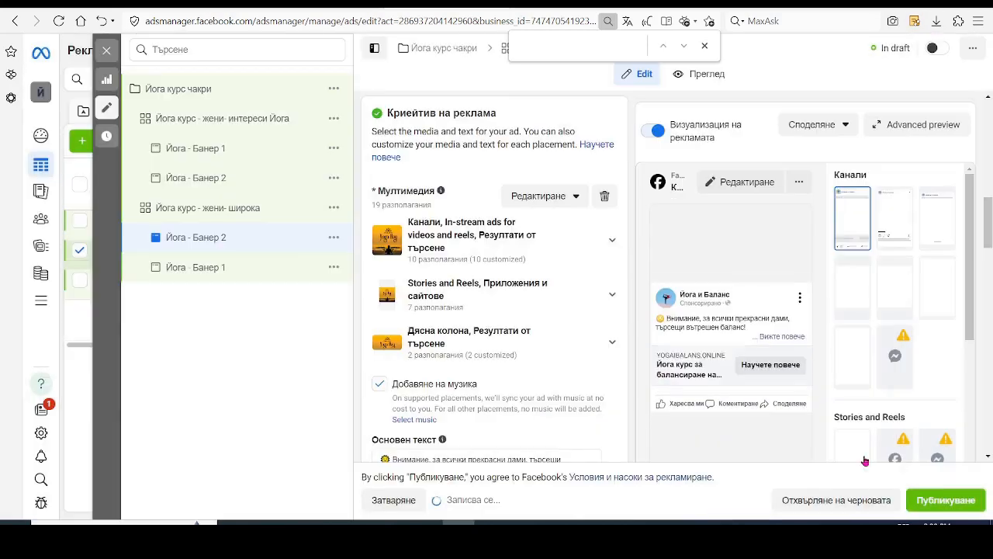
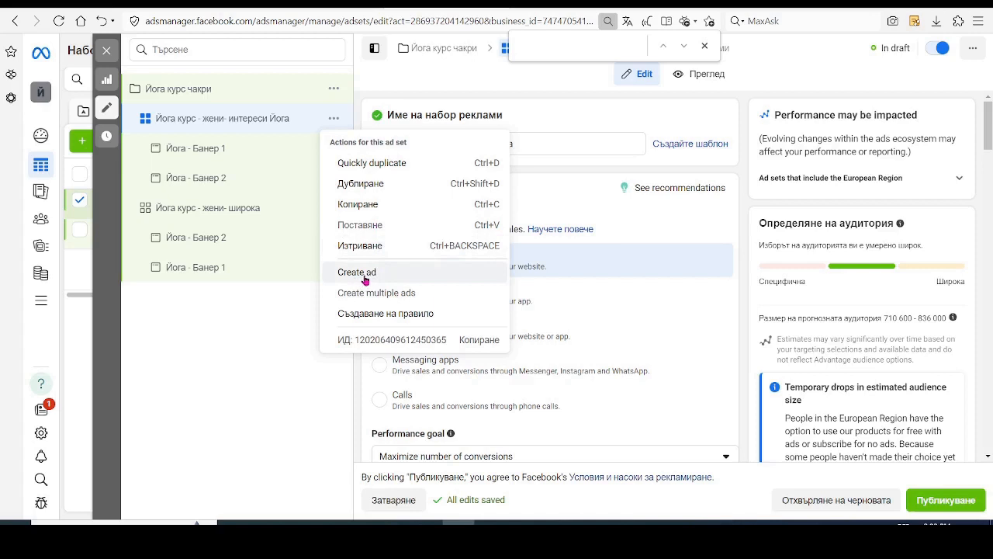
Duplicate the ad Йога - Банер 1 of the interest-based ad set once within the original campaign, keeping existing reactions, comments and shares.
click(173, 337)
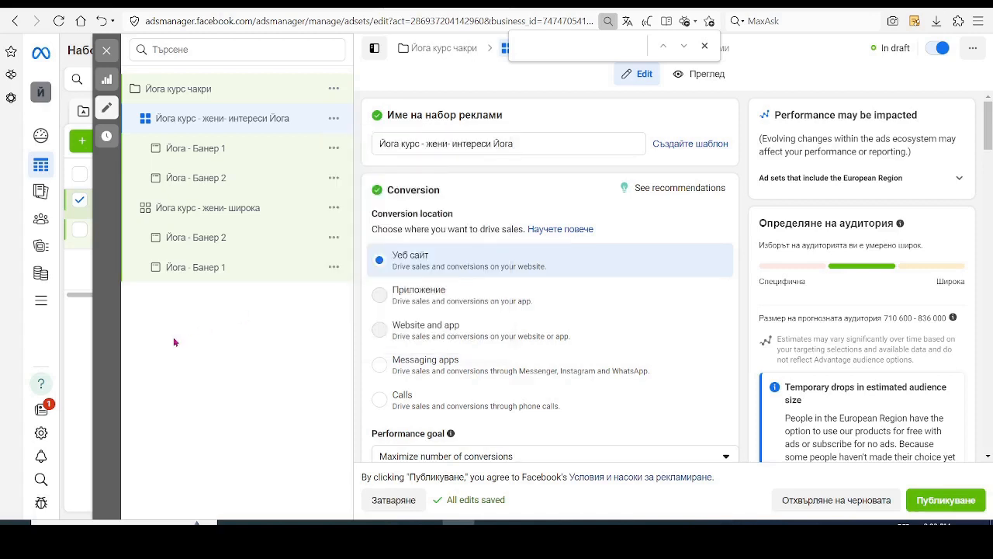
click(333, 149)
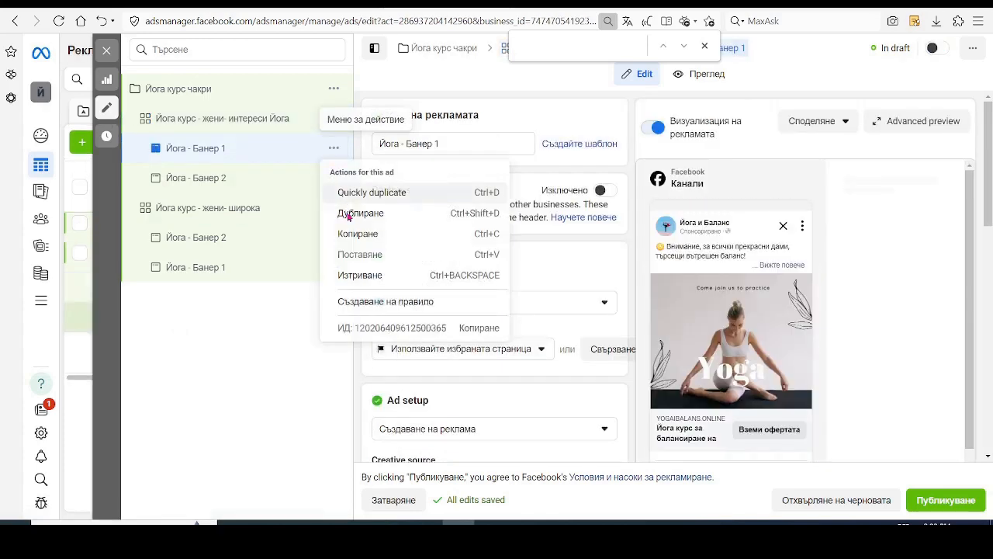
click(349, 215)
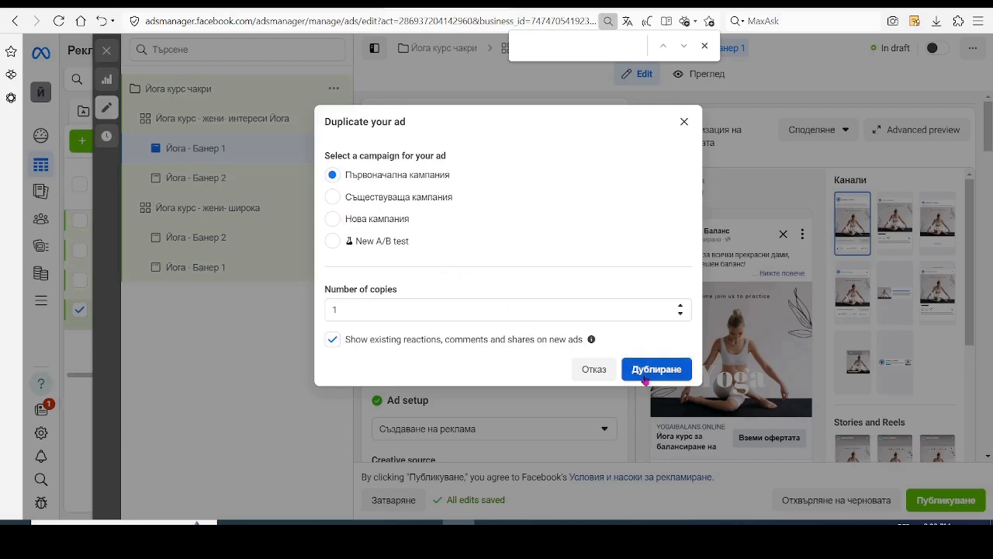
click(644, 367)
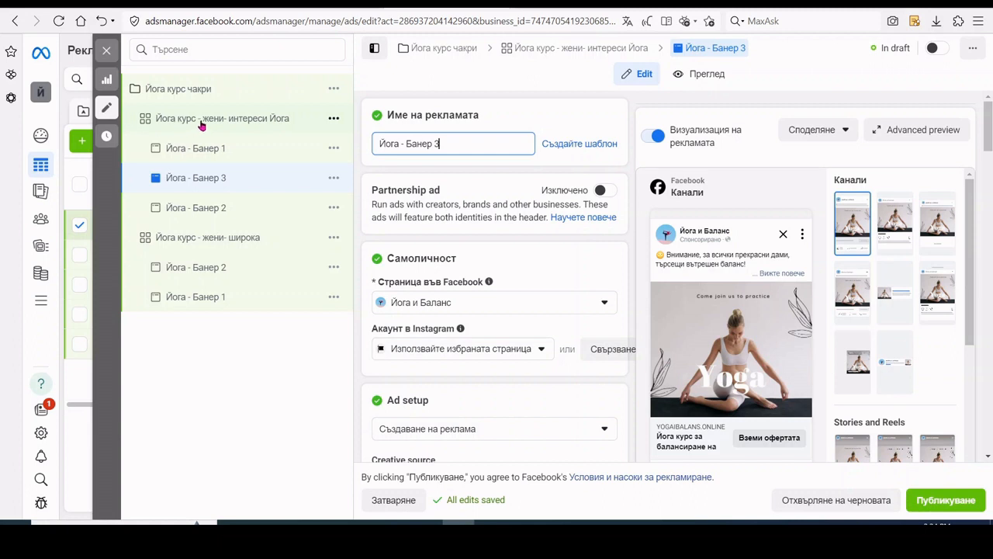
Set the daily budget of the ad set Йога курс - жени- интереси Йога to 20 $.
click(200, 126)
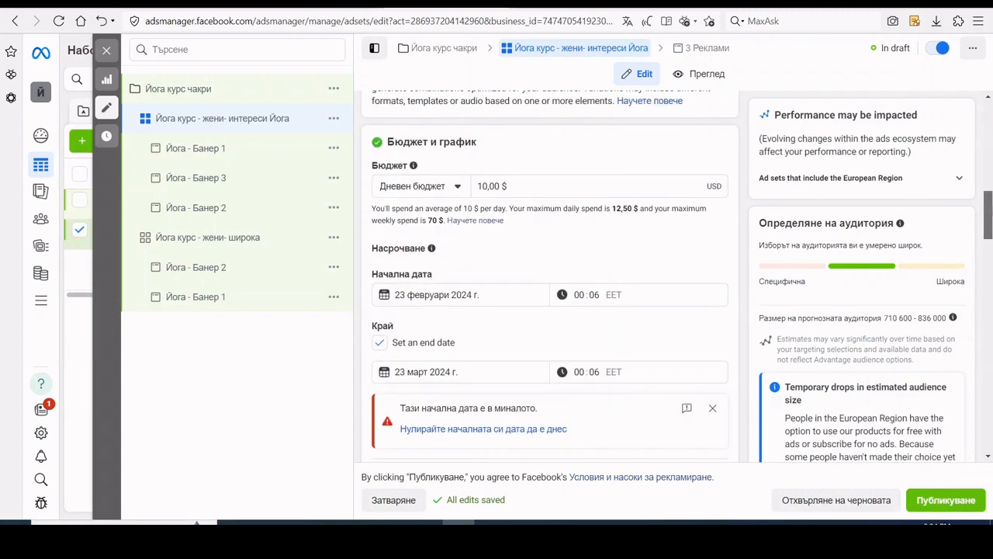
click(482, 185)
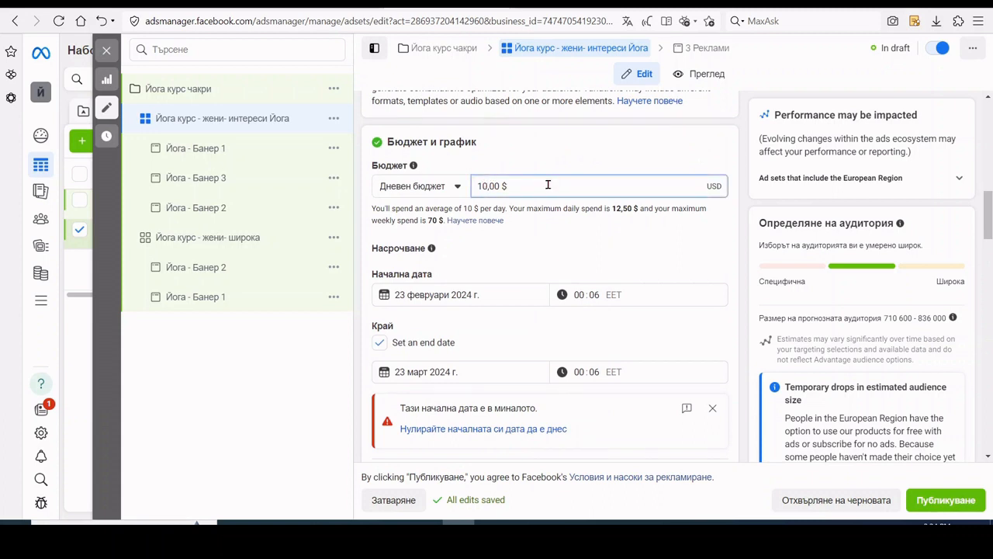
key(BackSpace)
text(2)
click(551, 159)
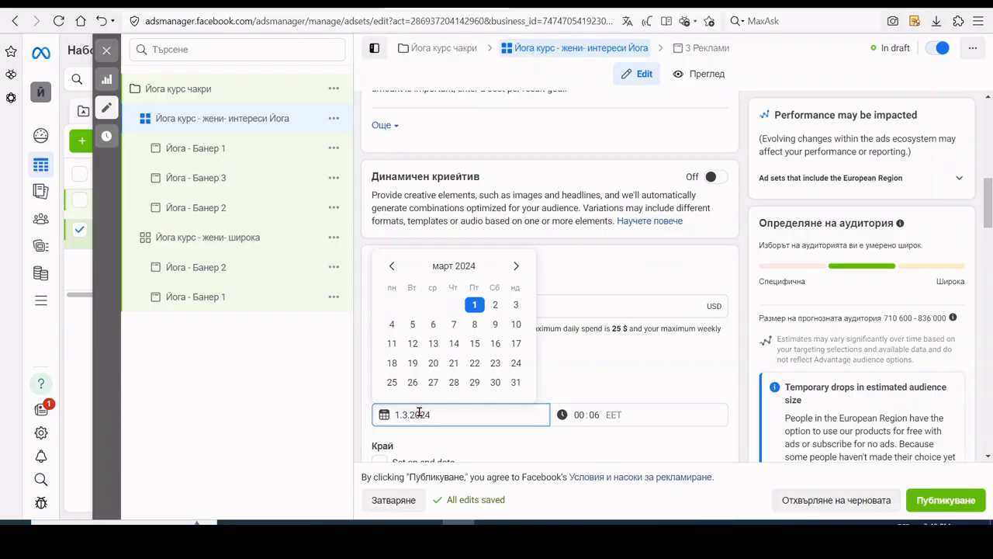
Set the start date of the ad set Йога курс - жени- интереси Йога to 1 March 2024 and close its editor without publishing.
click(475, 305)
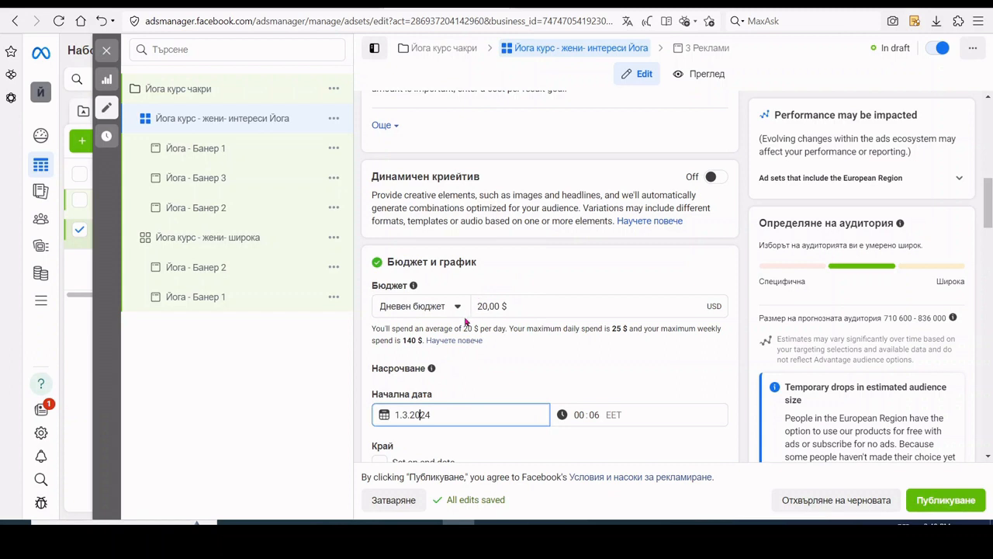
click(340, 393)
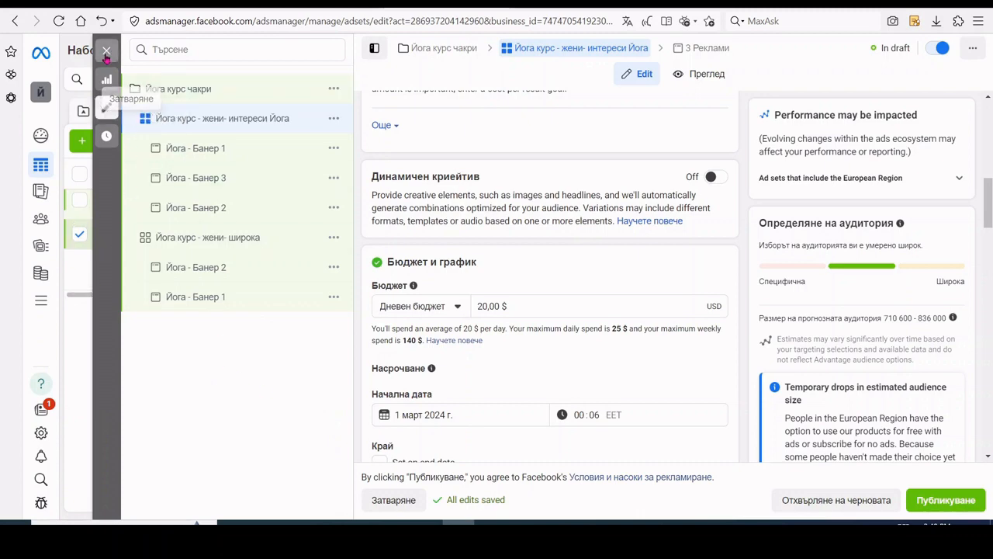
click(106, 53)
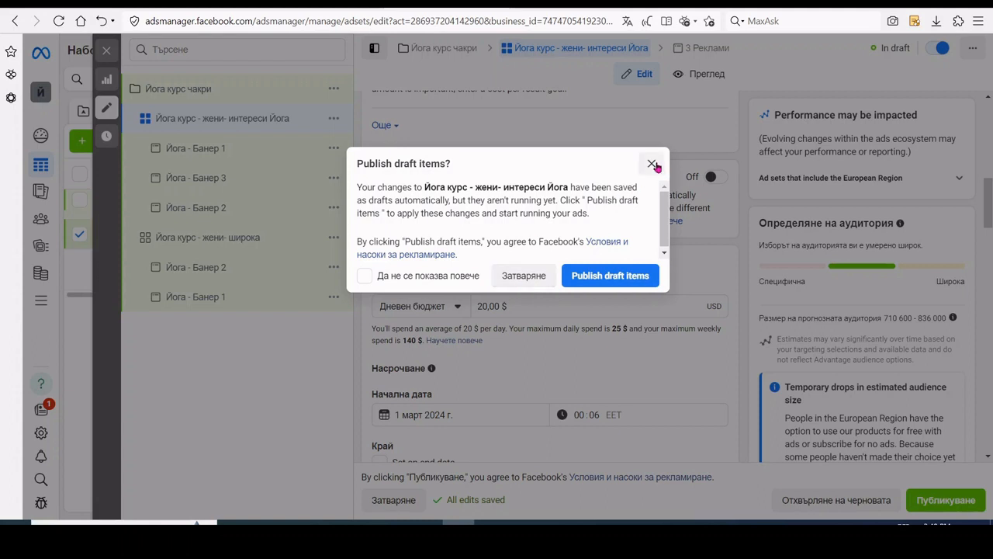
click(514, 279)
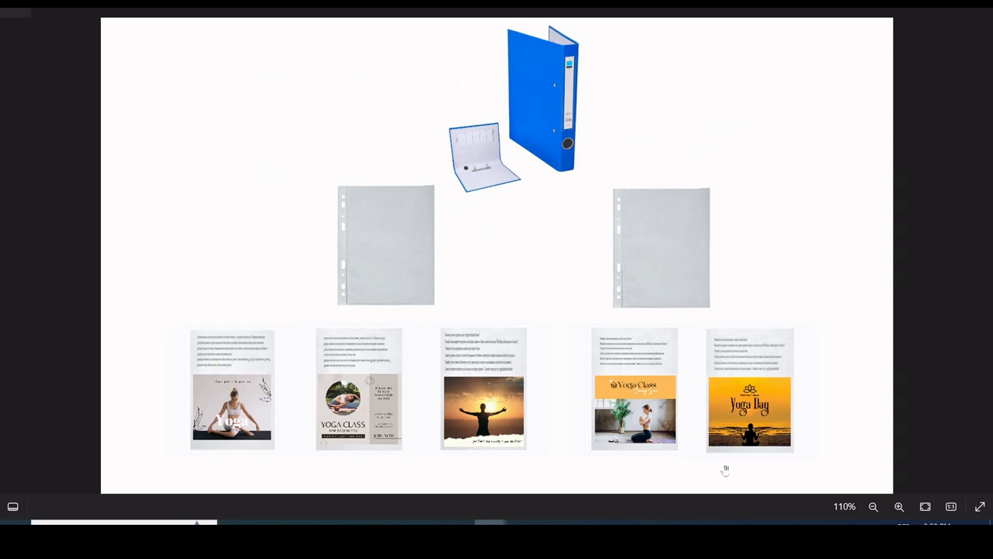
View the campaign structure diagram and examine the ad sets and ads of the campaign Йога курс чакри, leaving its drafts unpublished.
key(Right)
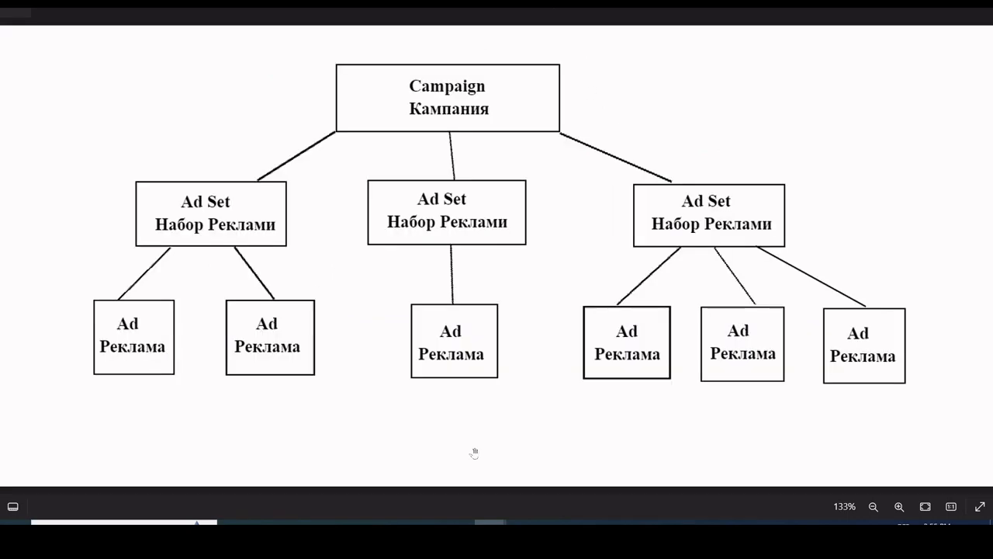
key(alt+Tab)
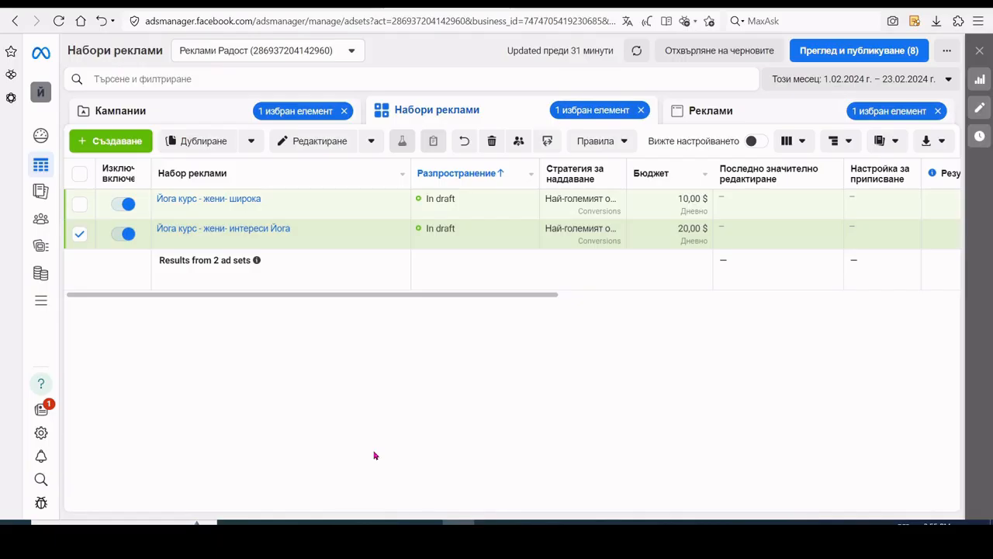
click(79, 234)
click(109, 114)
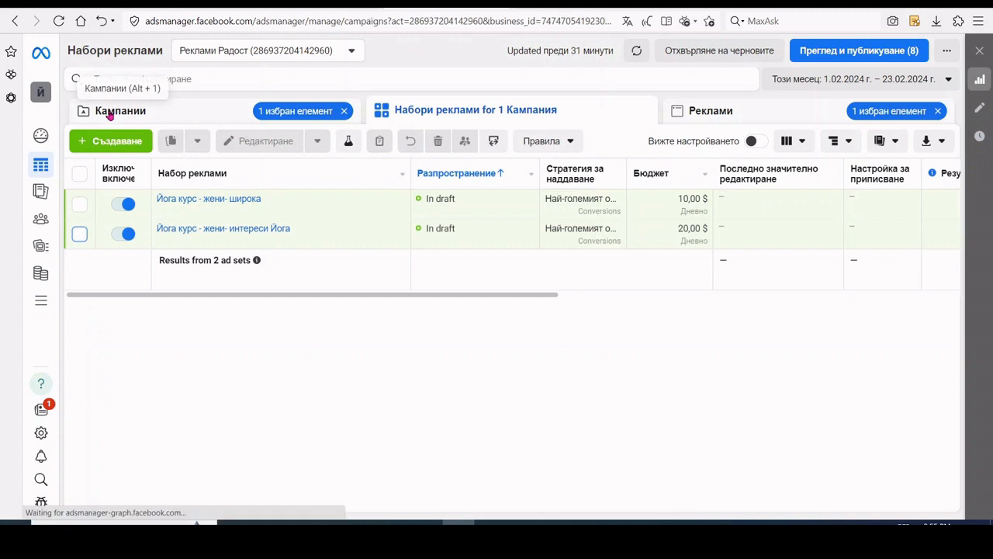
double_click(110, 114)
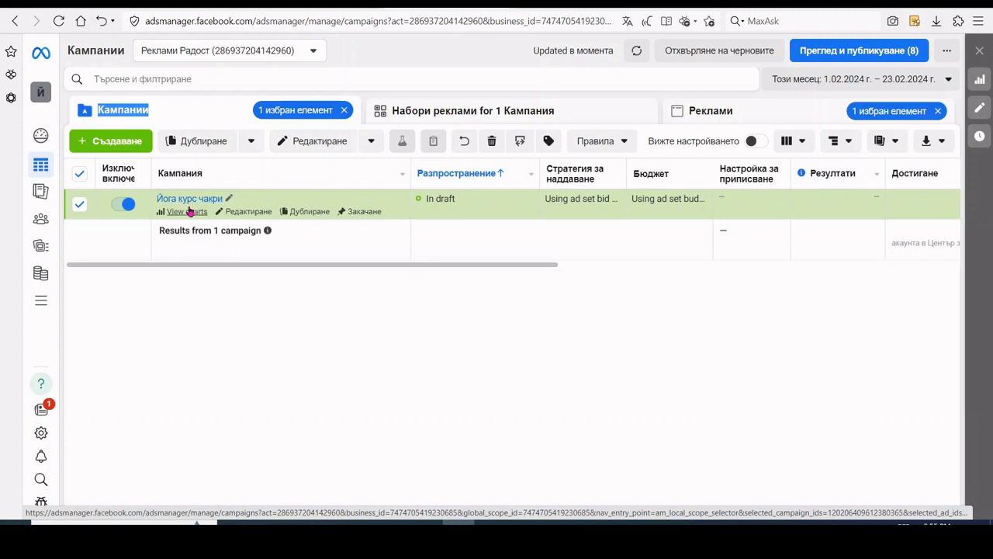
click(241, 217)
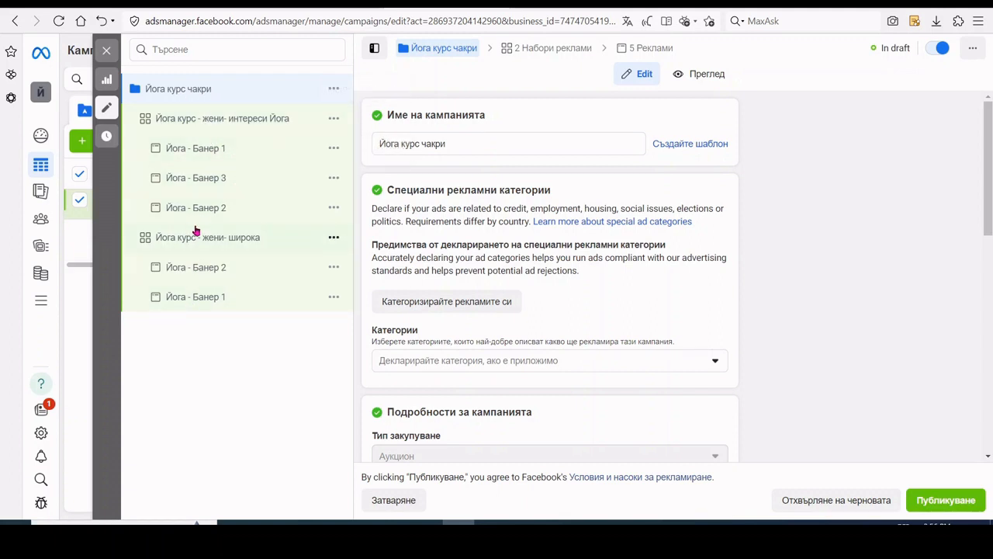
click(107, 52)
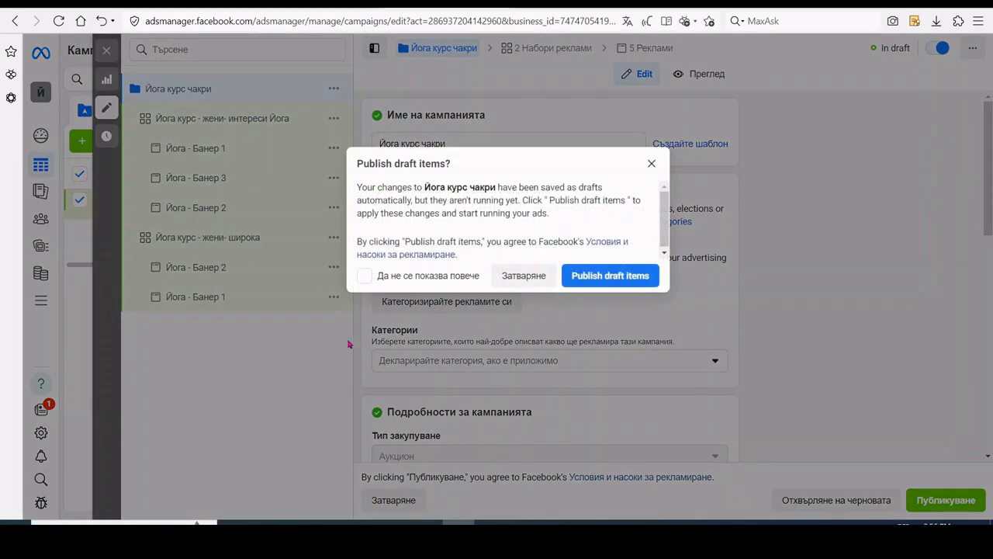
click(510, 278)
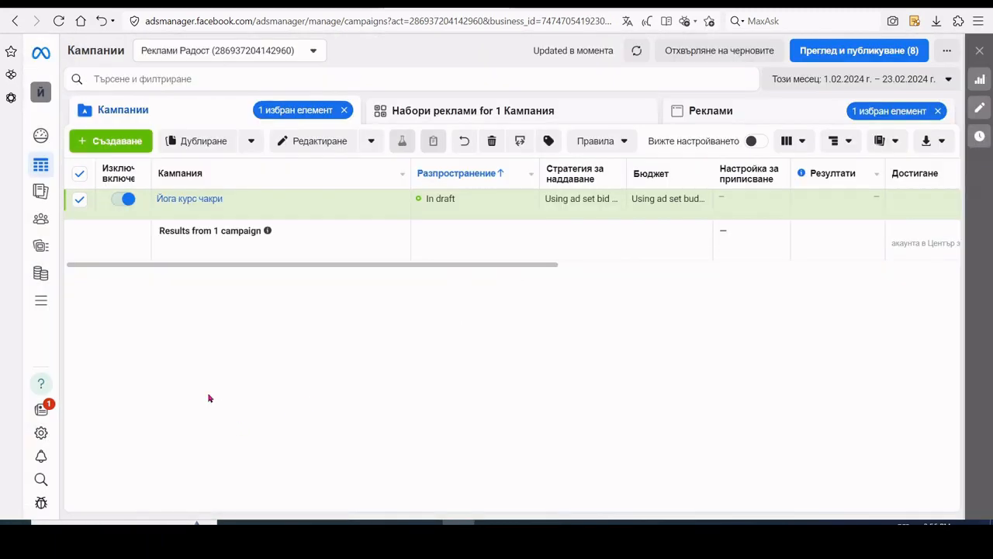
Switch off the campaign Йога курс чакри and duplicate it once as a new campaign, keeping the copy as an unpublished draft.
click(124, 199)
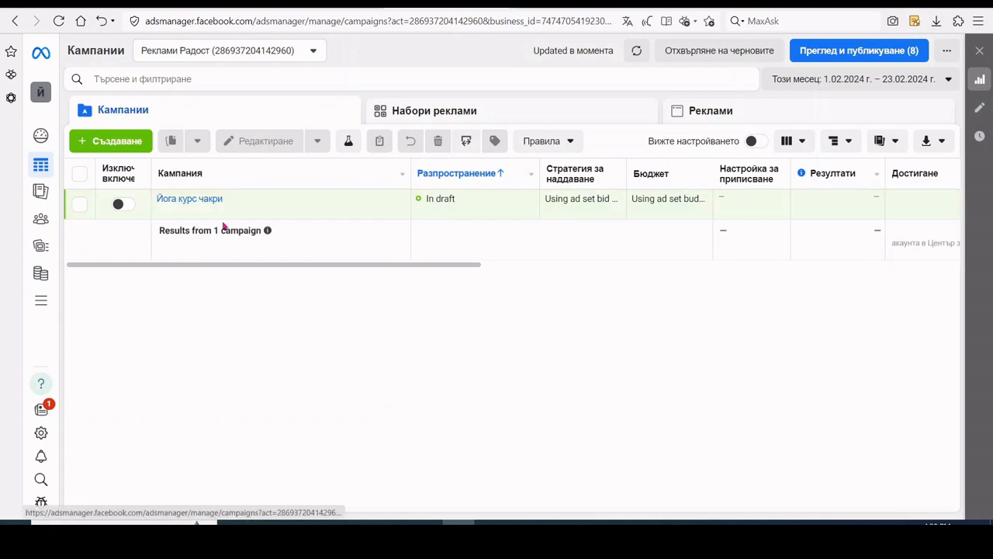
click(308, 219)
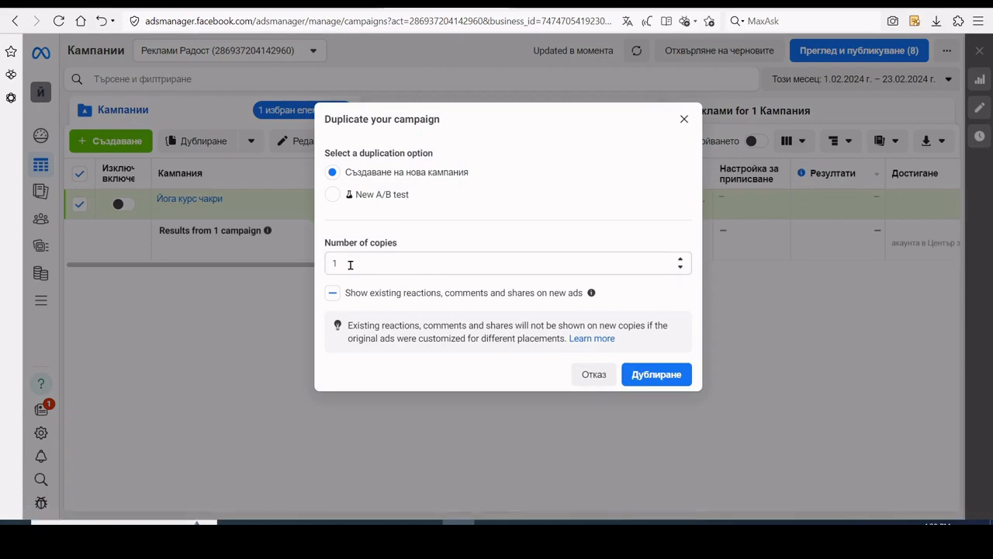
click(646, 376)
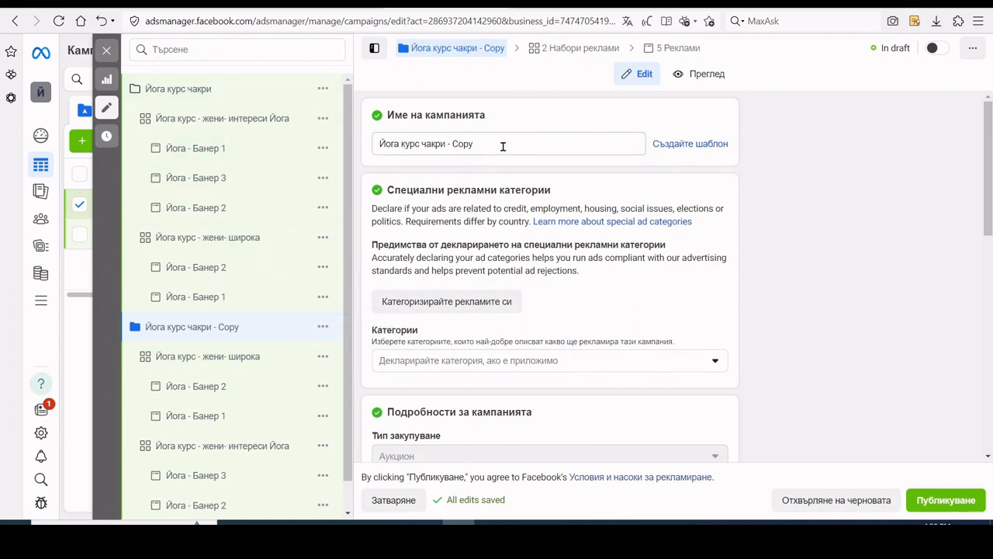
click(107, 50)
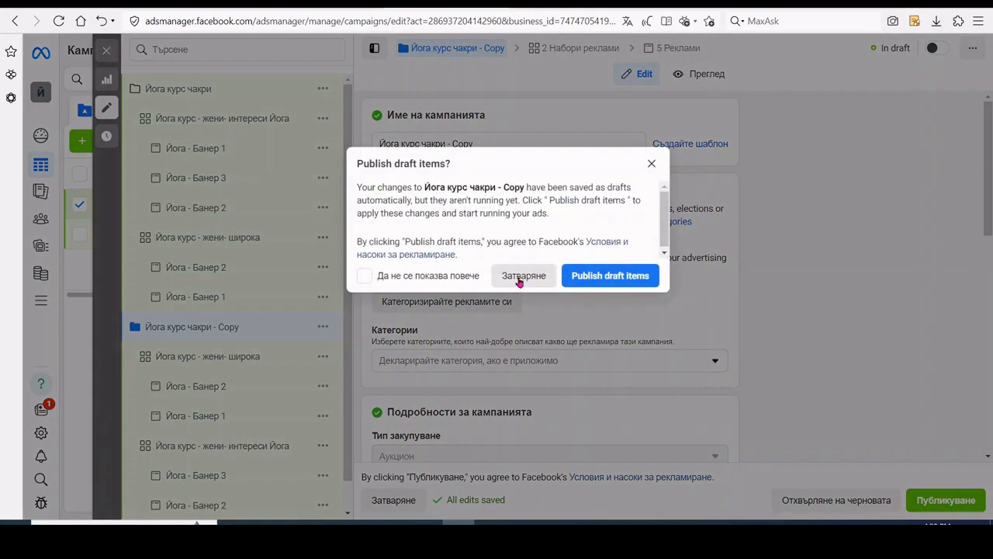
click(520, 278)
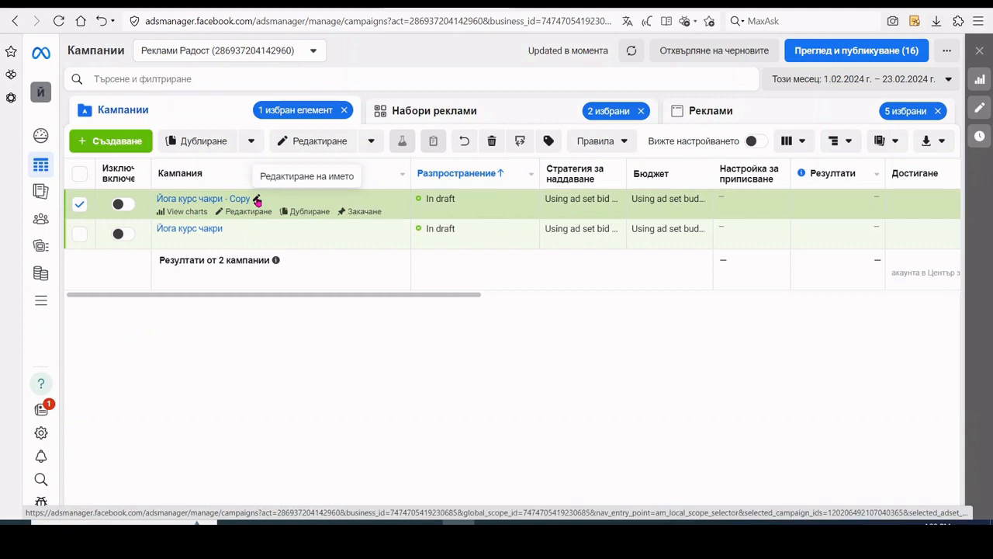
Rename the copied campaign as Йога курс чакри - ABO -$30 and save the name to drafts.
click(257, 201)
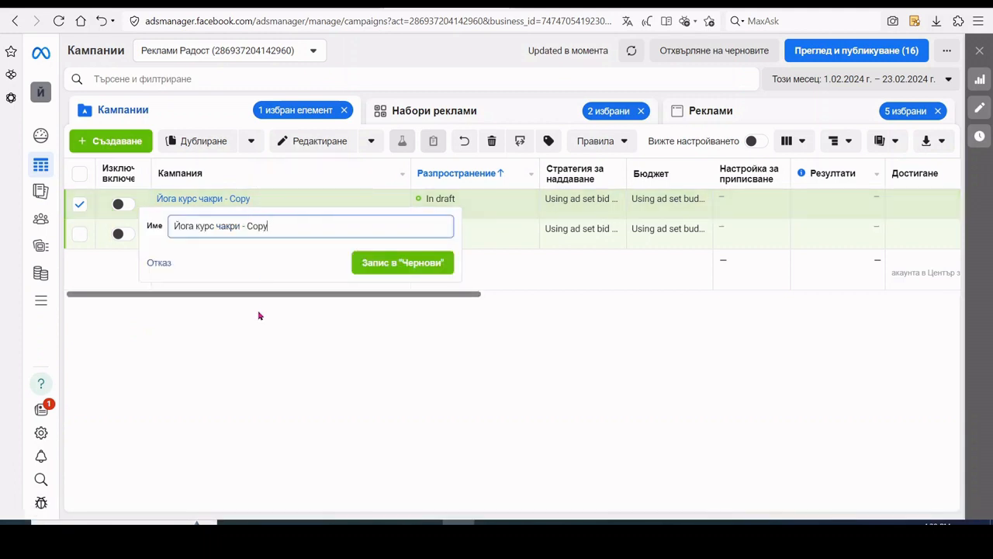
key(alt+Tab)
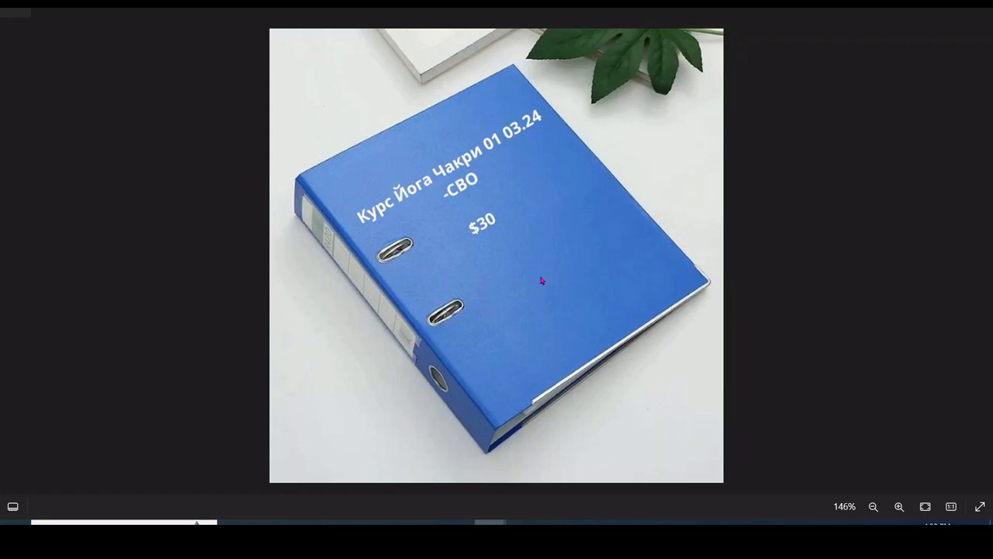
key(Right)
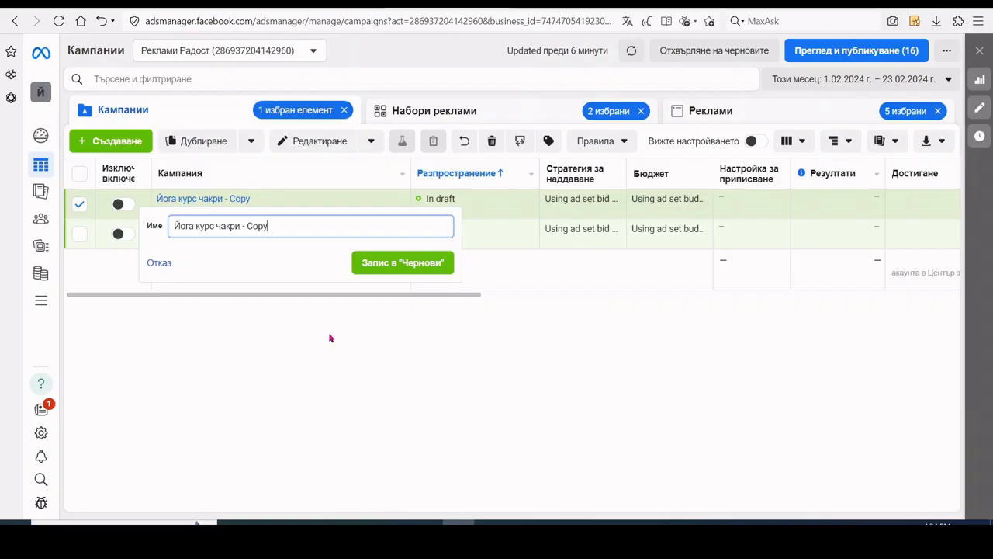
key(BackSpace)
key(BackSpace)
key(BackSpace)
key(BackSpace)
text(ABO -$30)
click(402, 262)
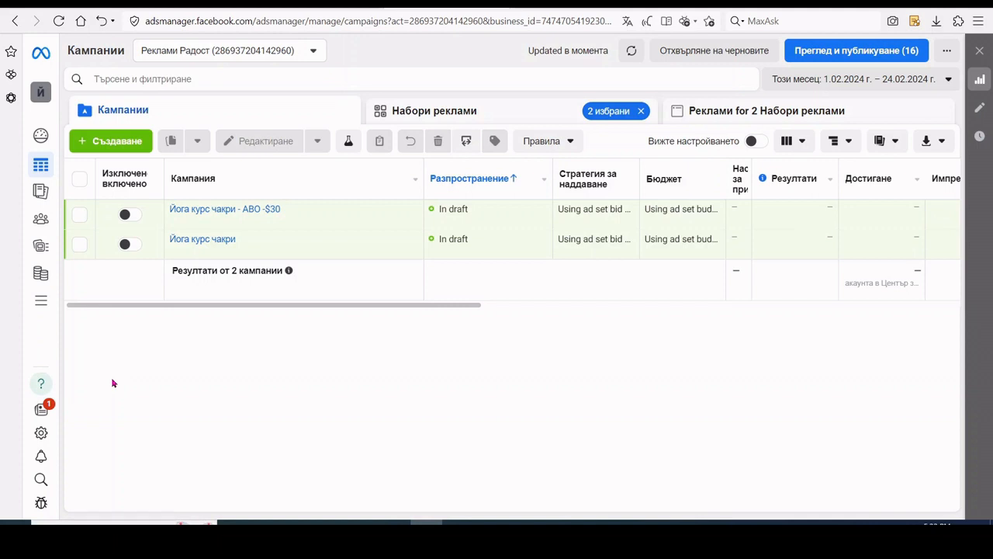
Examine the structure of the campaign Йога курс чакри - ABO -$30 in its editor and close it without publishing.
mouse_move(194, 224)
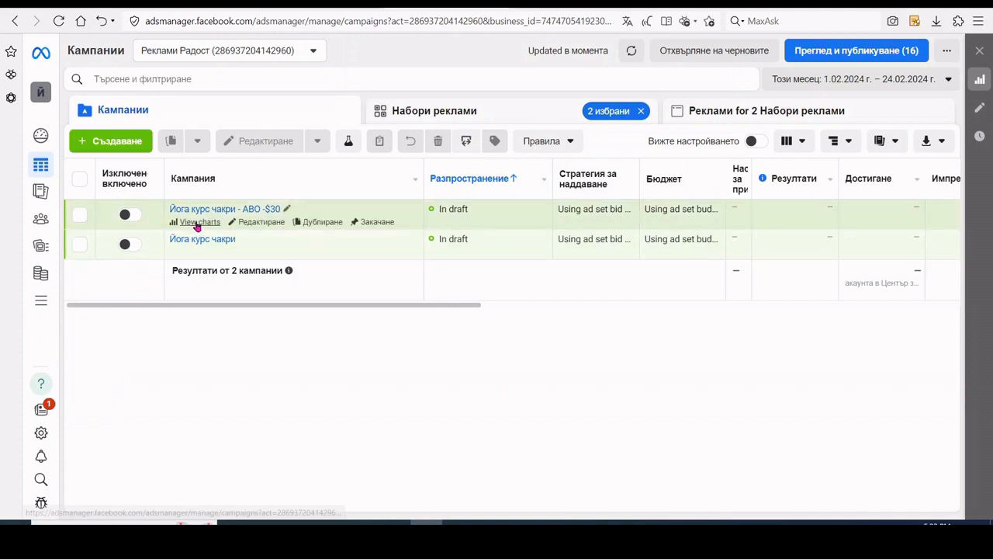
click(258, 221)
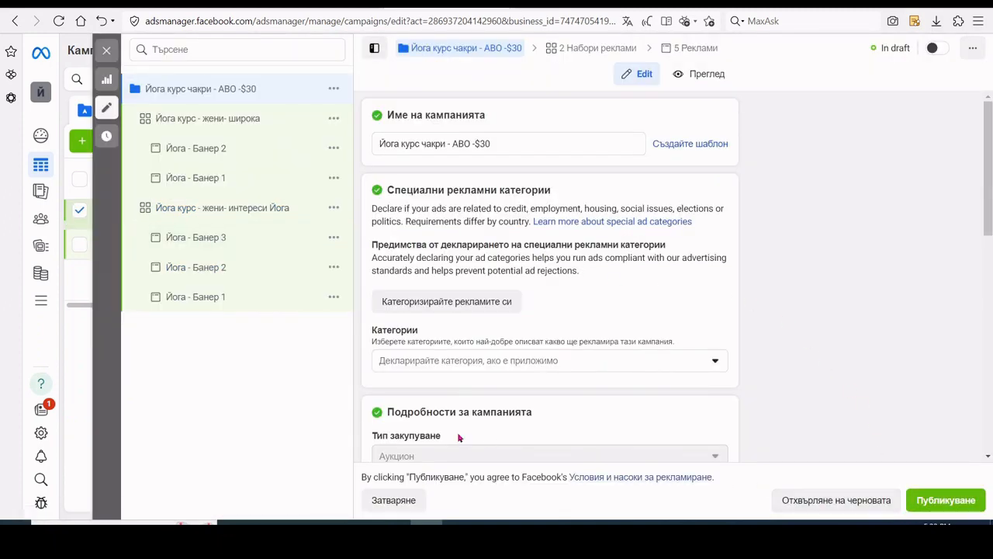
click(106, 50)
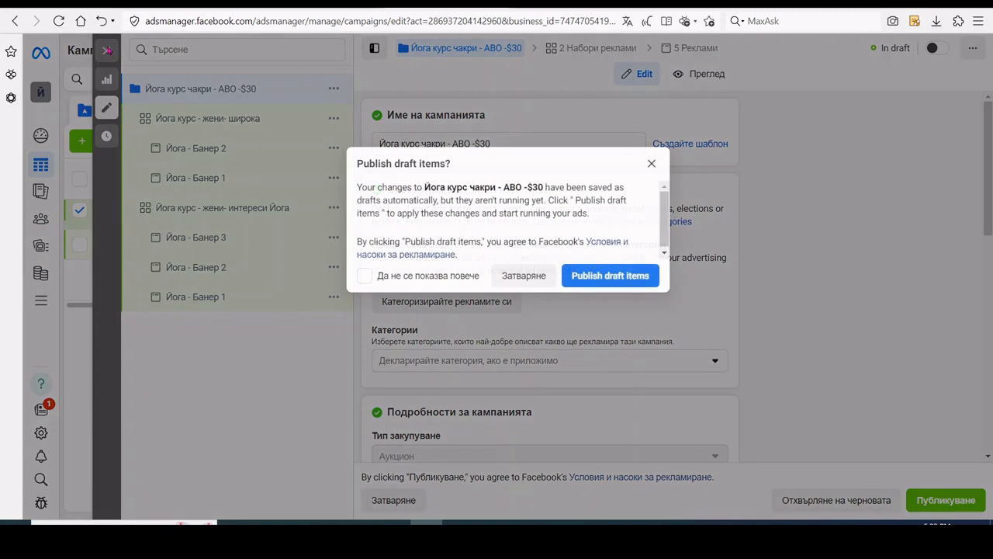
click(521, 276)
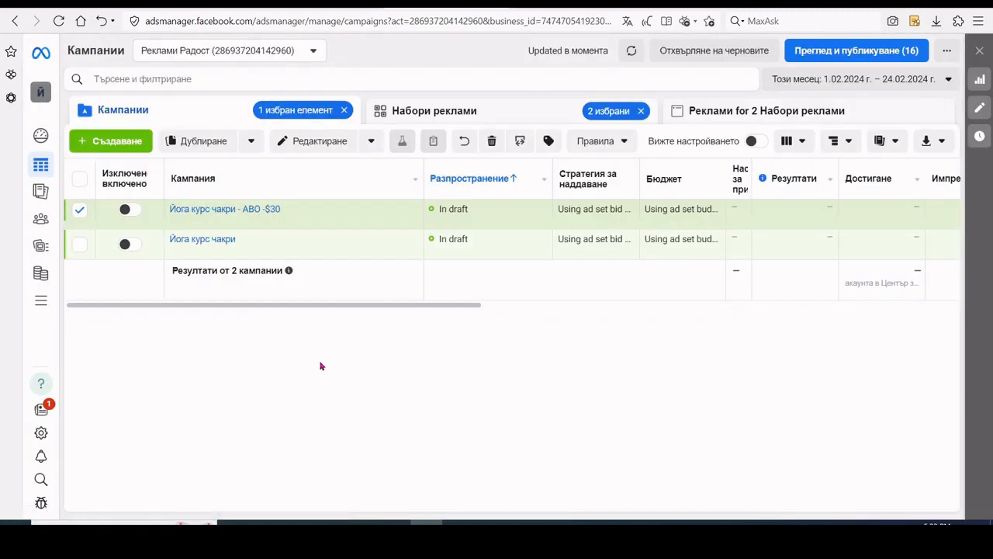
Review the ads and ad sets belonging to the campaign Йога курс чакри - ABO -$30 and return to the campaign list with nothing selected.
click(80, 215)
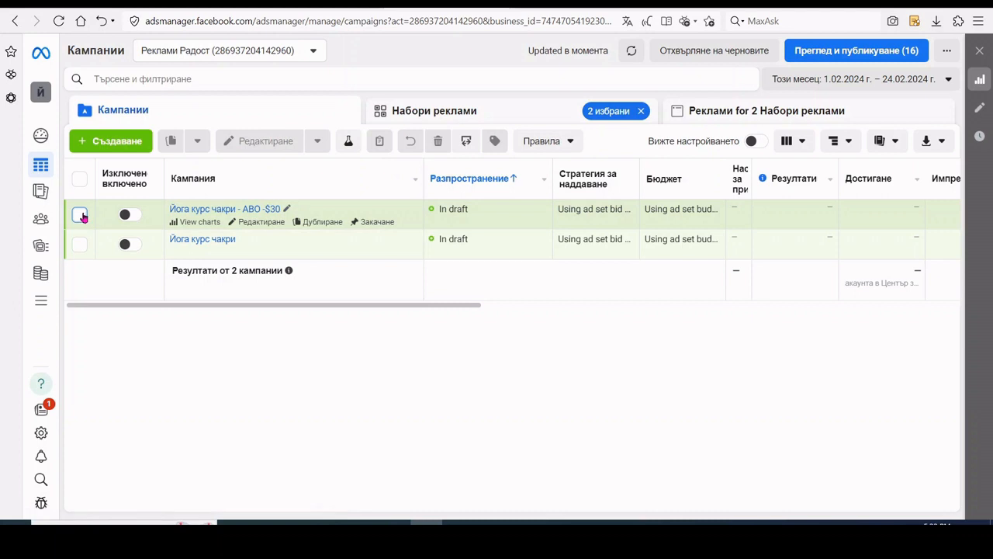
click(81, 215)
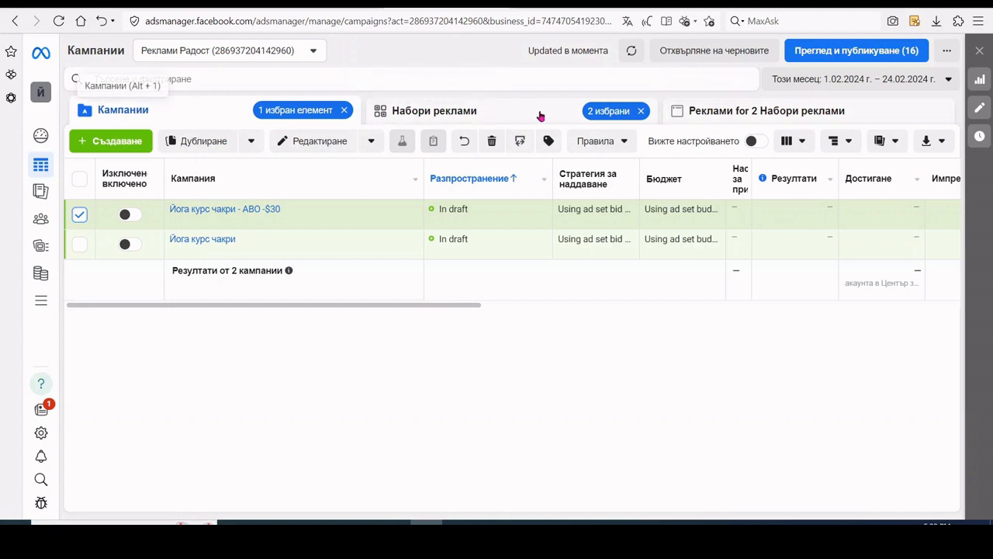
click(720, 113)
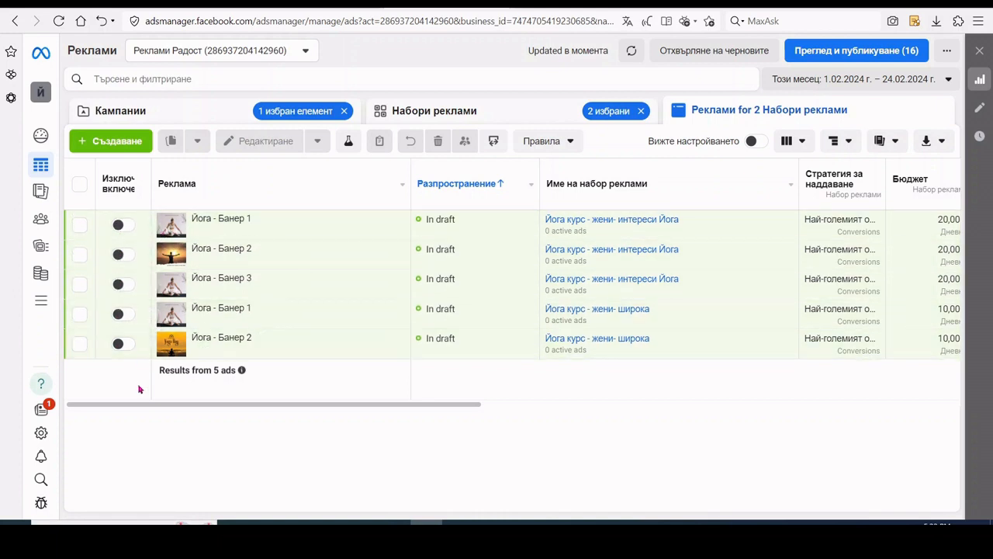
click(425, 113)
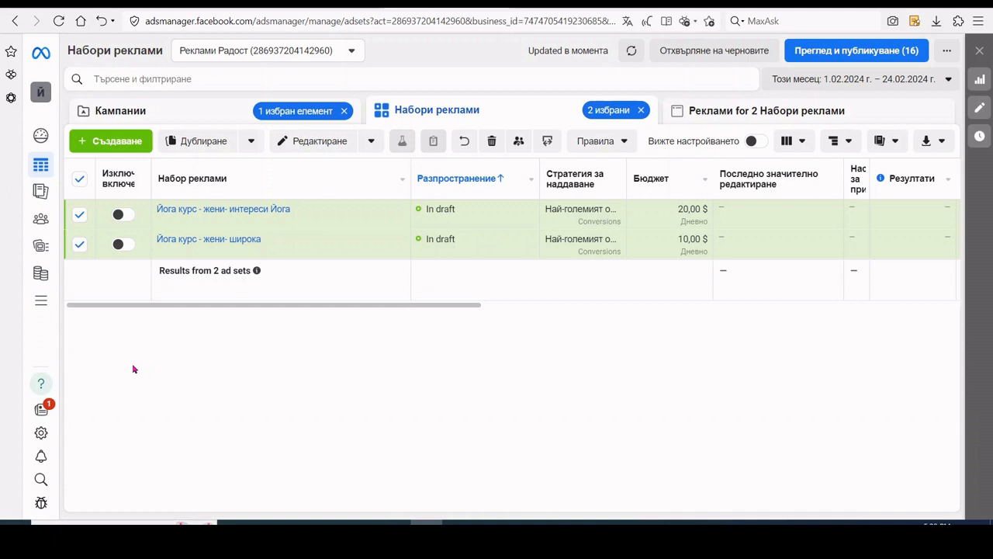
click(112, 115)
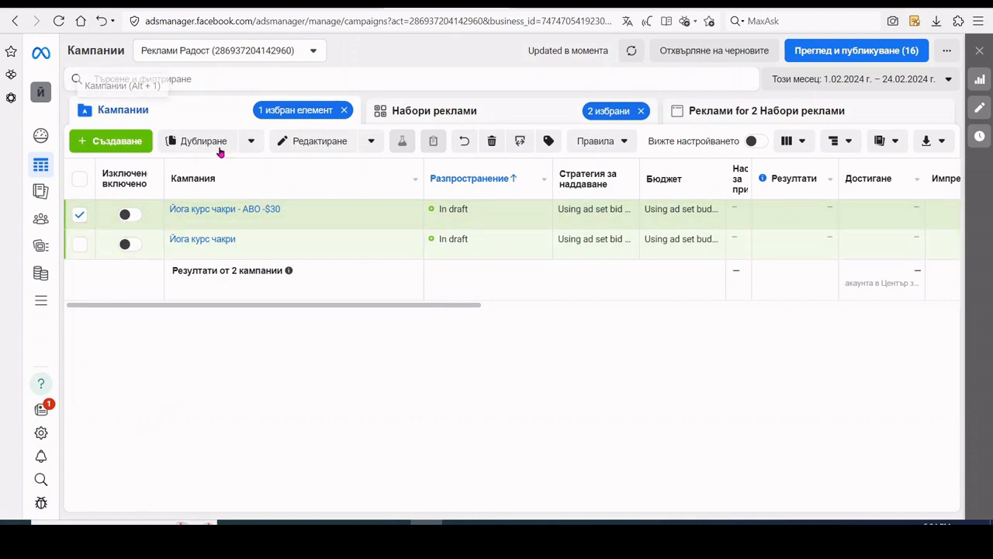
click(76, 215)
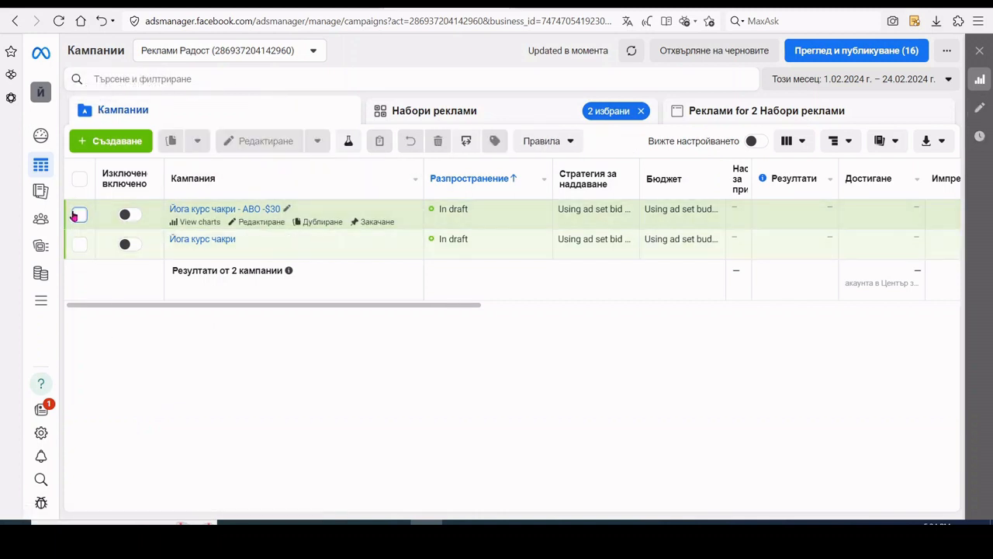